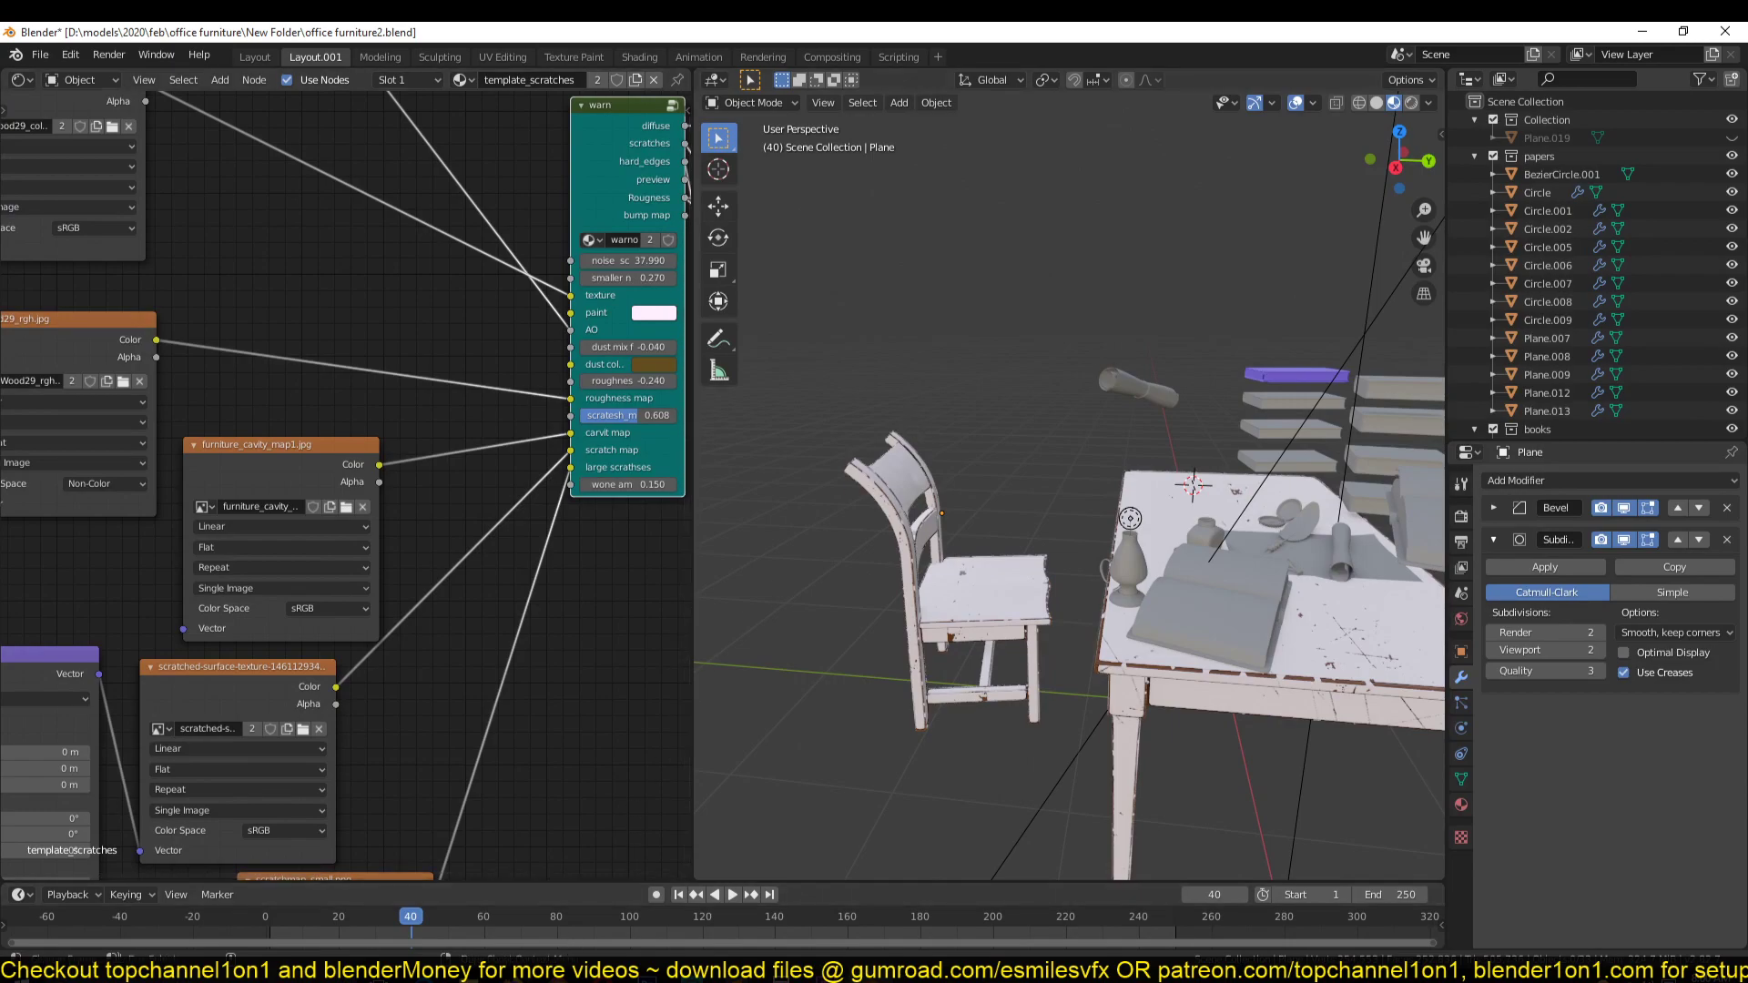
Step: Switch to the browser to view the BlenderMoney channel's uploaded videos, and return to Blender
mouse_move(514, 967)
click(609, 906)
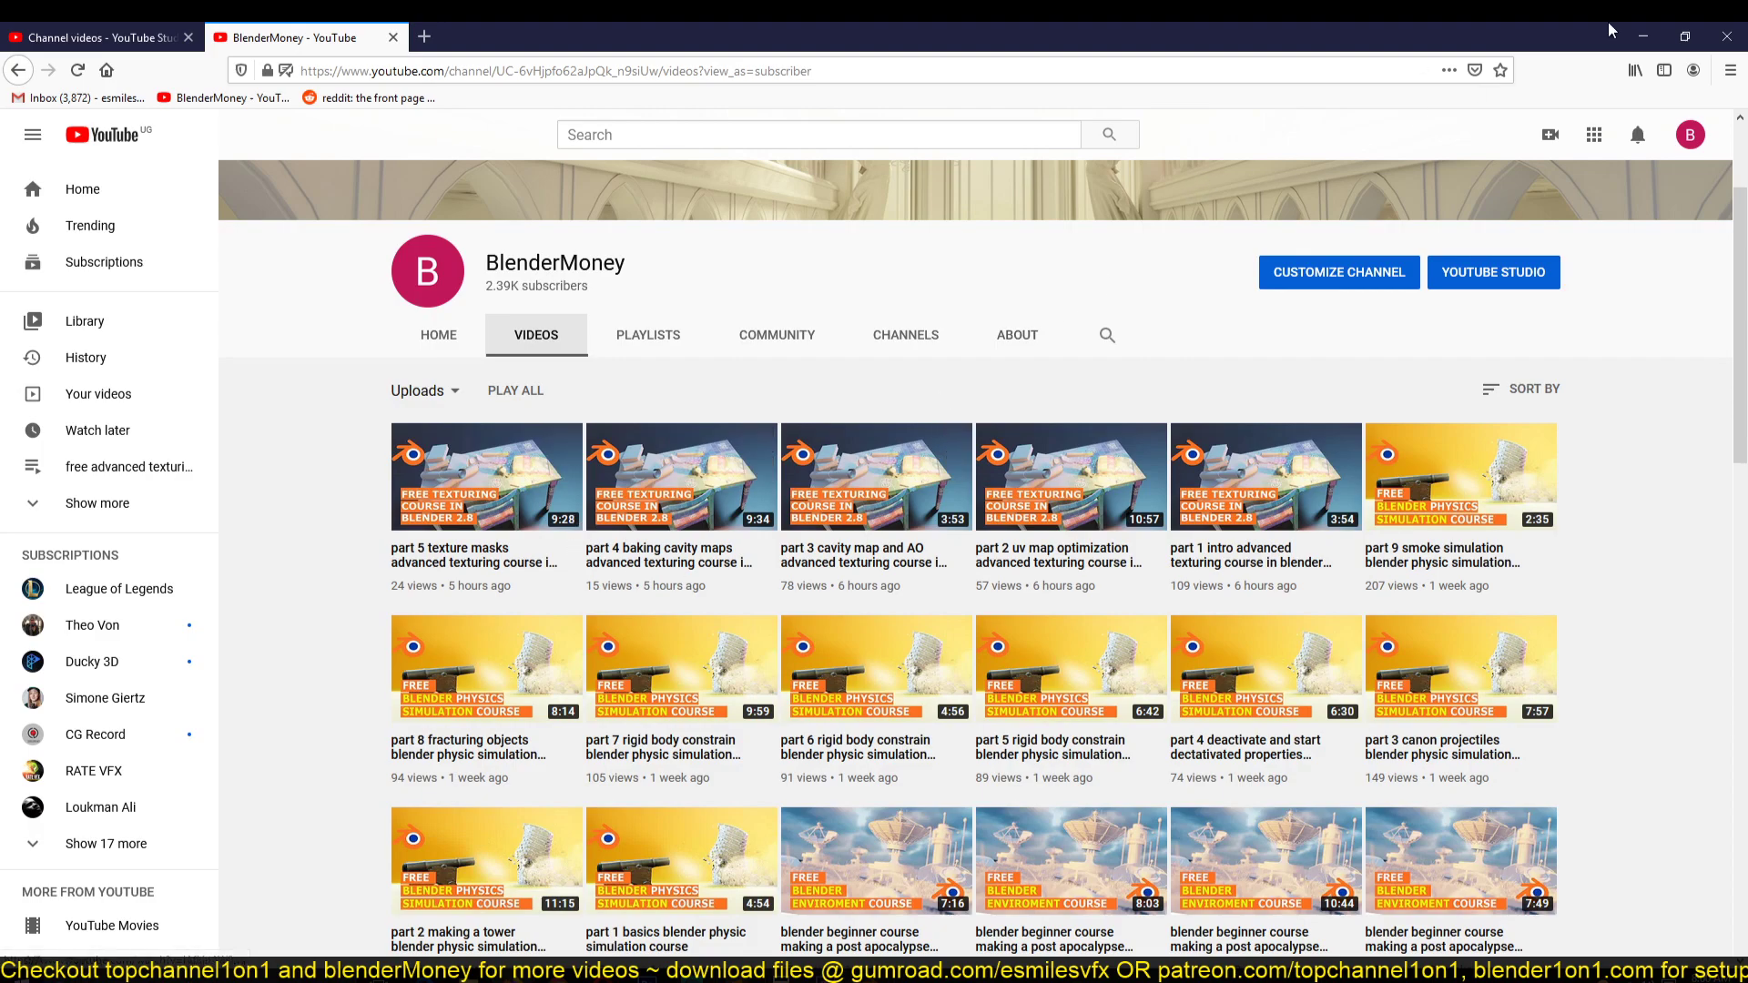
click(1641, 35)
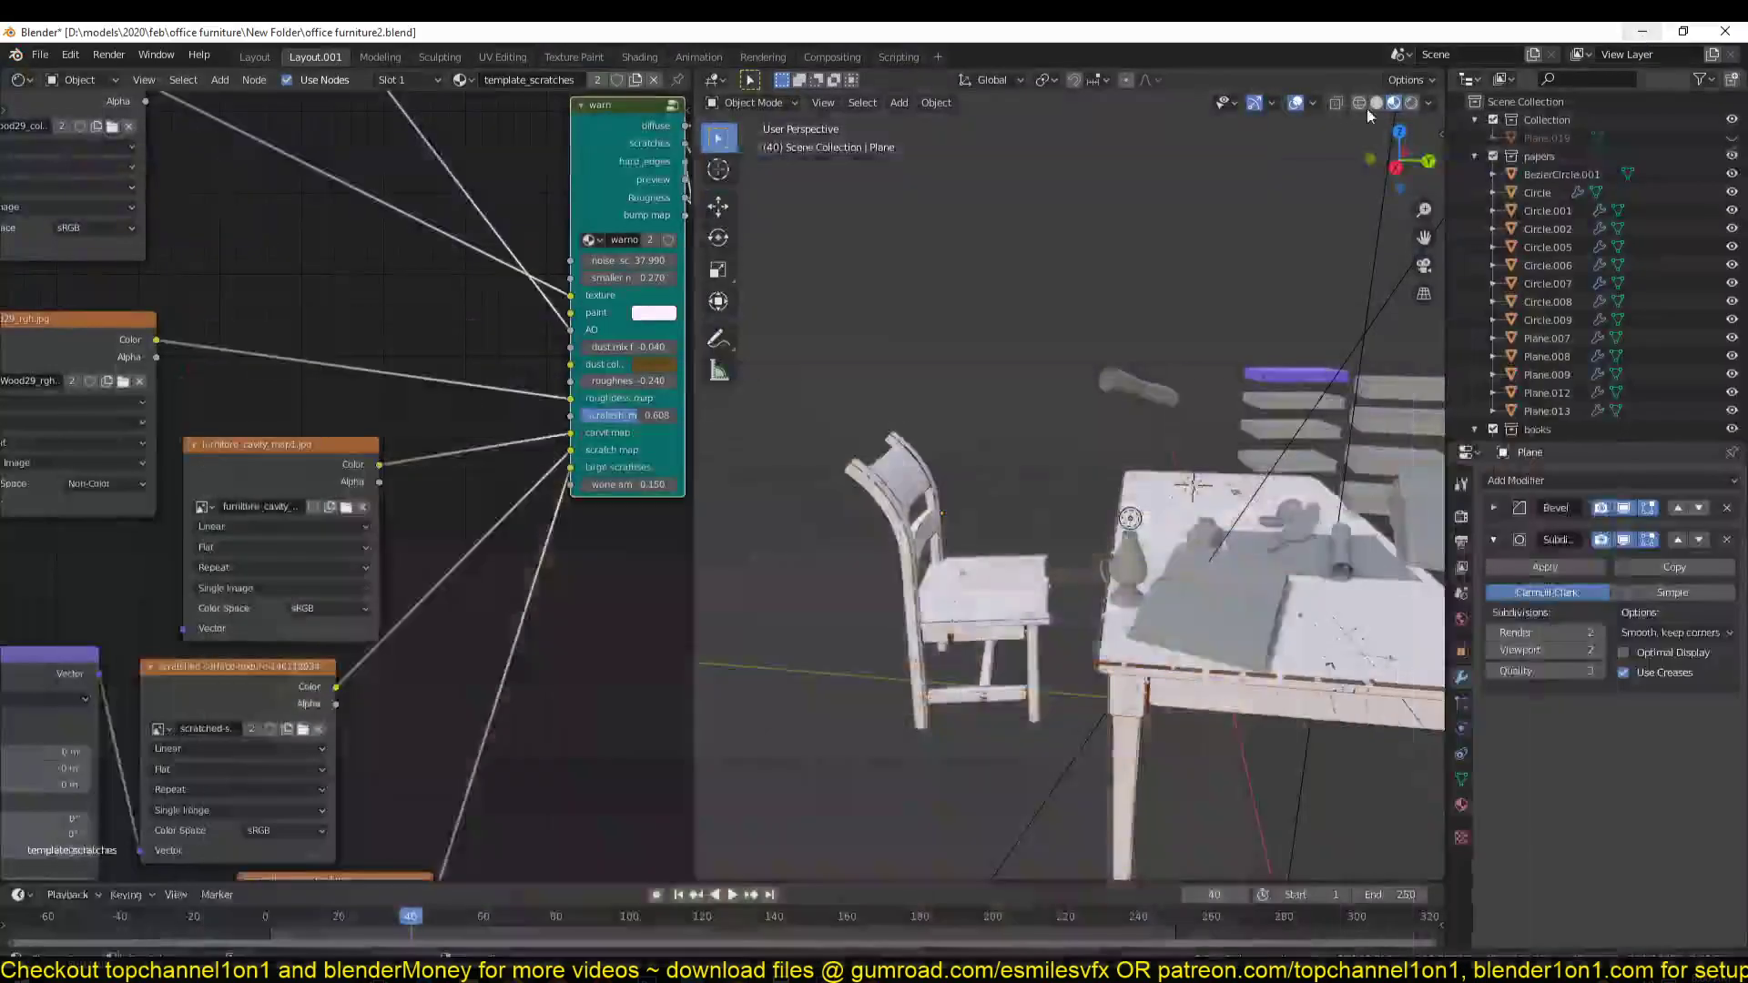
Step: Examine the worn, scratched paint on the chair and the table from several angles
scroll(1215, 435, up, 6)
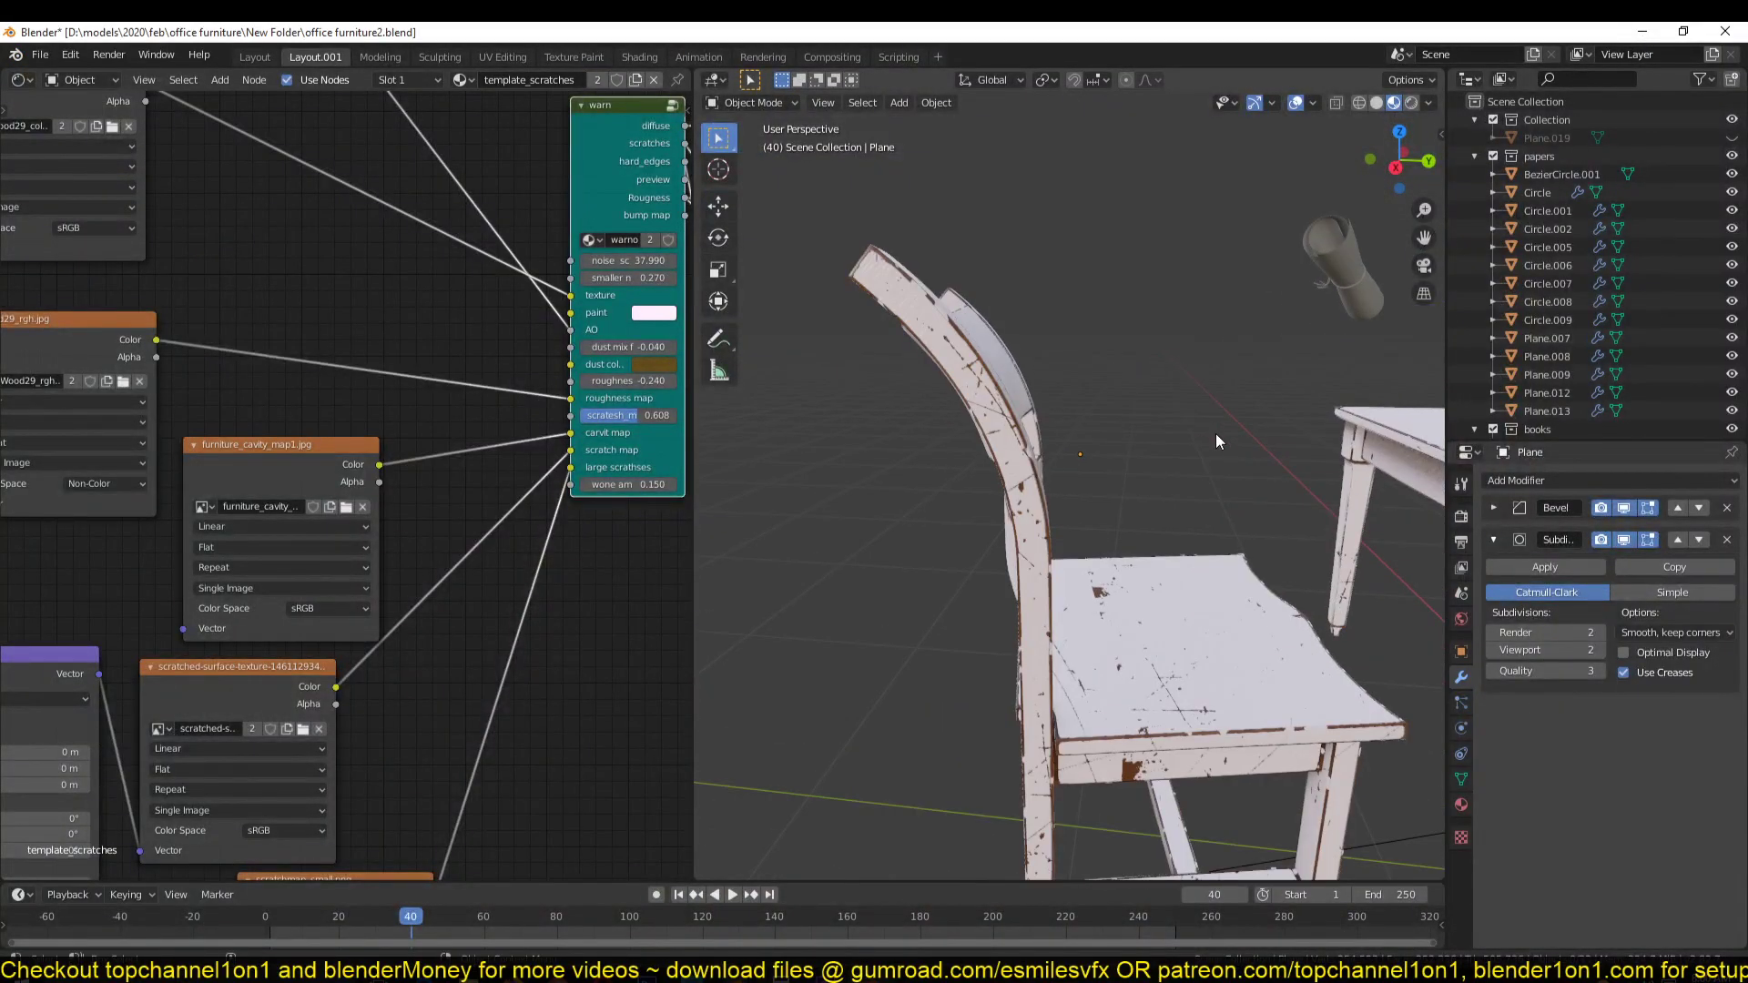
scroll(1143, 368, down, 2)
middle_drag(1129, 379, 1136, 417)
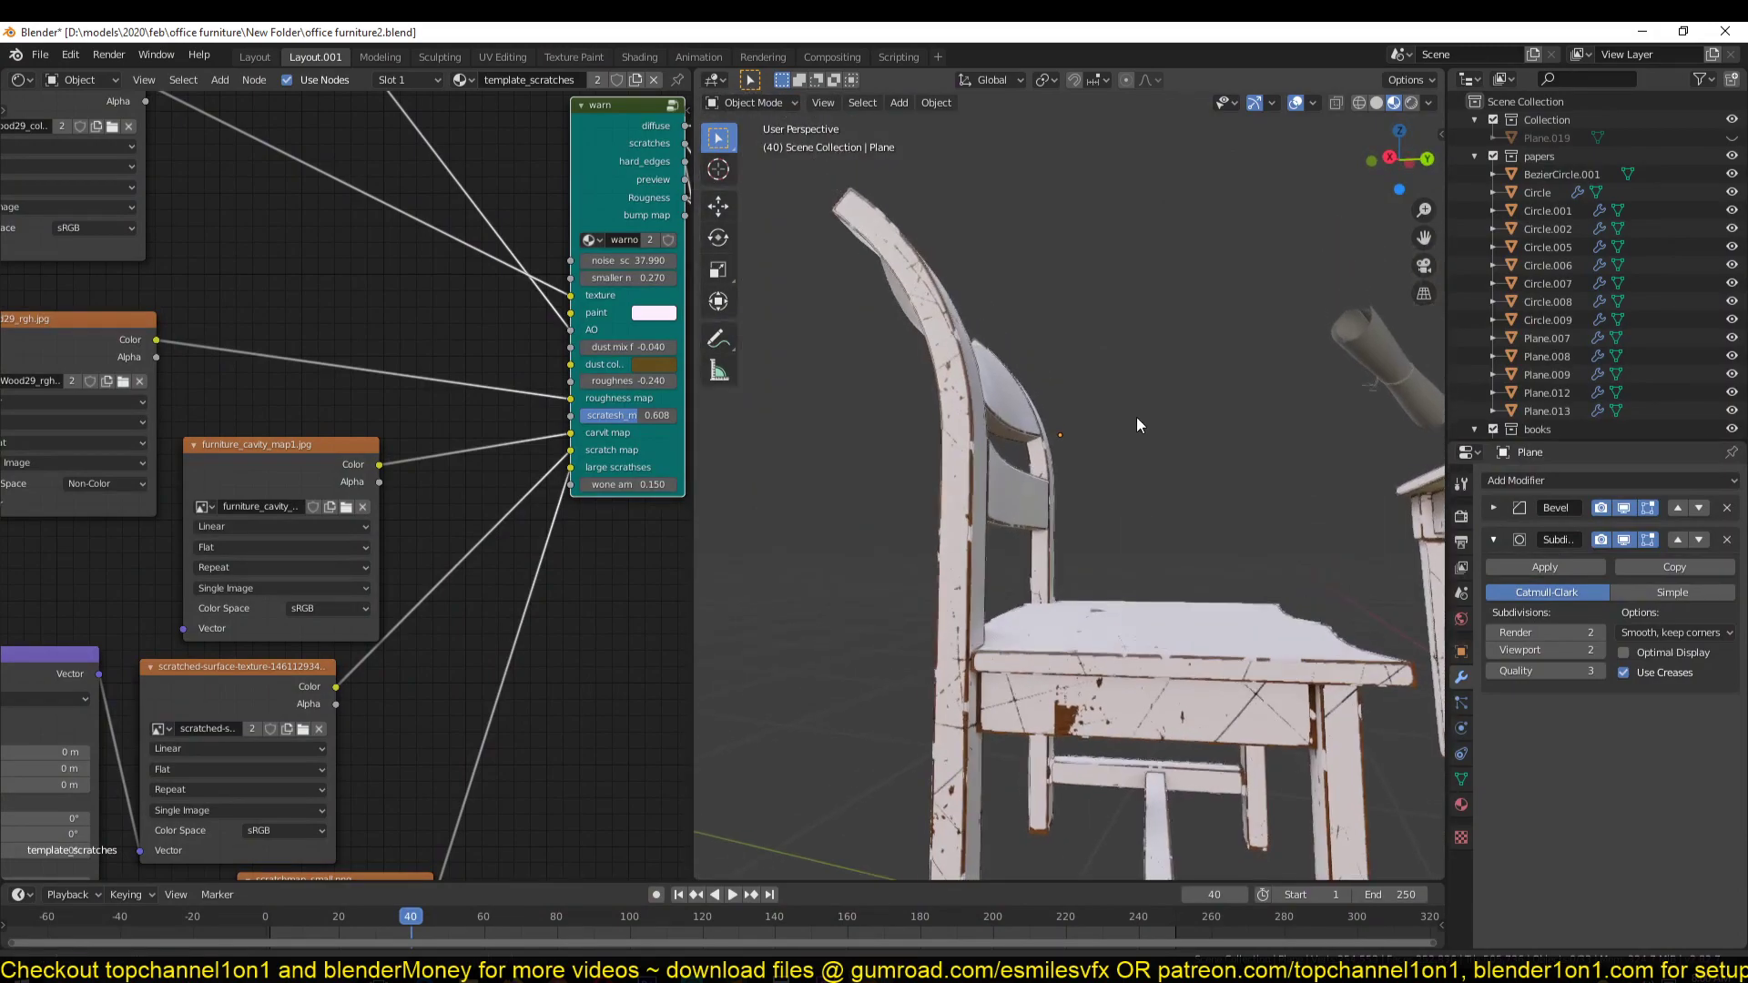
click(1018, 428)
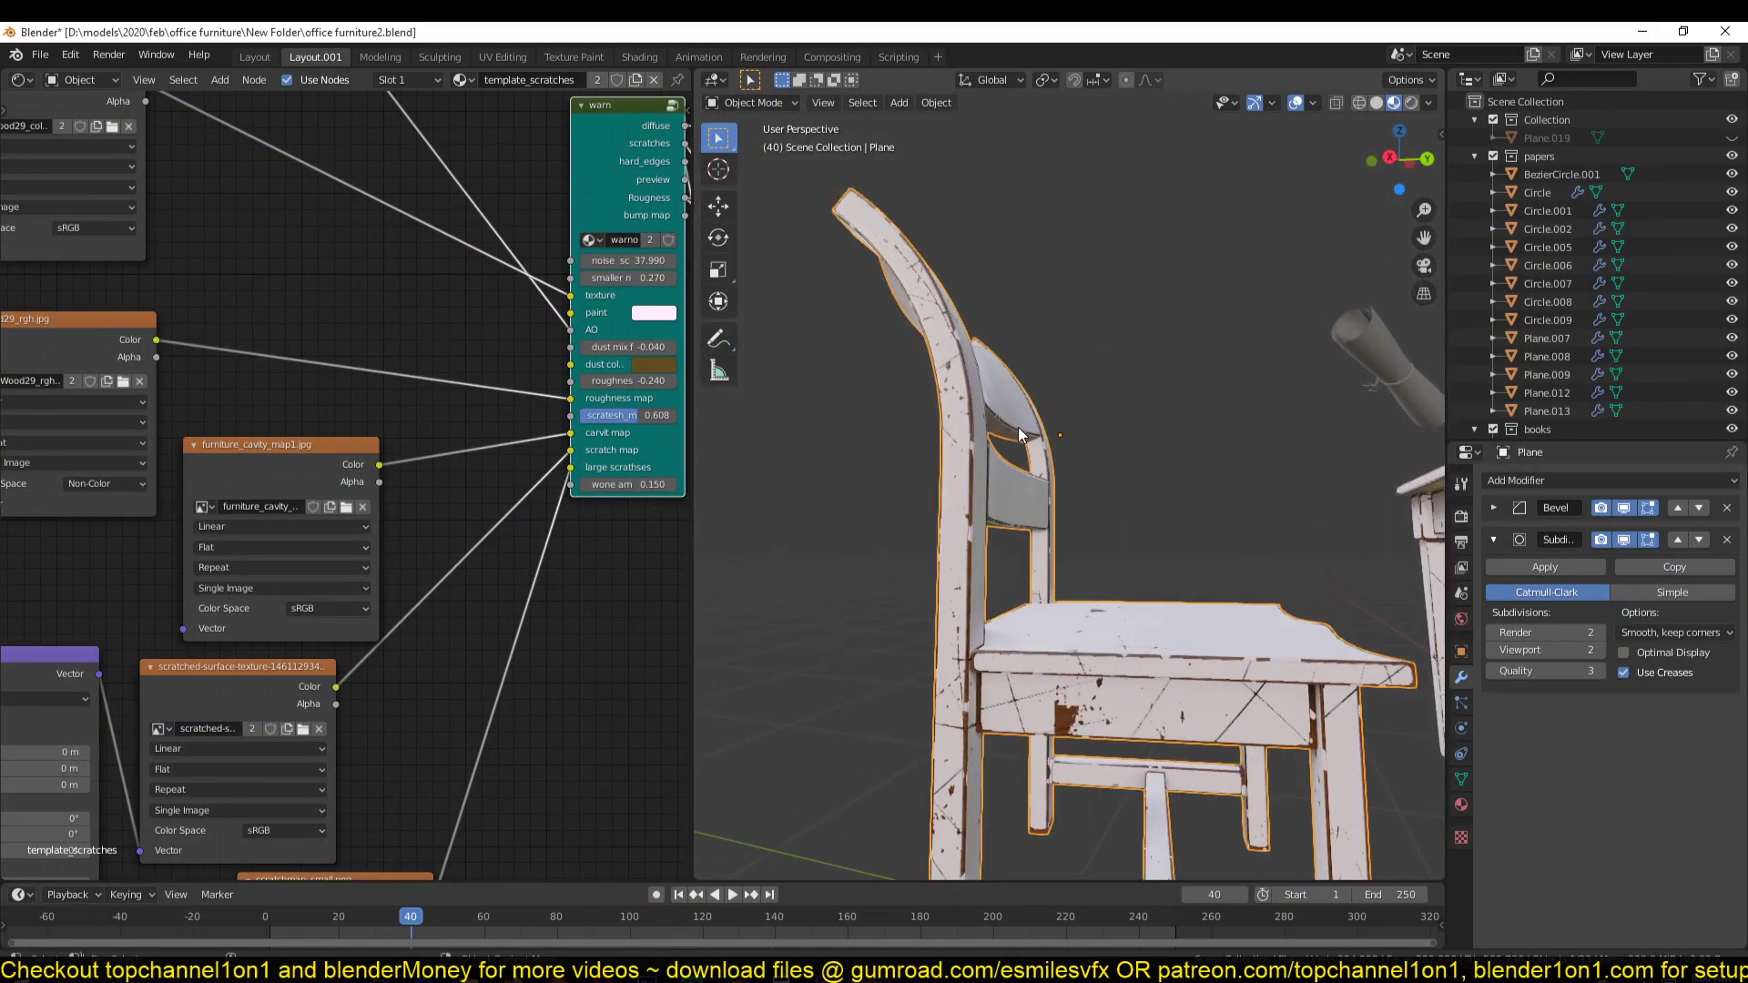
scroll(1018, 428, down, 5)
middle_drag(1018, 428, 1075, 510)
shift+middle_drag(1074, 510, 923, 522)
scroll(923, 521, up, 4)
middle_drag(1264, 579, 846, 452)
click(1250, 584)
click(930, 388)
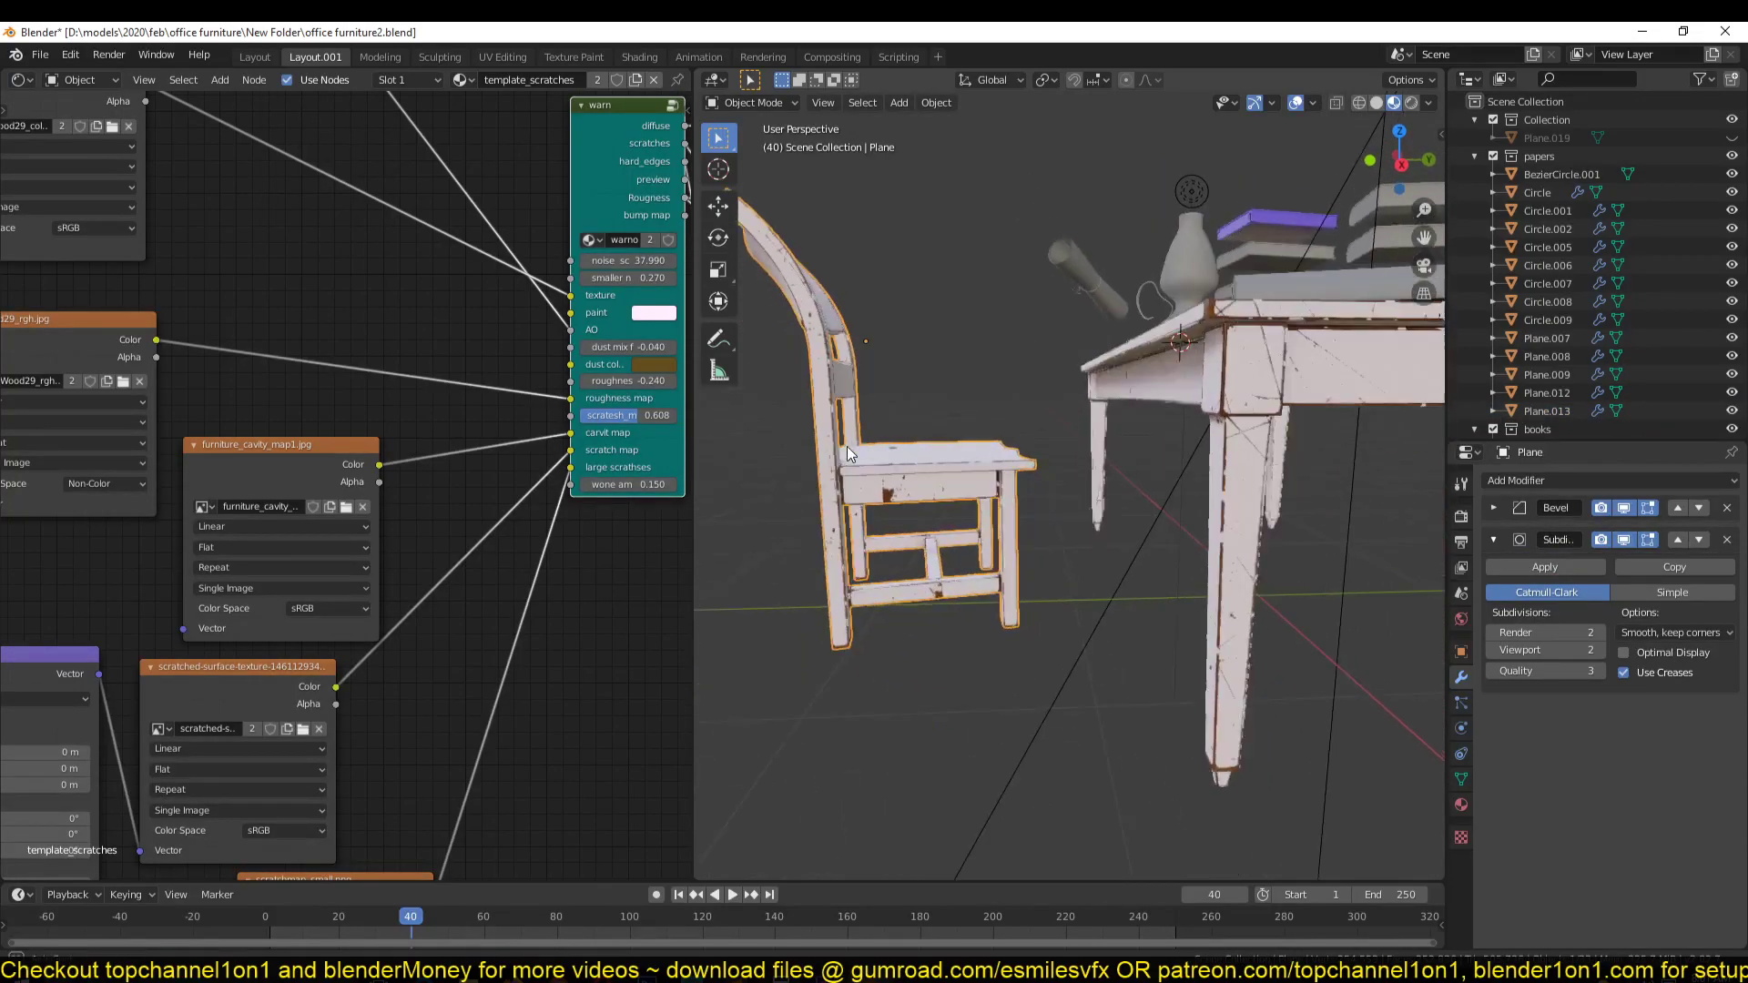
click(1172, 375)
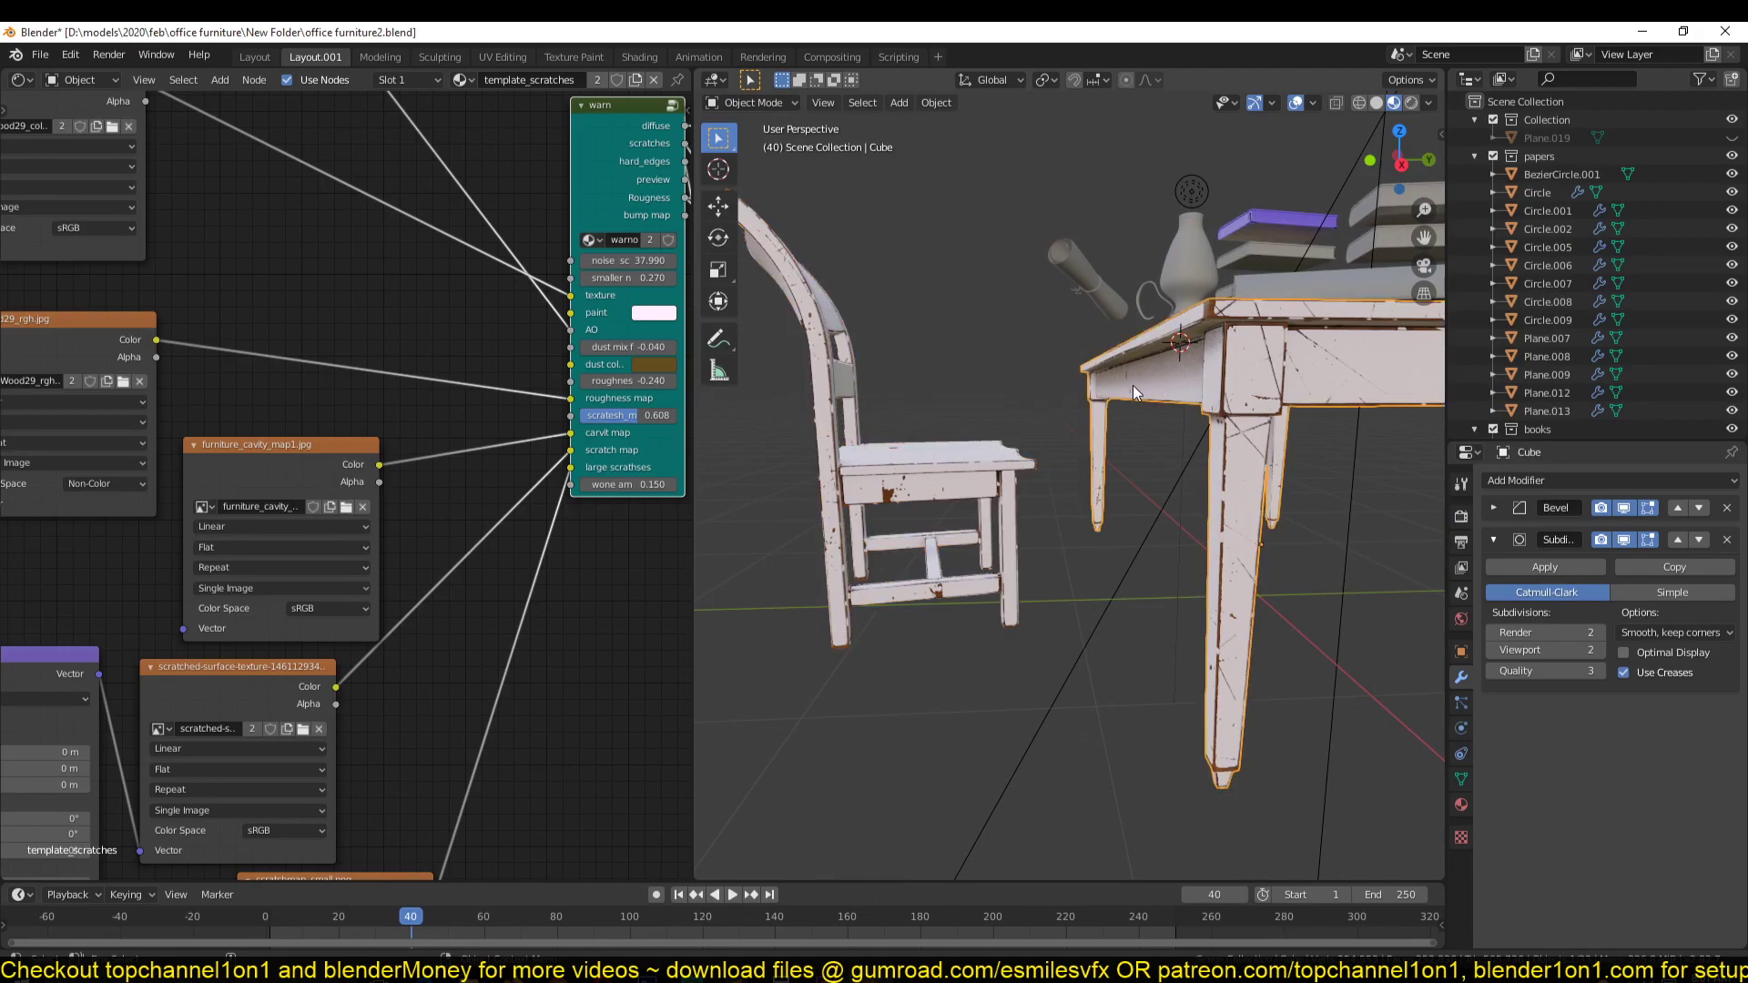
middle_drag(963, 449, 1112, 457)
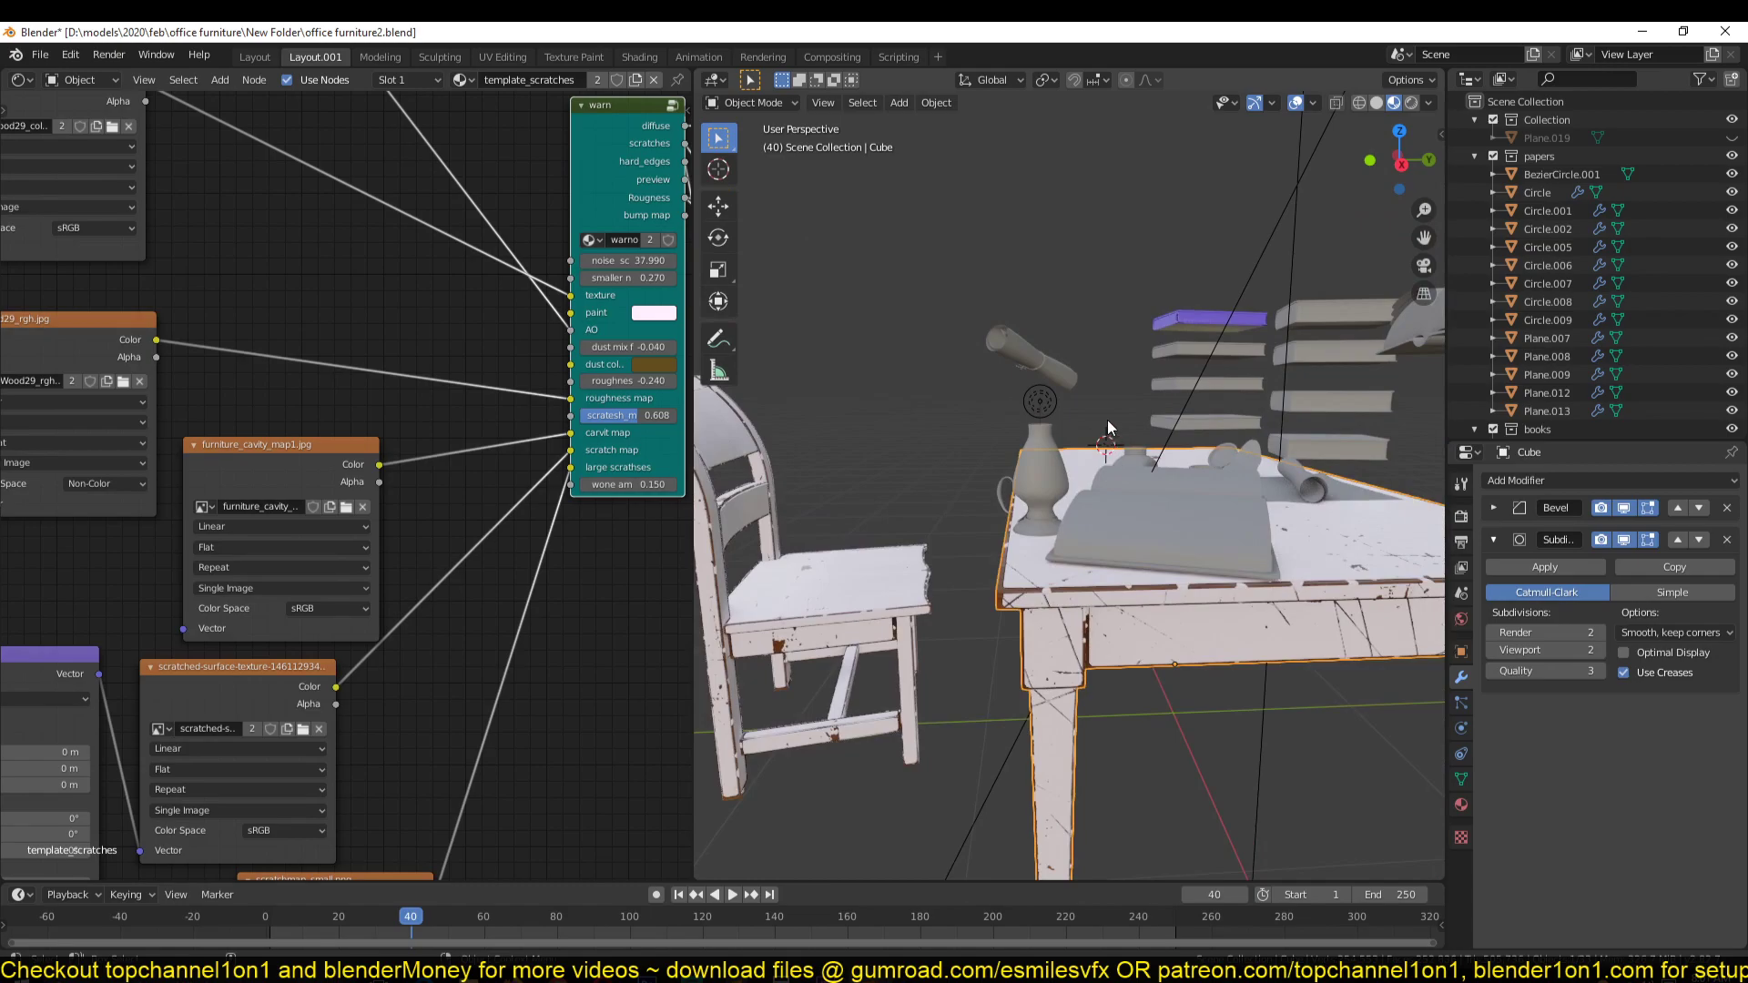
mouse_move(1107, 421)
middle_down()
mouse_move(1120, 460)
mouse_move(1111, 390)
middle_up()
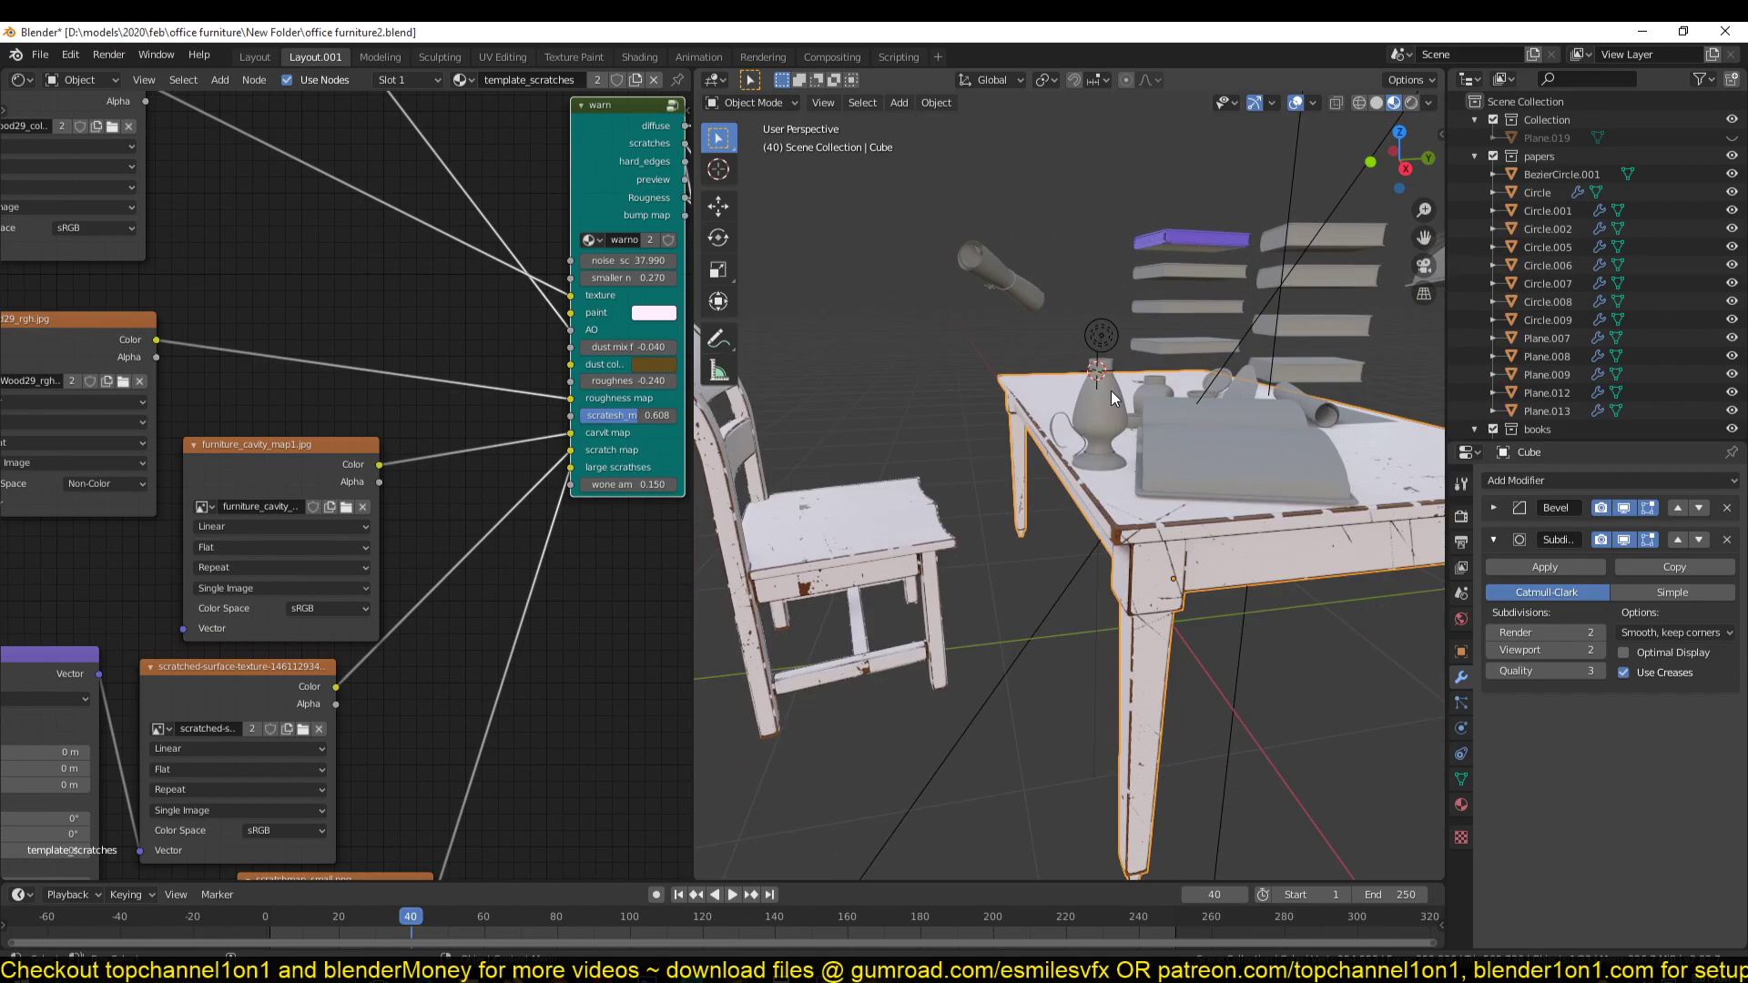
Step: Inspect the vase and the other plain grey props standing on the table
scroll(1111, 391, up, 5)
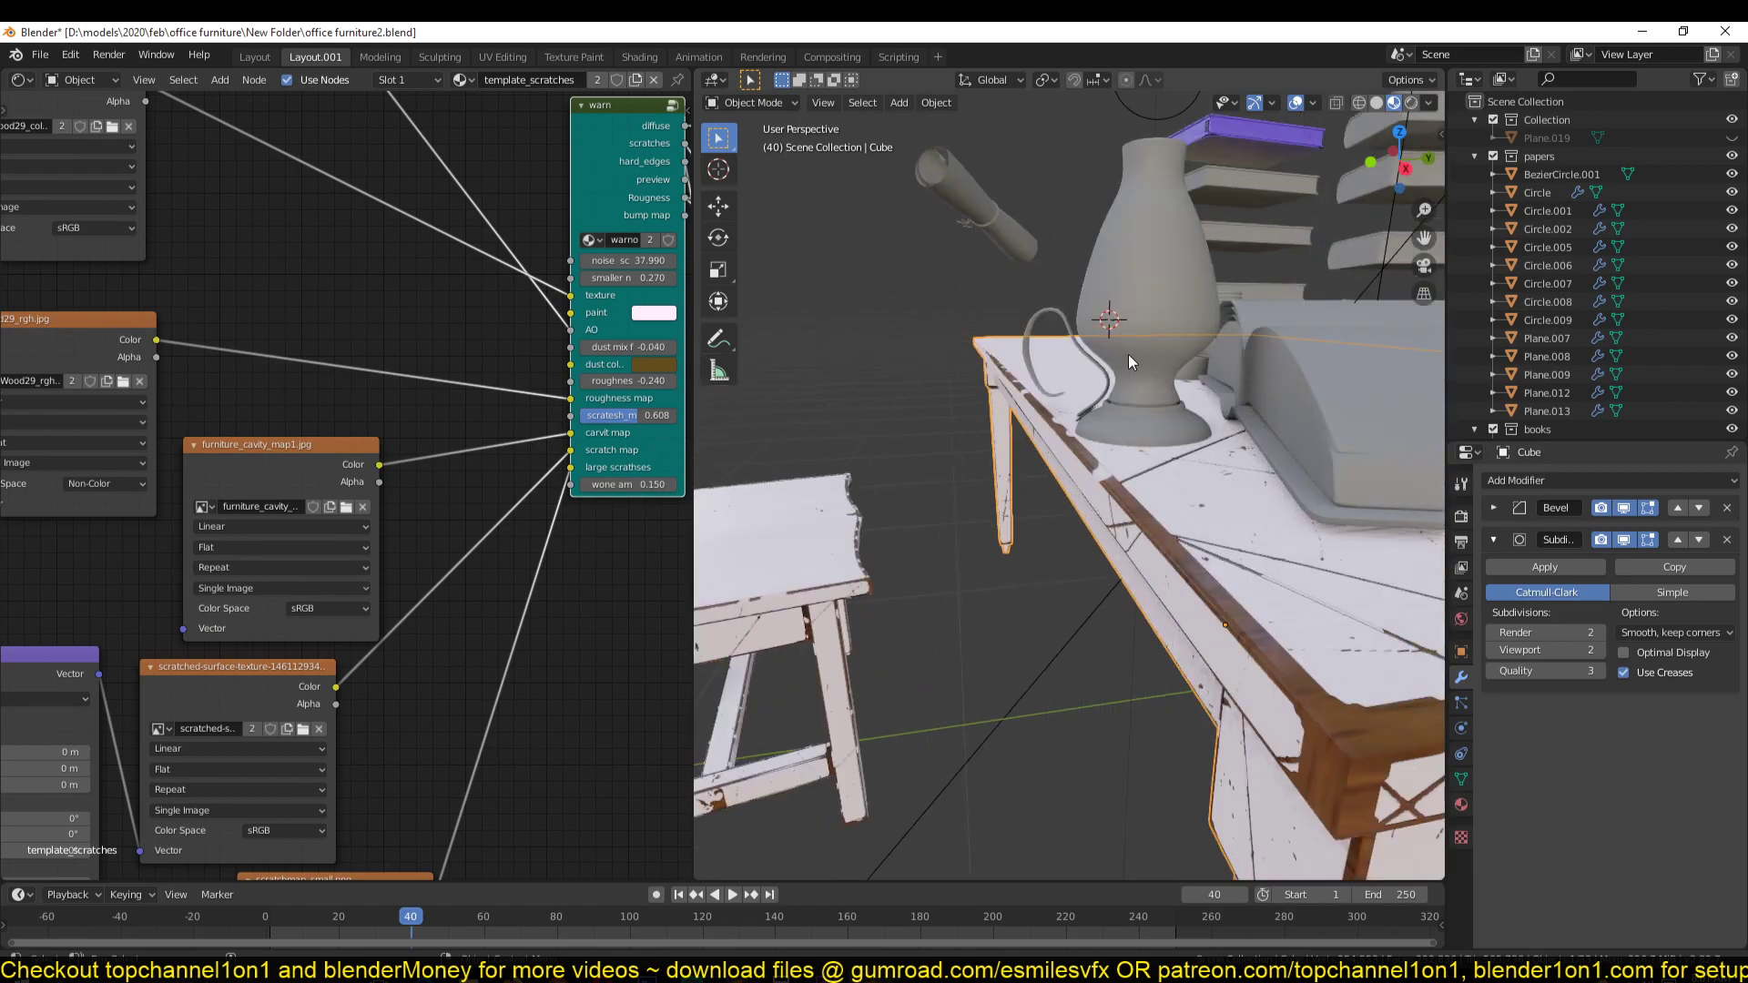
click(1172, 227)
shift+middle_drag(1173, 227, 1025, 554)
click(1005, 645)
scroll(1173, 479, down, 6)
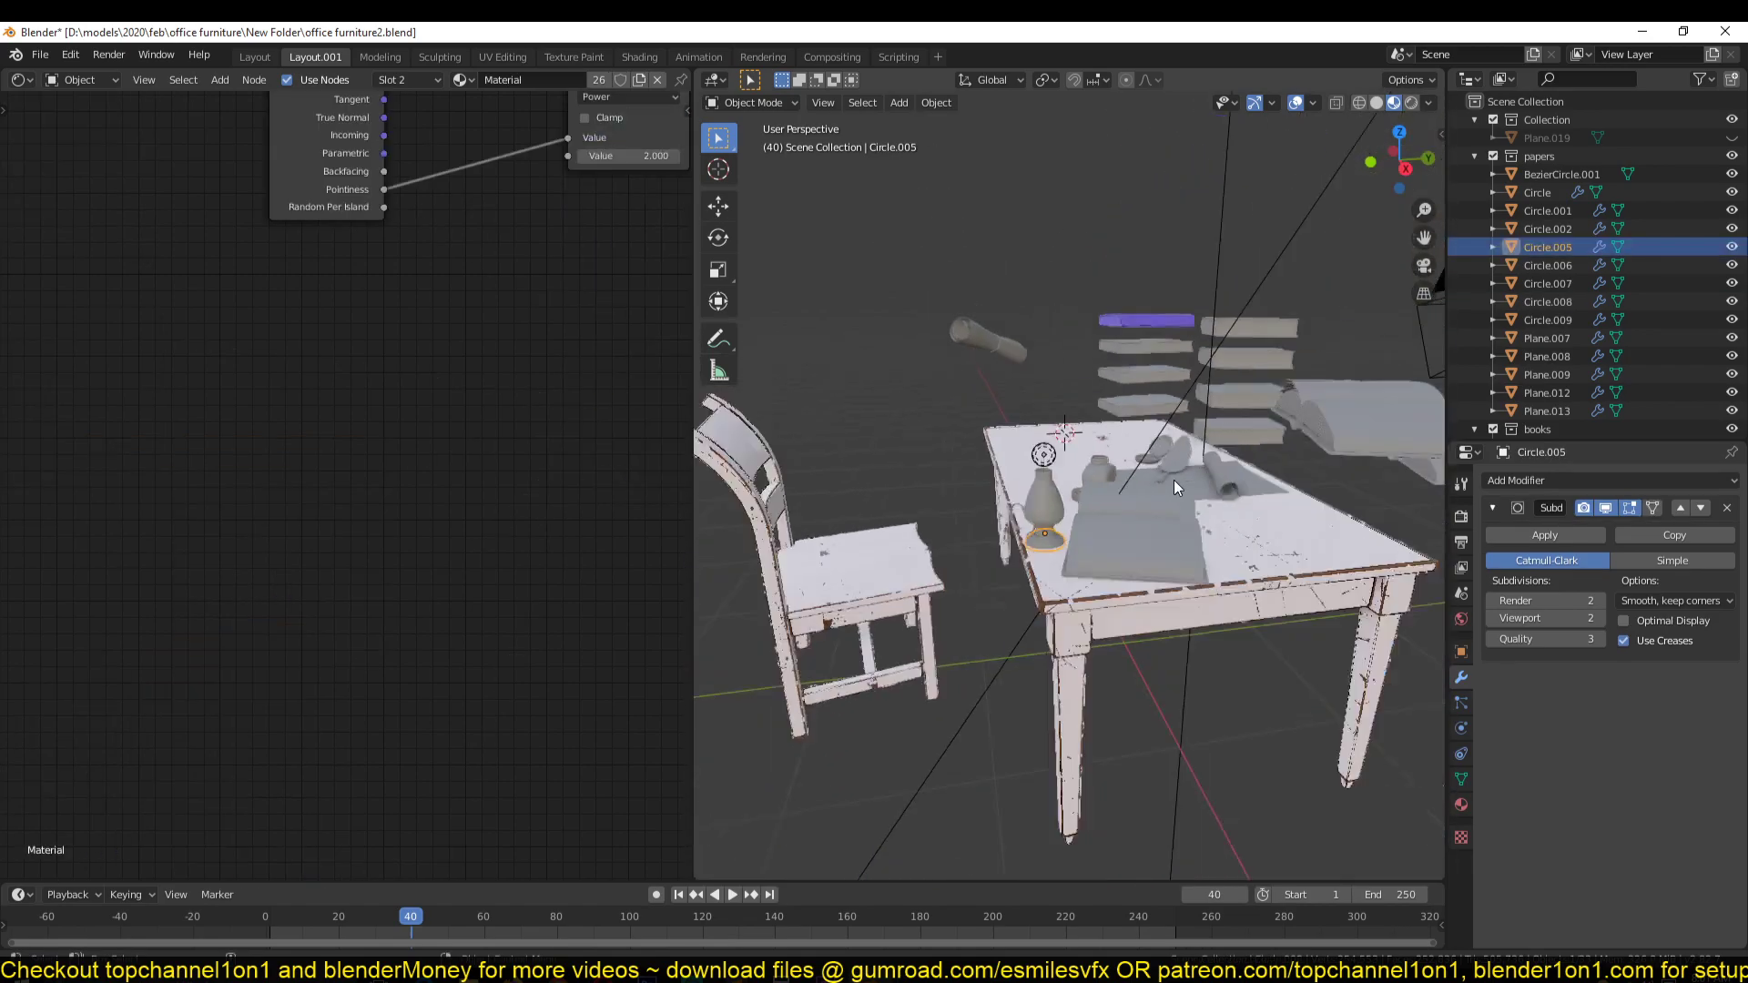
middle_drag(1173, 479, 1180, 539)
click(1180, 538)
Step: Select the chair and bring the warn node group of its template_scratches material into view
shift+middle_drag(1024, 410, 1149, 350)
scroll(1154, 395, up, 4)
click(965, 429)
middle_drag(1145, 432, 1067, 413)
scroll(444, 505, down, 4)
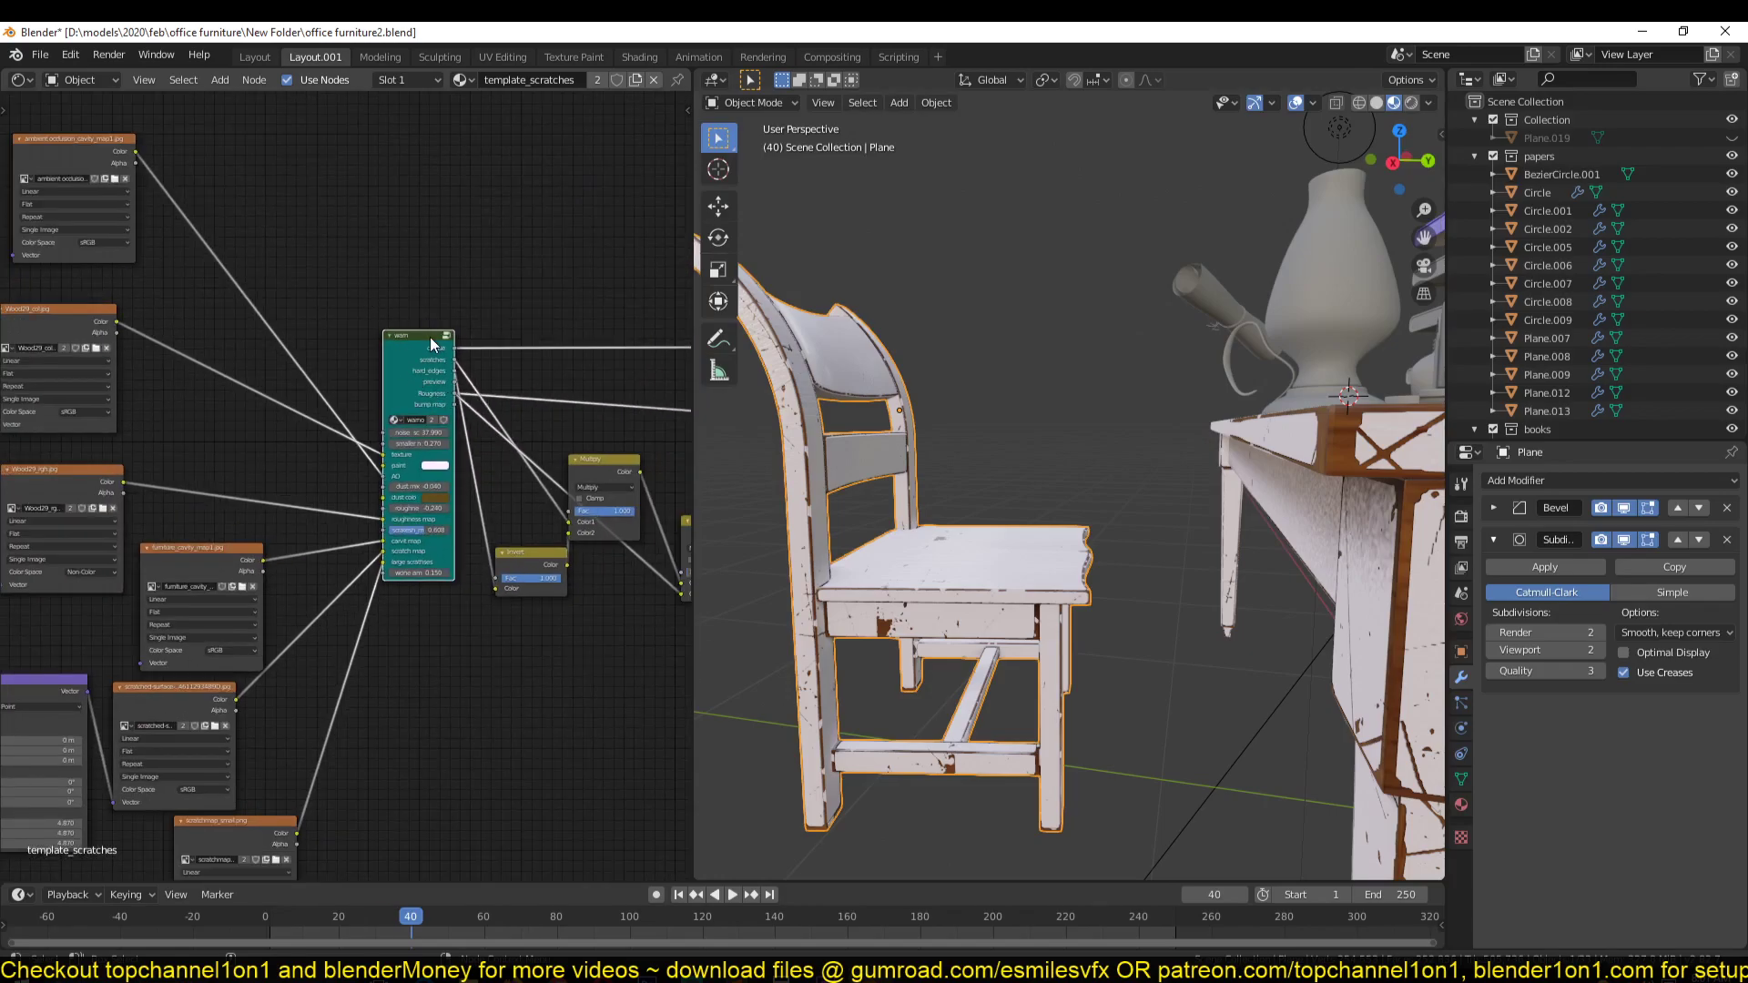
scroll(429, 337, up, 3)
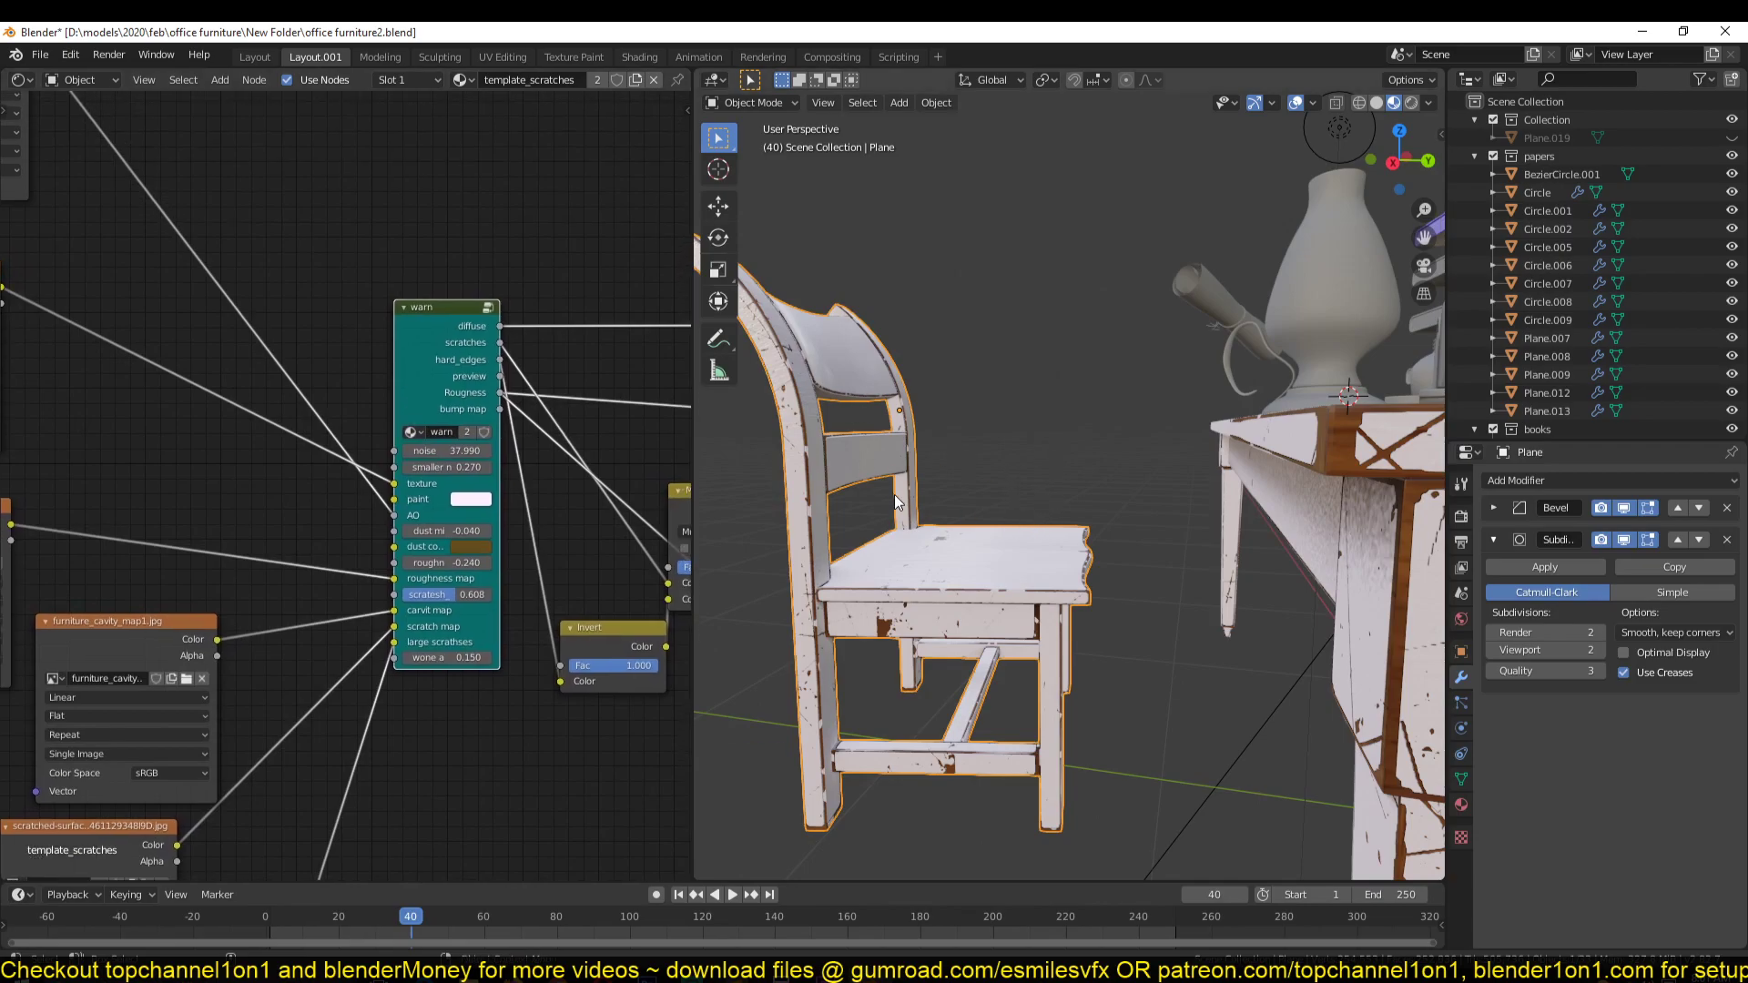
scroll(416, 535, up, 2)
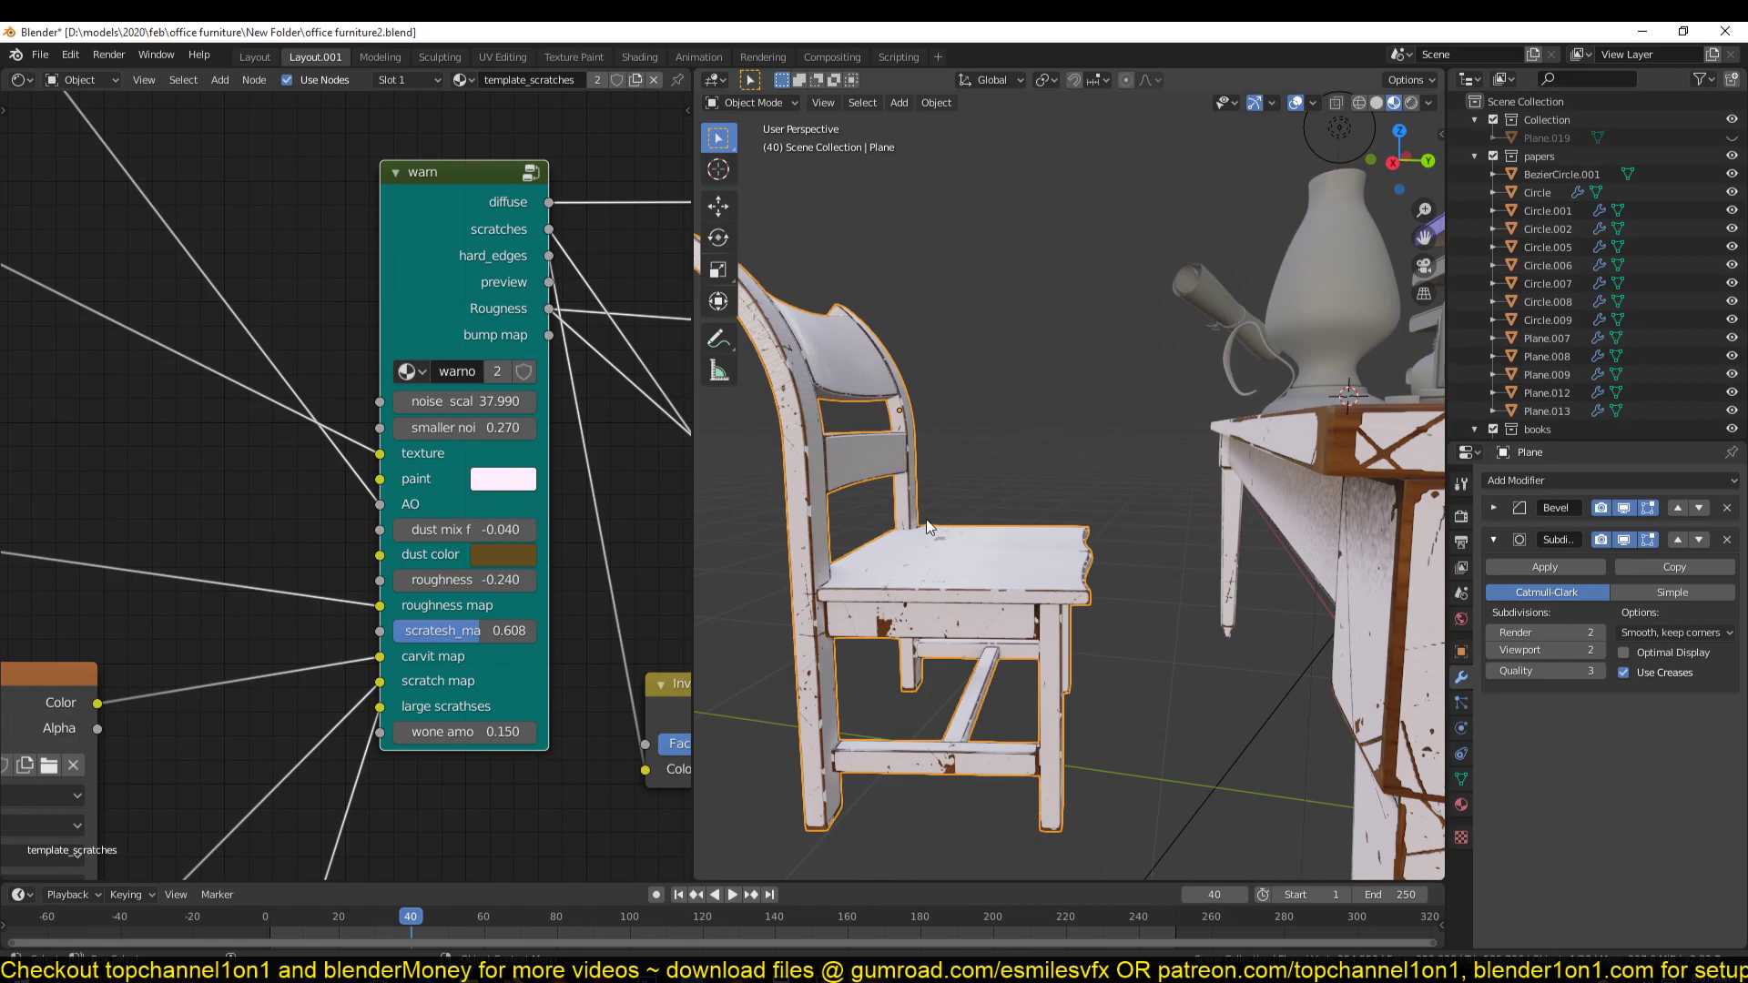
Step: Set the warn node group's paint color to blue and check it on the chair and table
middle_drag(1331, 475, 1271, 455)
scroll(522, 515, up, 2)
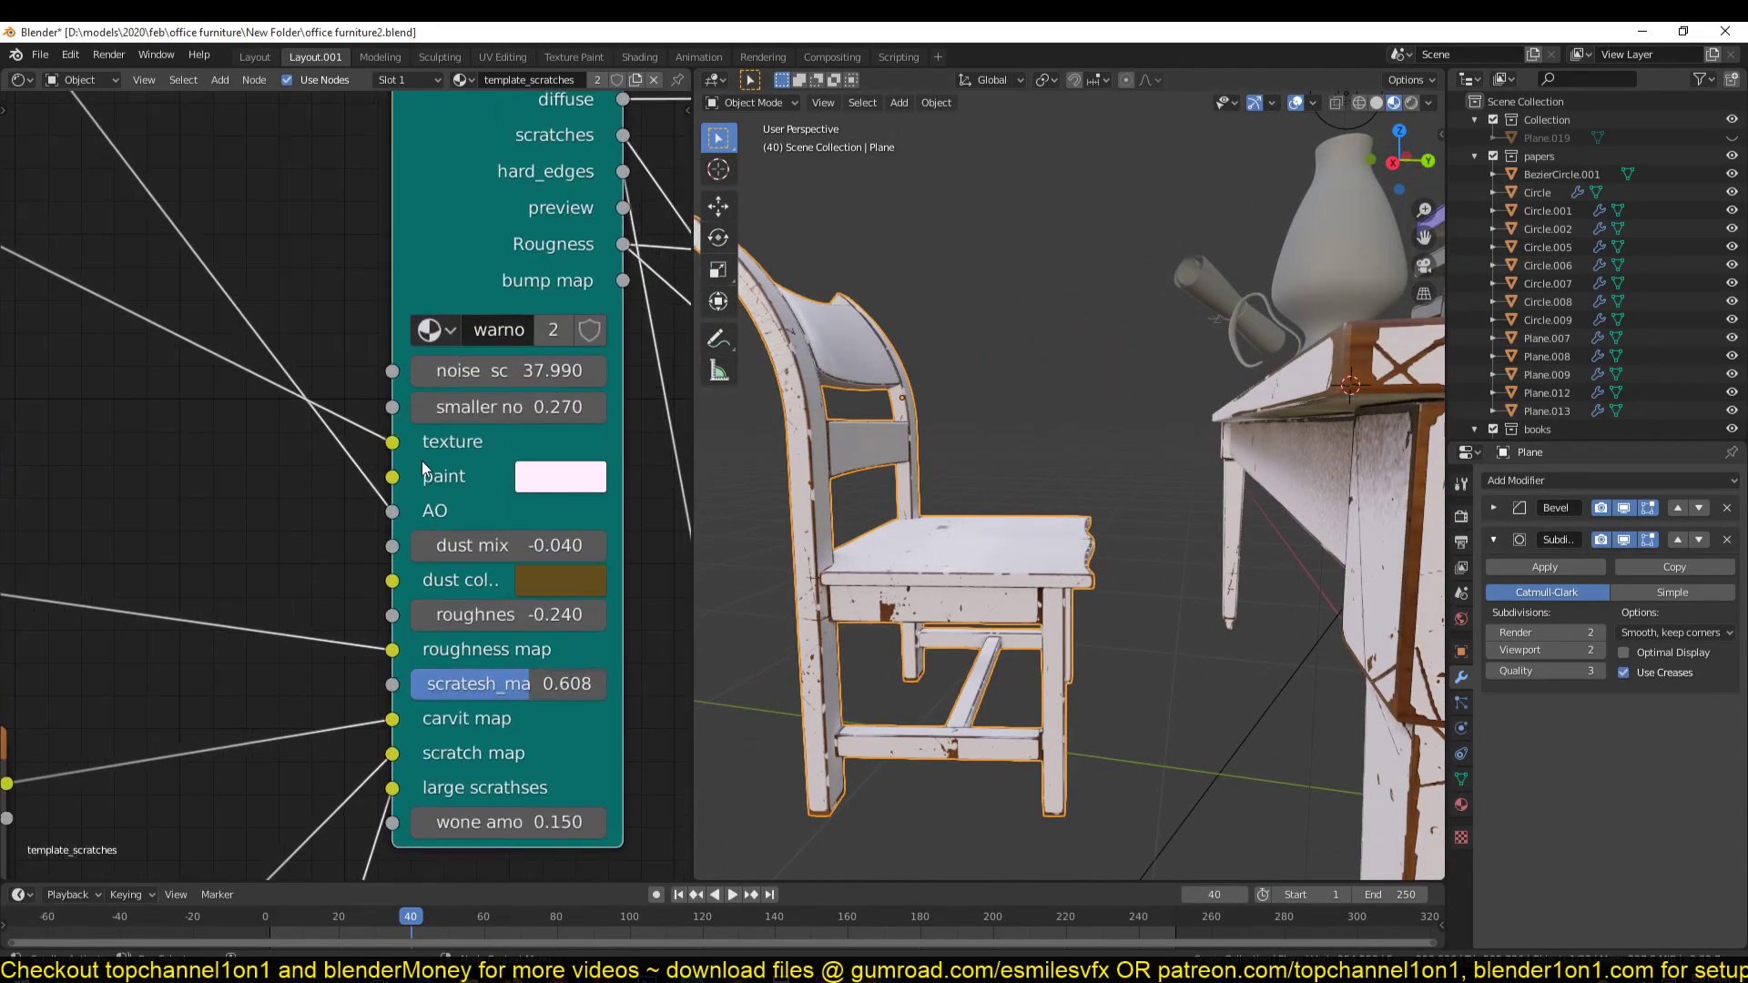
middle_drag(456, 725, 396, 675)
click(511, 438)
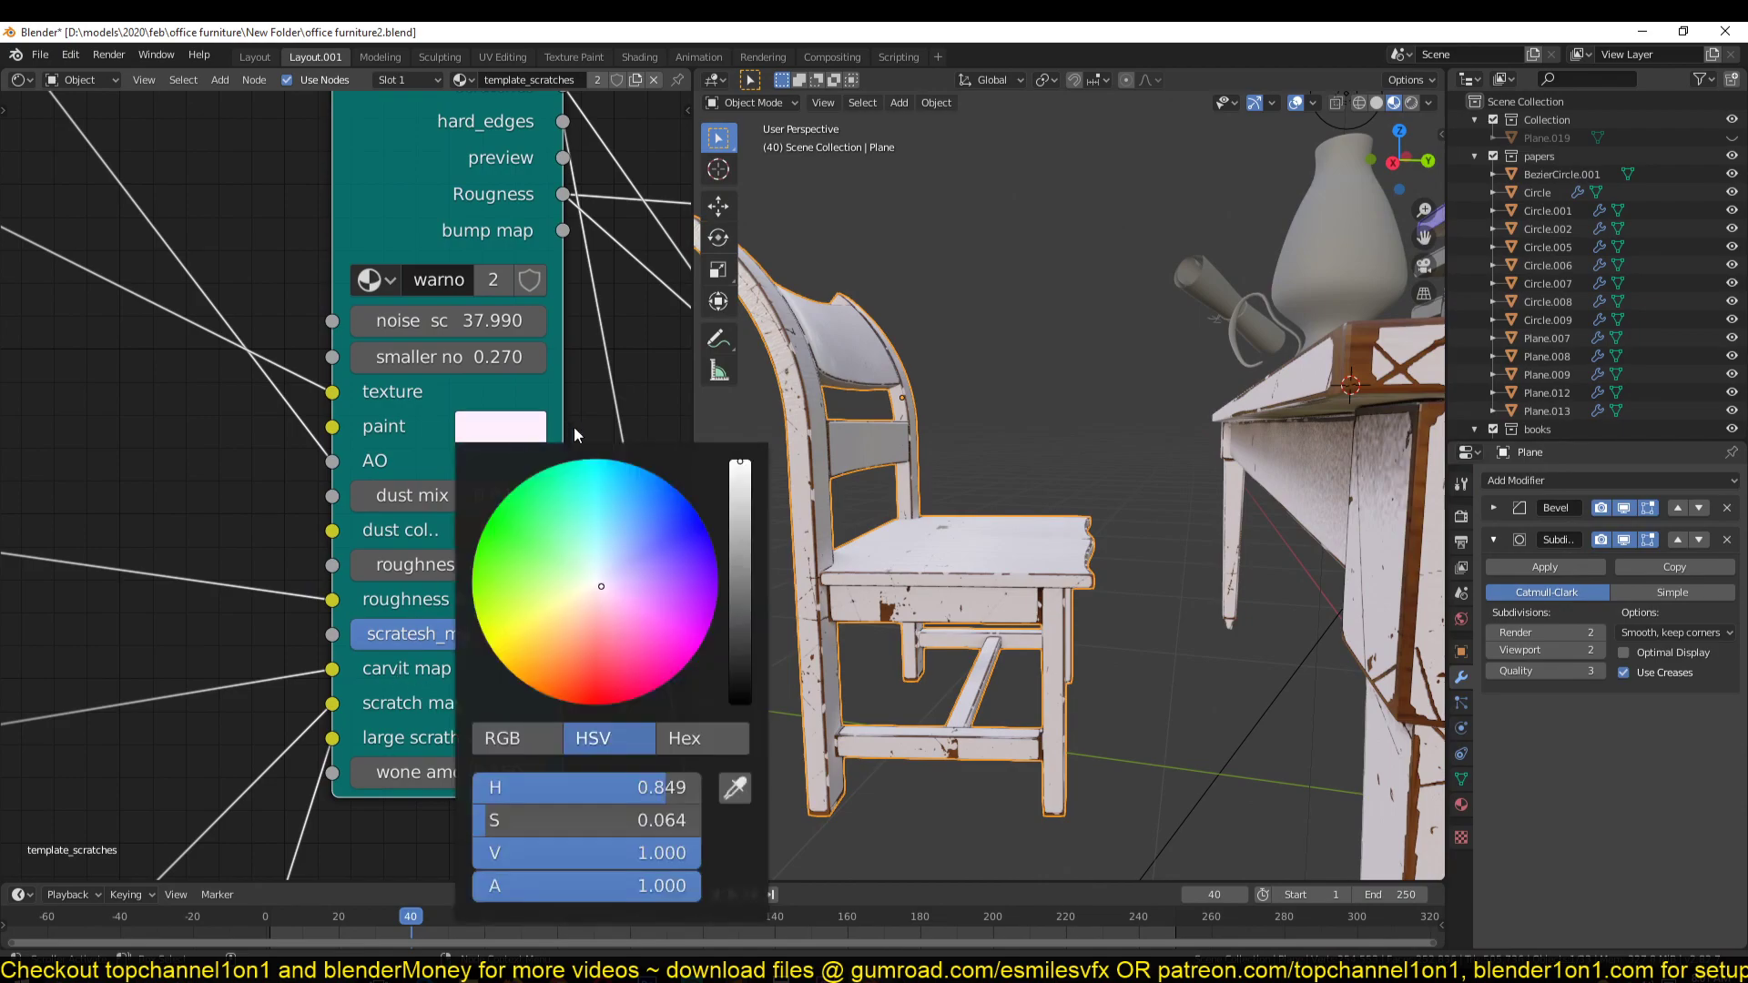
drag(573, 473, 533, 601)
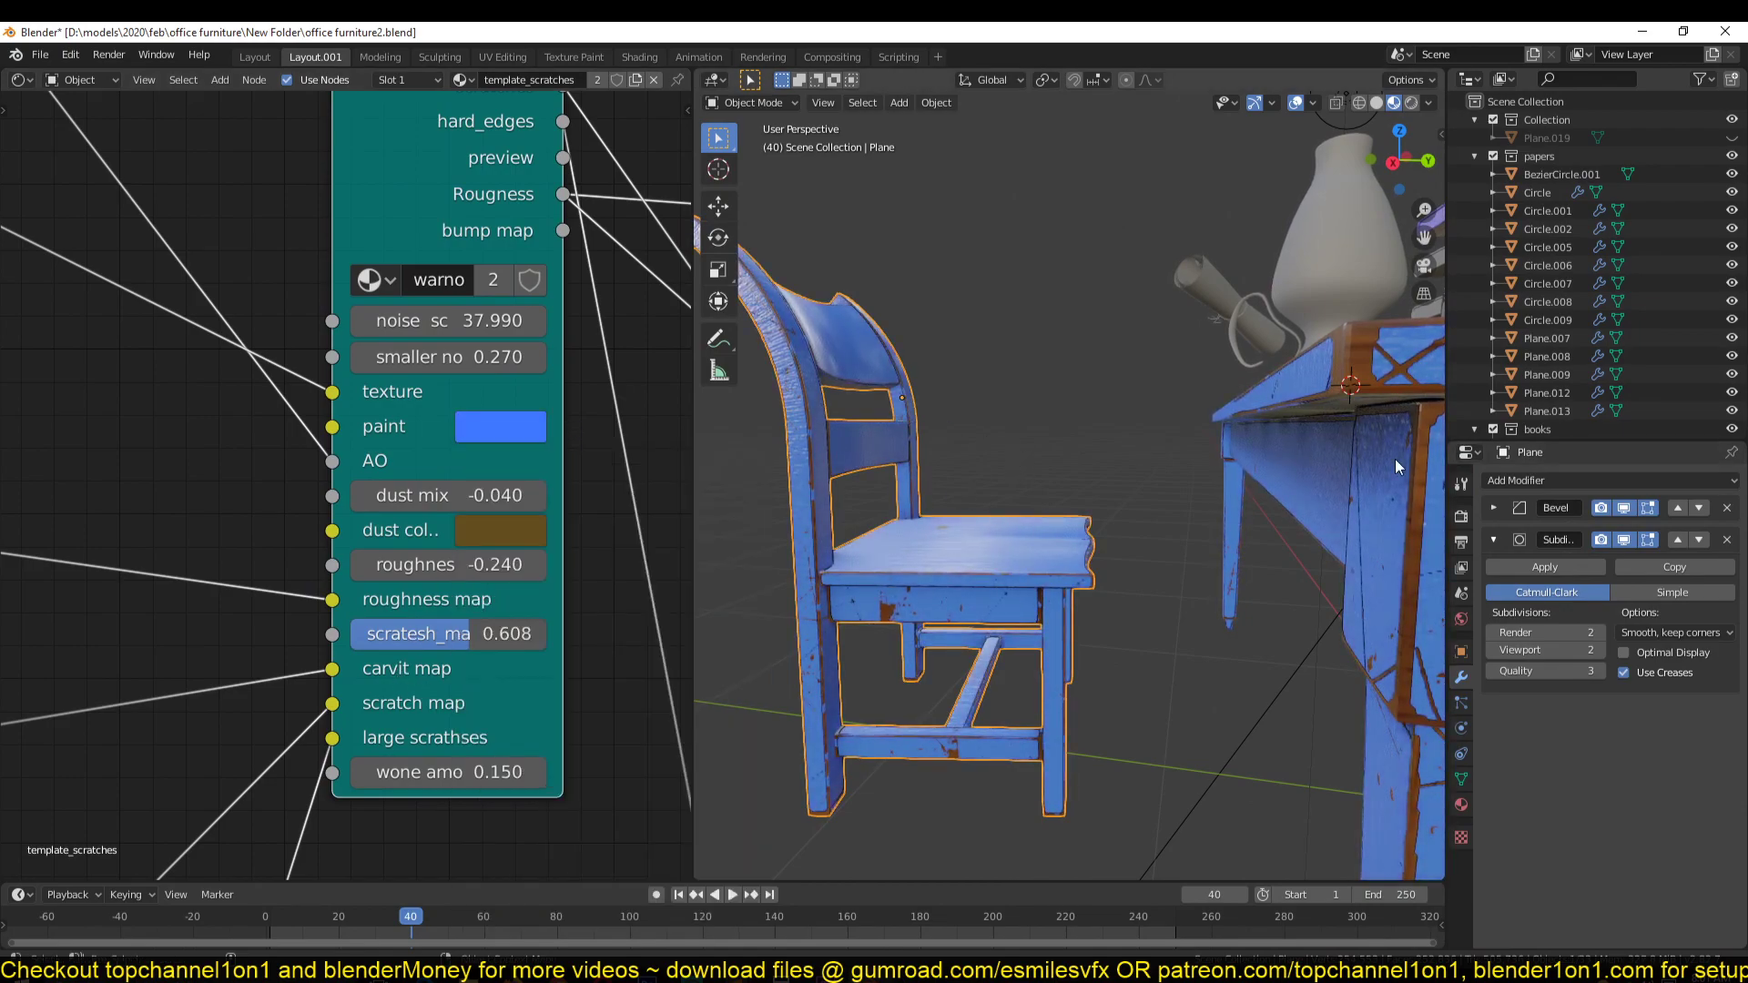
middle_drag(1273, 479, 896, 397)
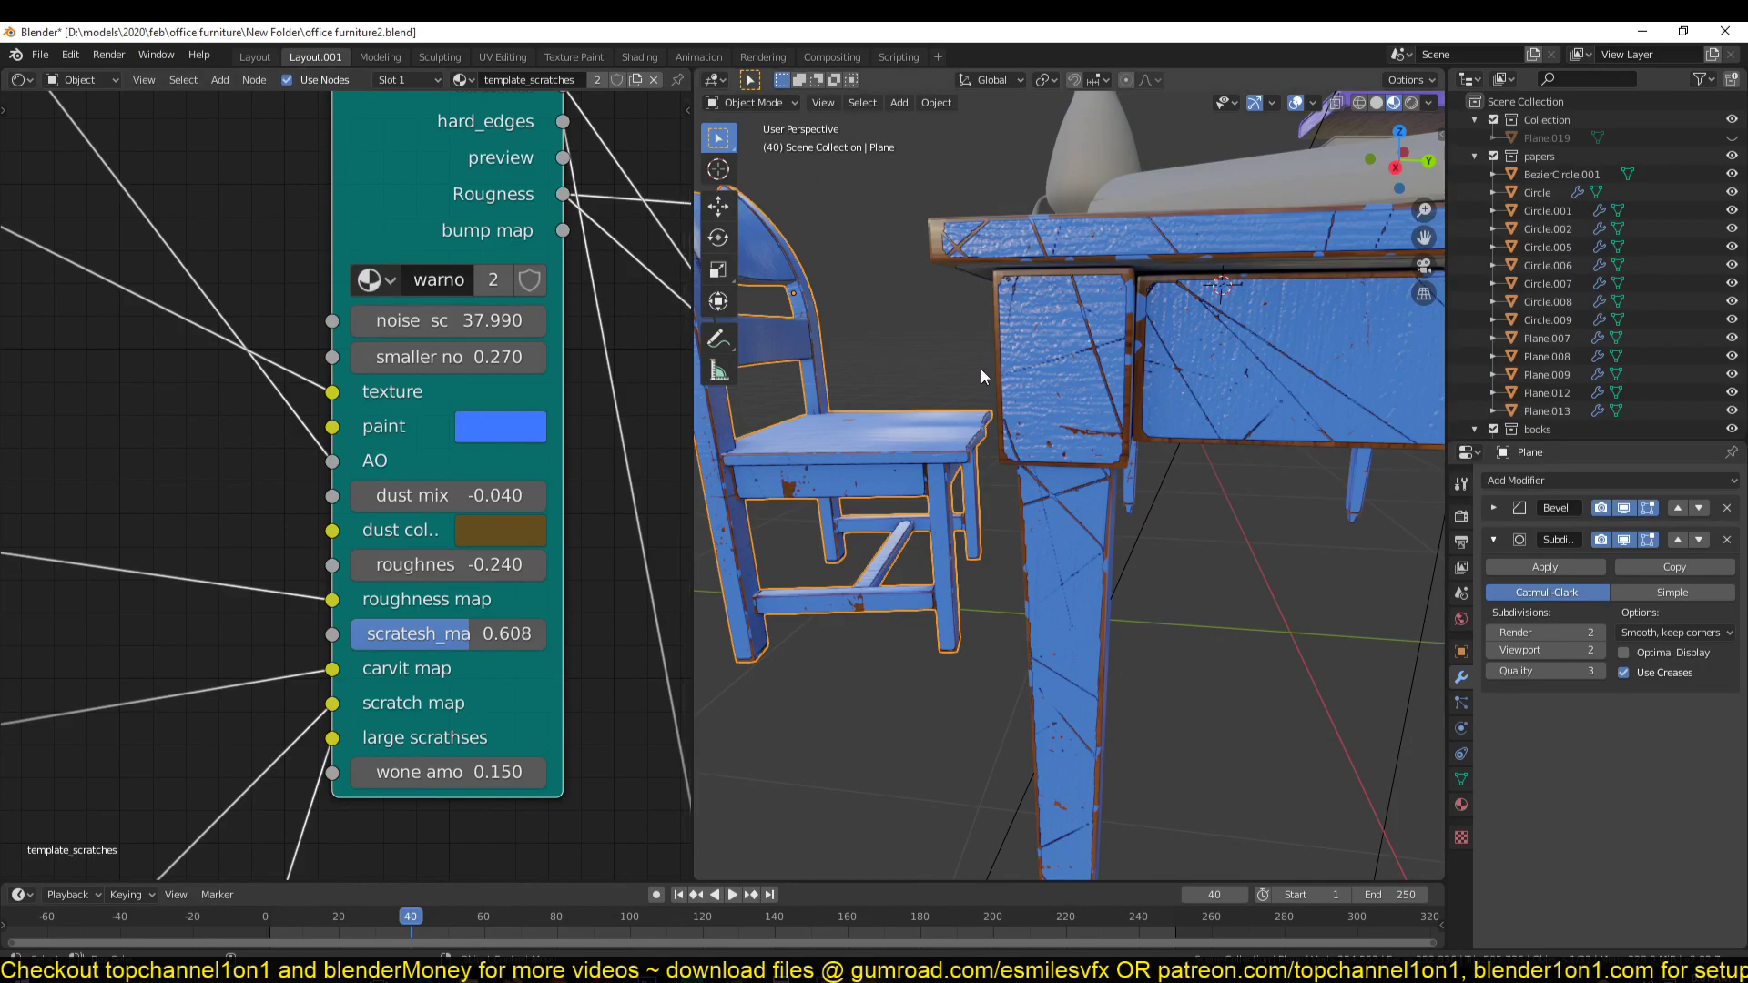
middle_drag(981, 369, 1009, 386)
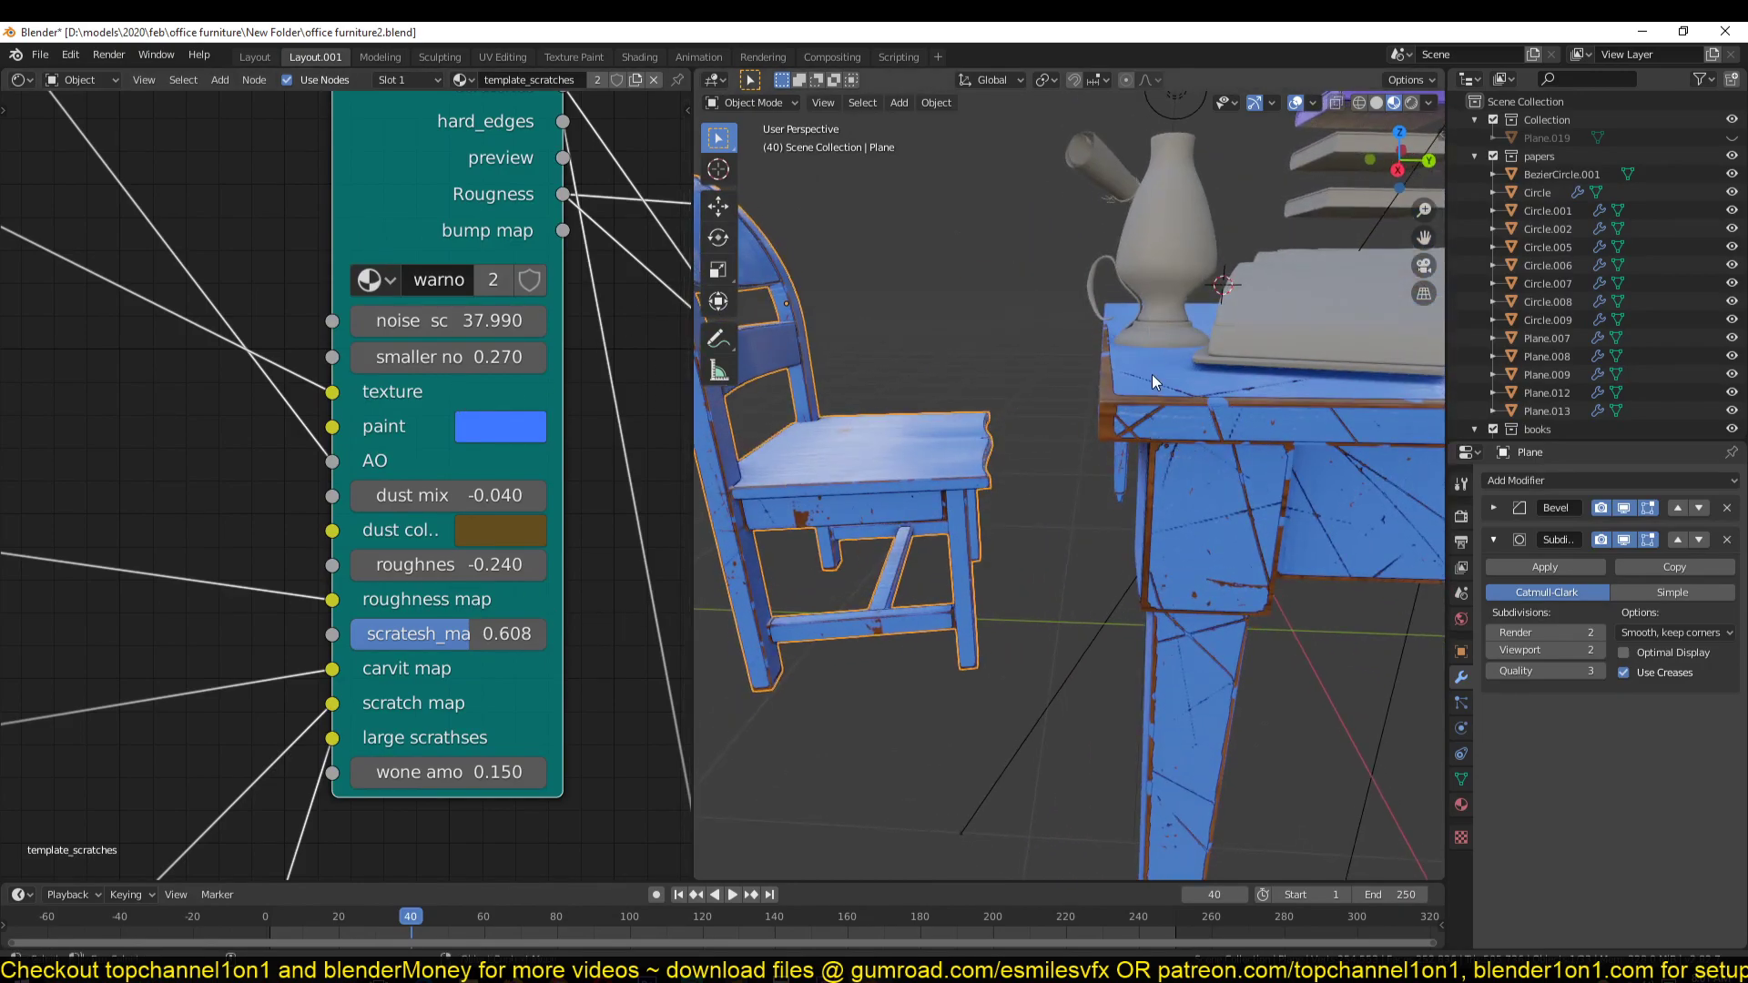
Step: Set the wone amount of the warn node group to 0.050
scroll(439, 494, up, 3)
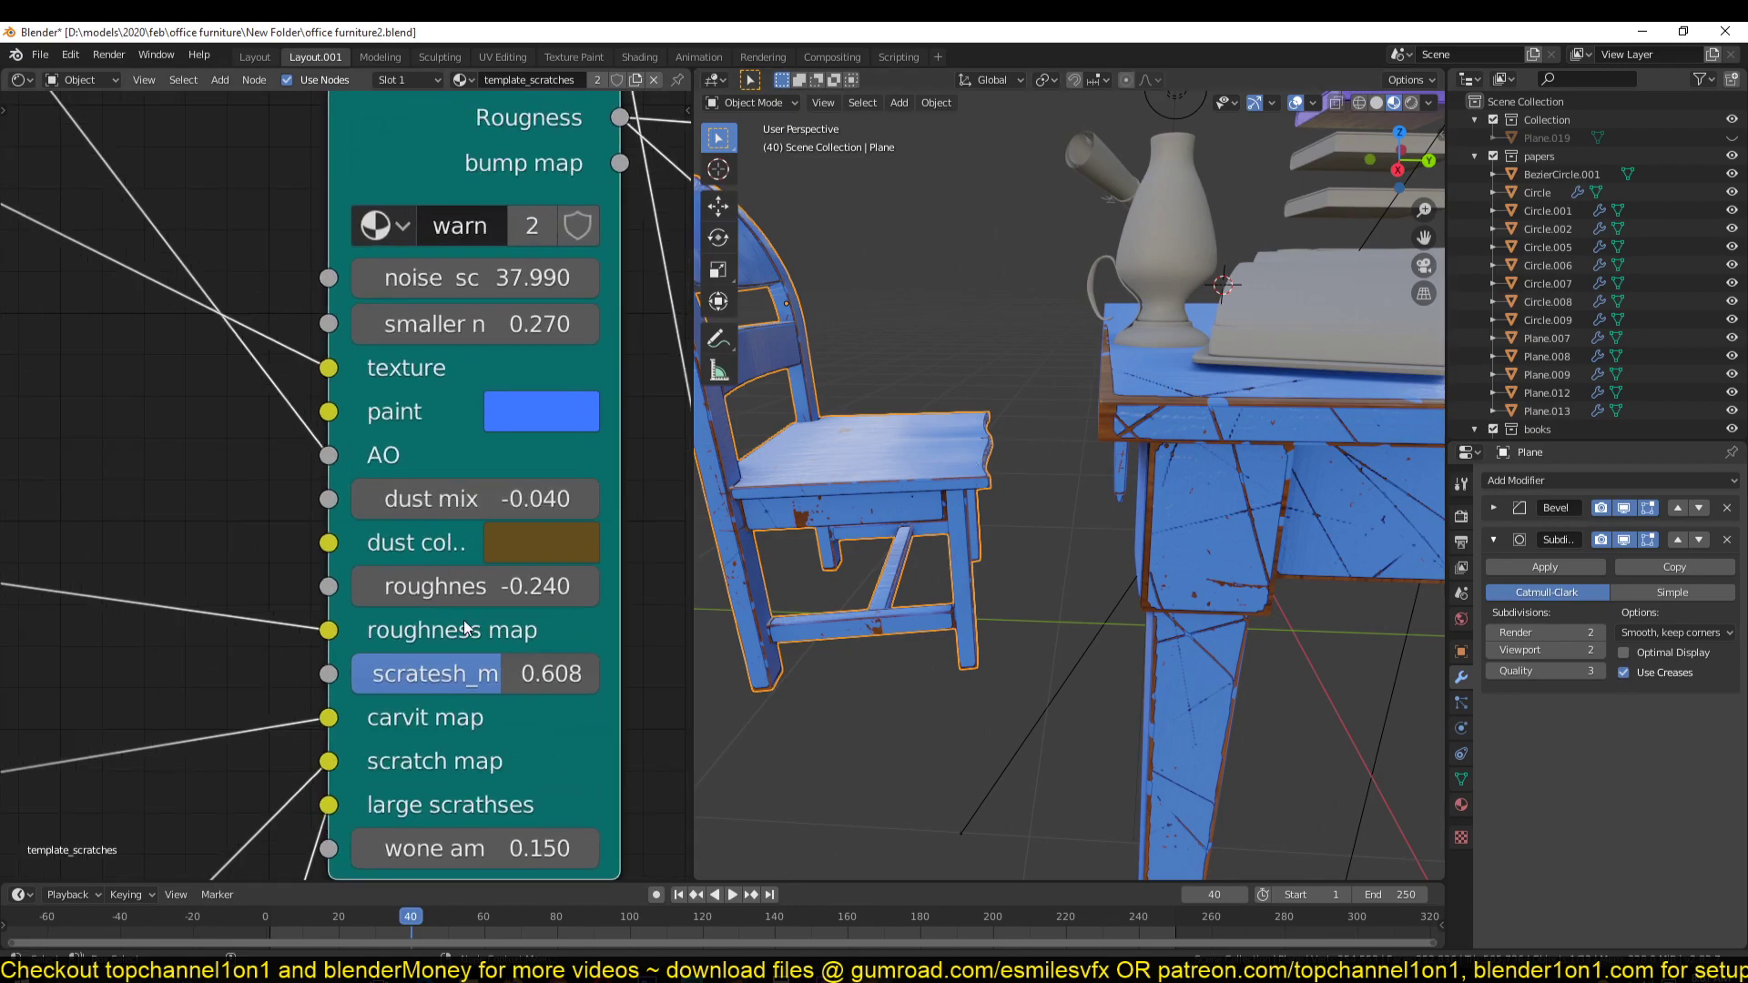
middle_drag(464, 621, 408, 477)
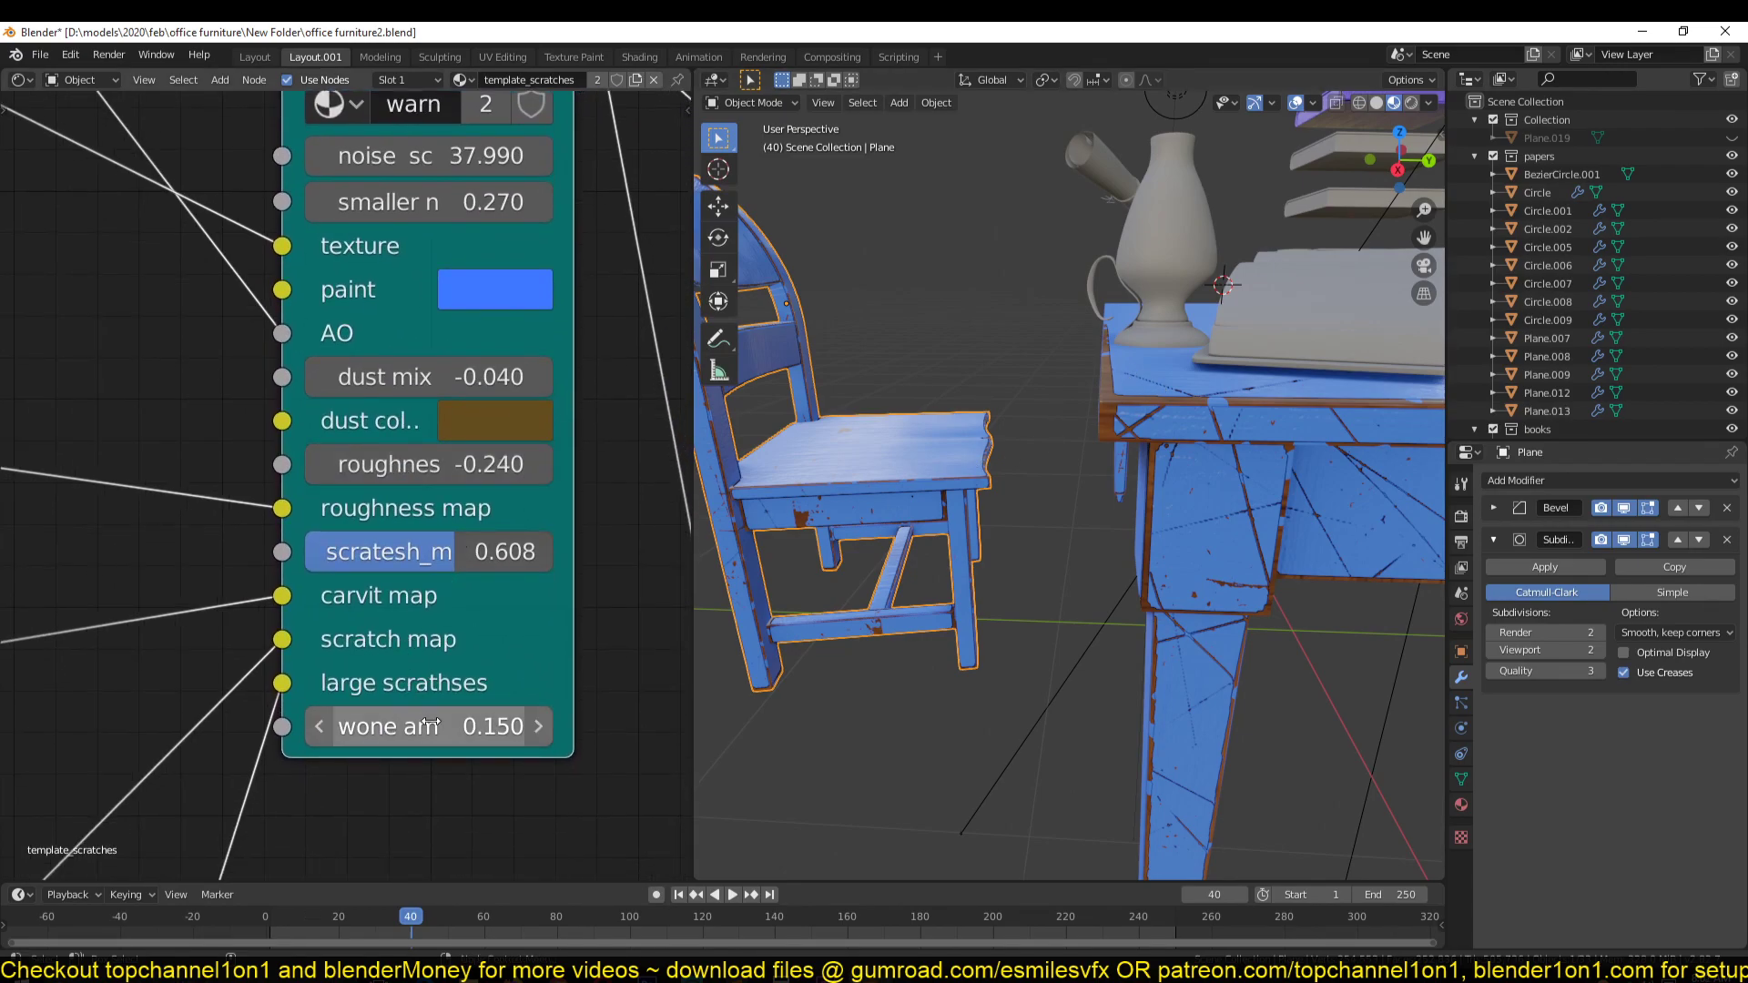
mouse_move(428, 726)
mouse_down()
mouse_move(301, 726)
mouse_move(436, 727)
mouse_move(420, 727)
mouse_up()
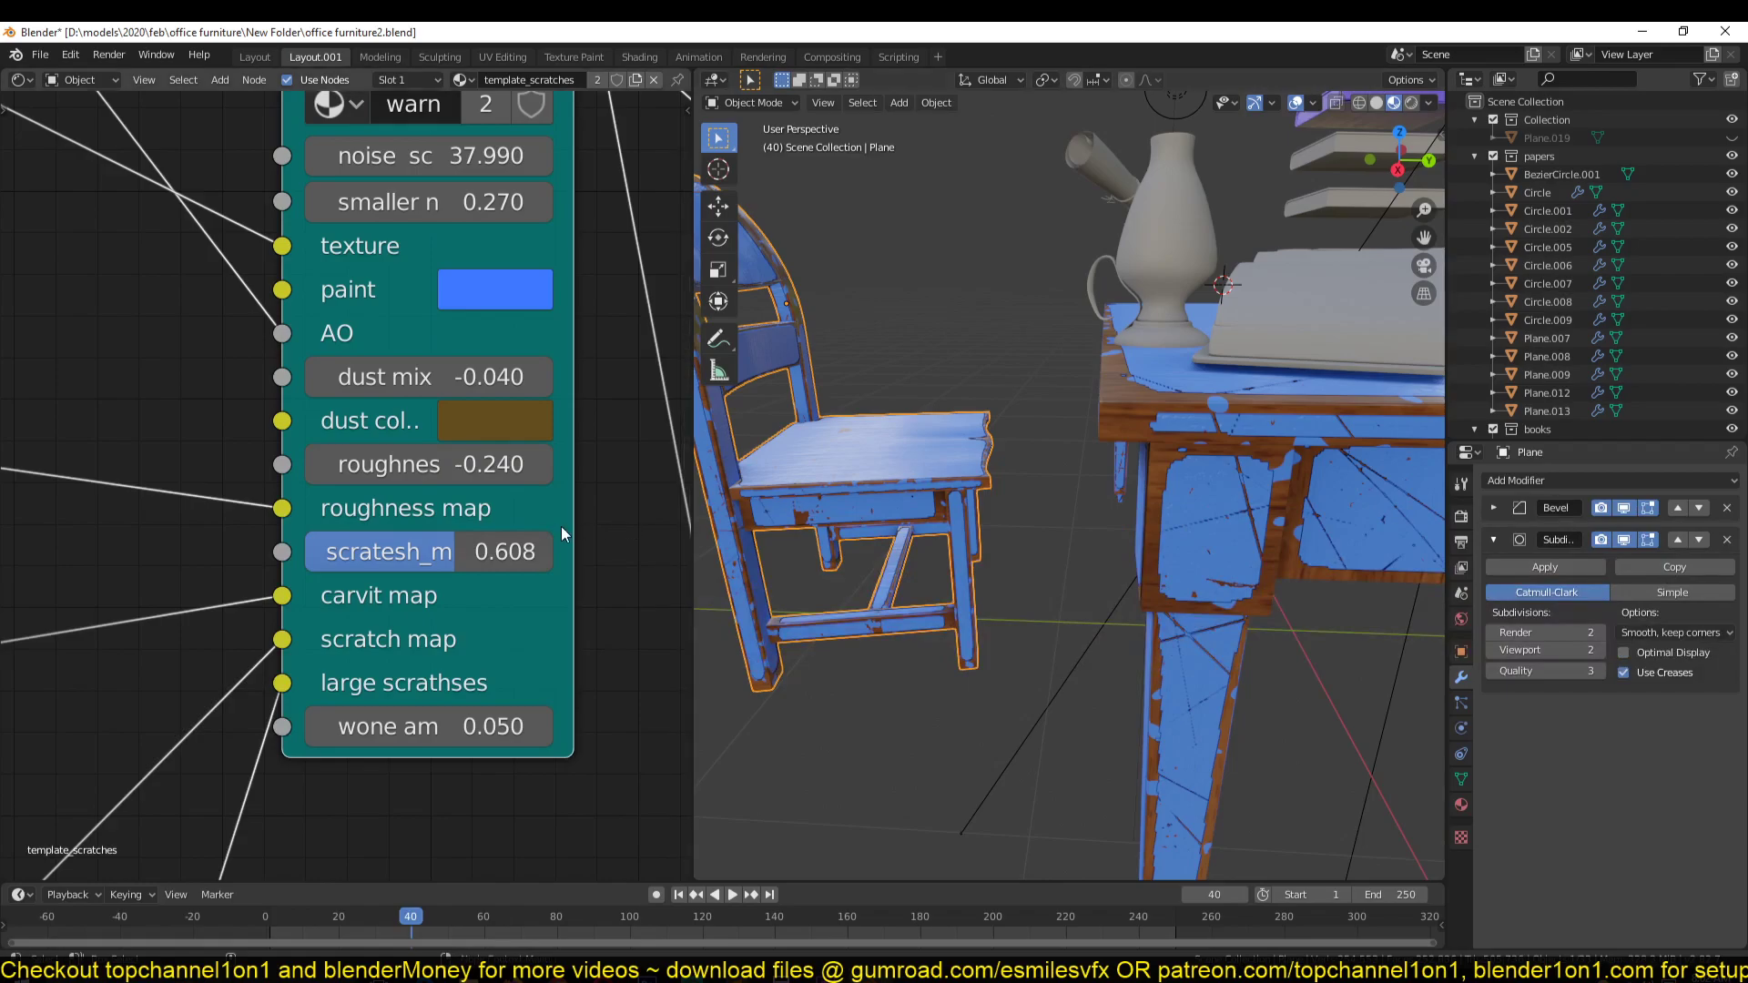
scroll(557, 529, down, 1)
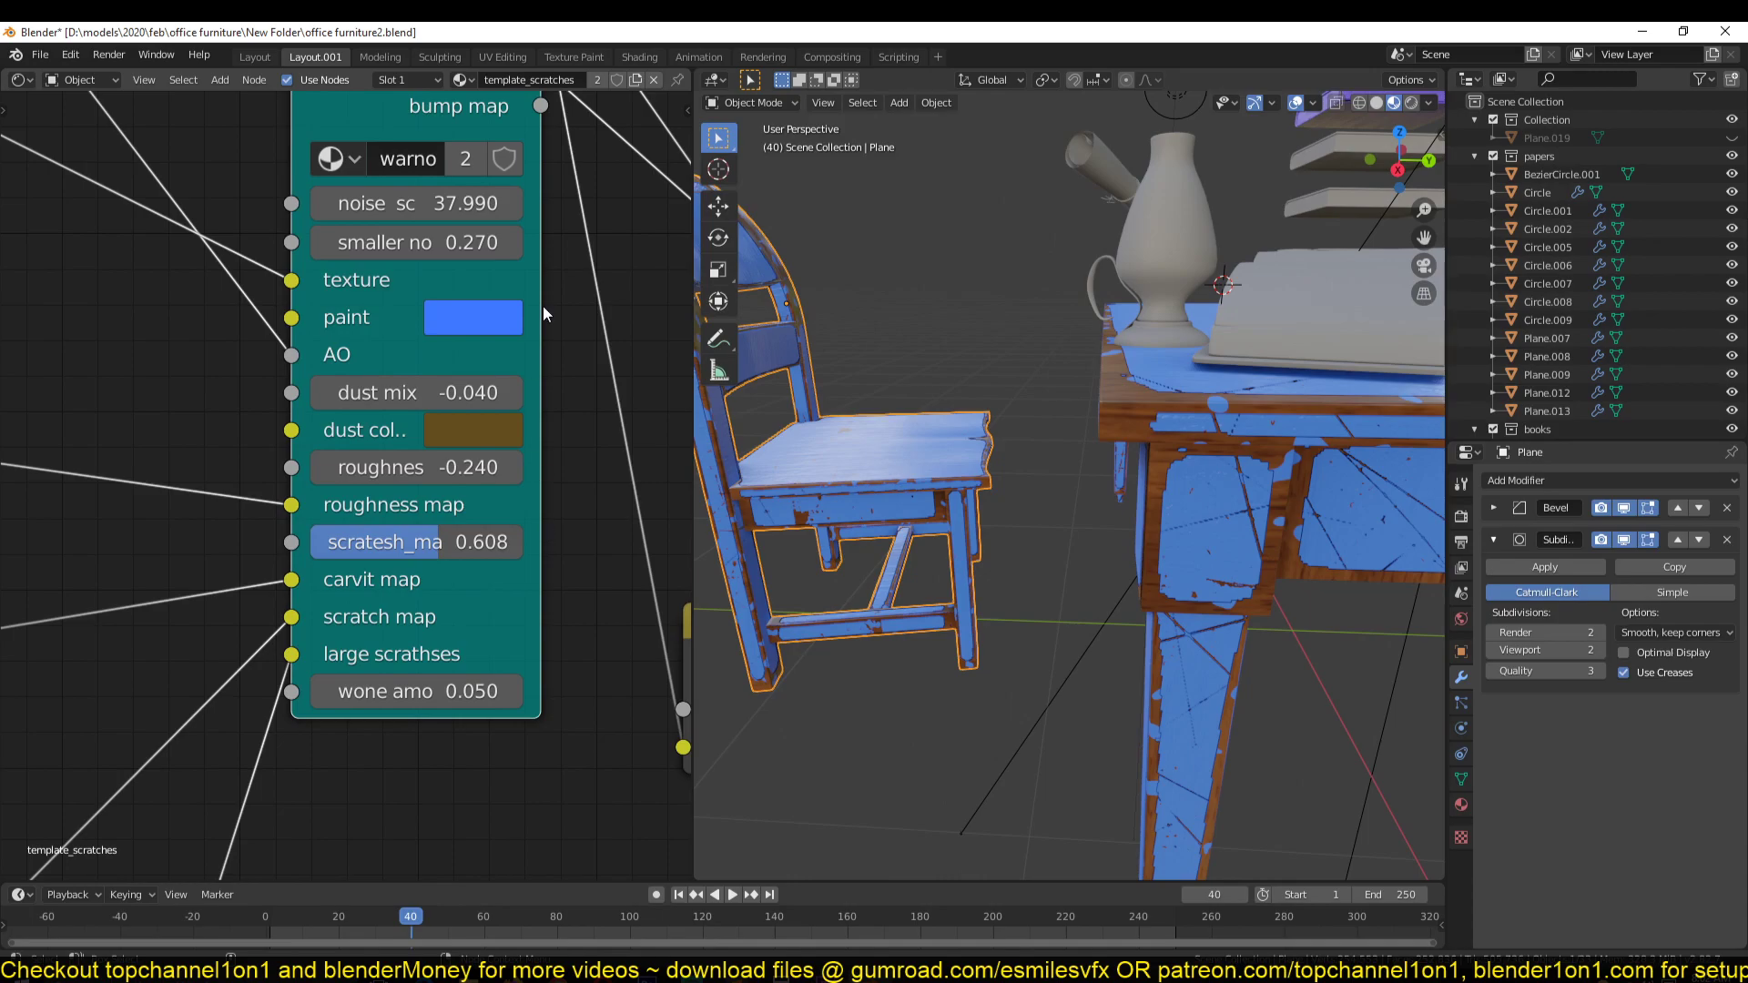
Step: Set the warn node group's paint color to near-white and view the chair and table up close
click(488, 318)
click(577, 486)
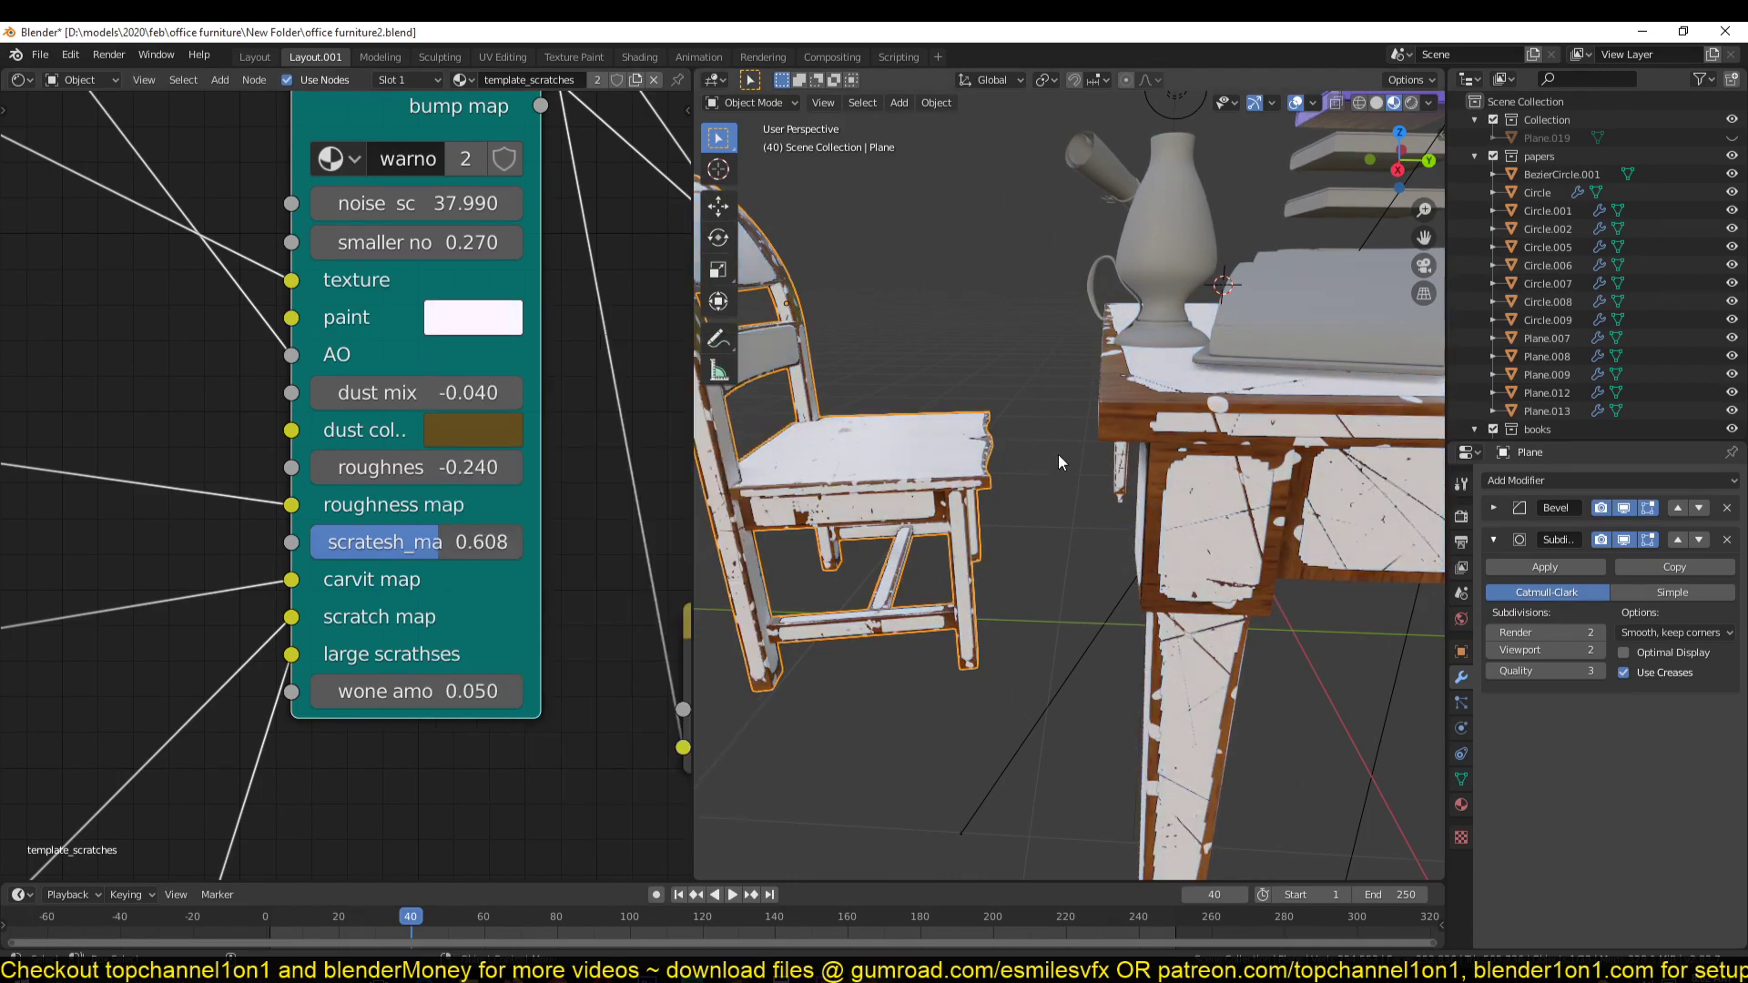
middle_drag(927, 418, 1003, 484)
scroll(992, 500, up, 3)
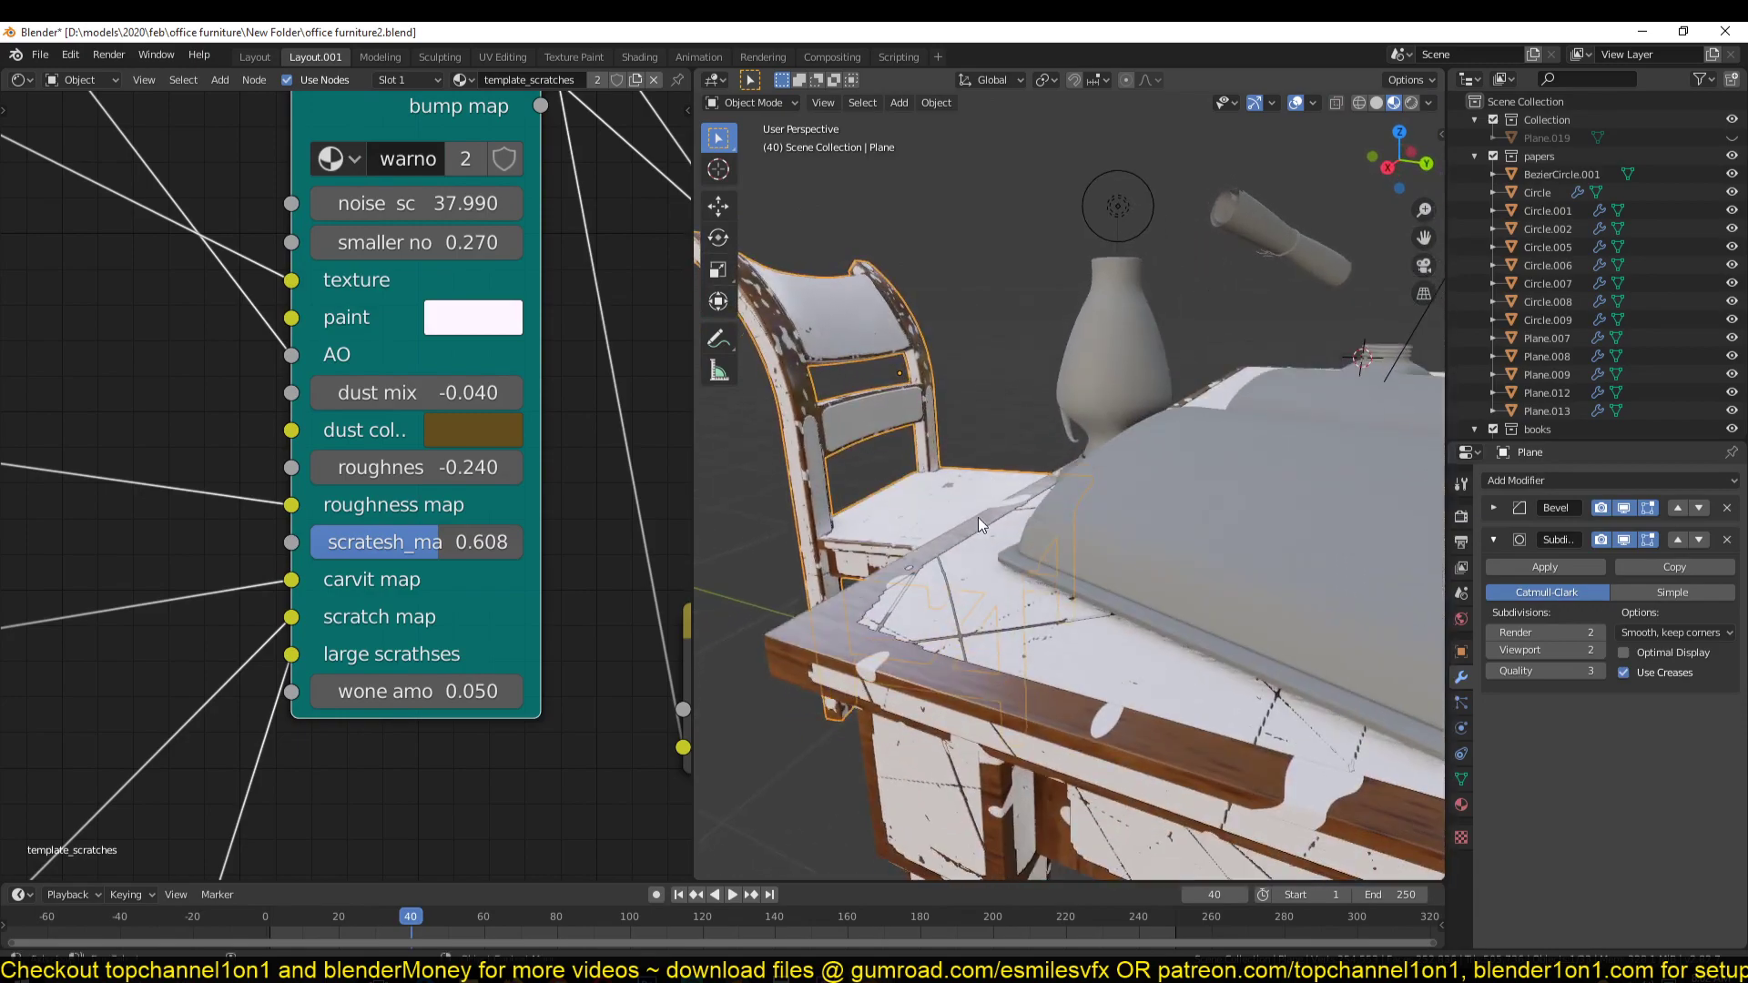
middle_drag(1000, 642, 1174, 662)
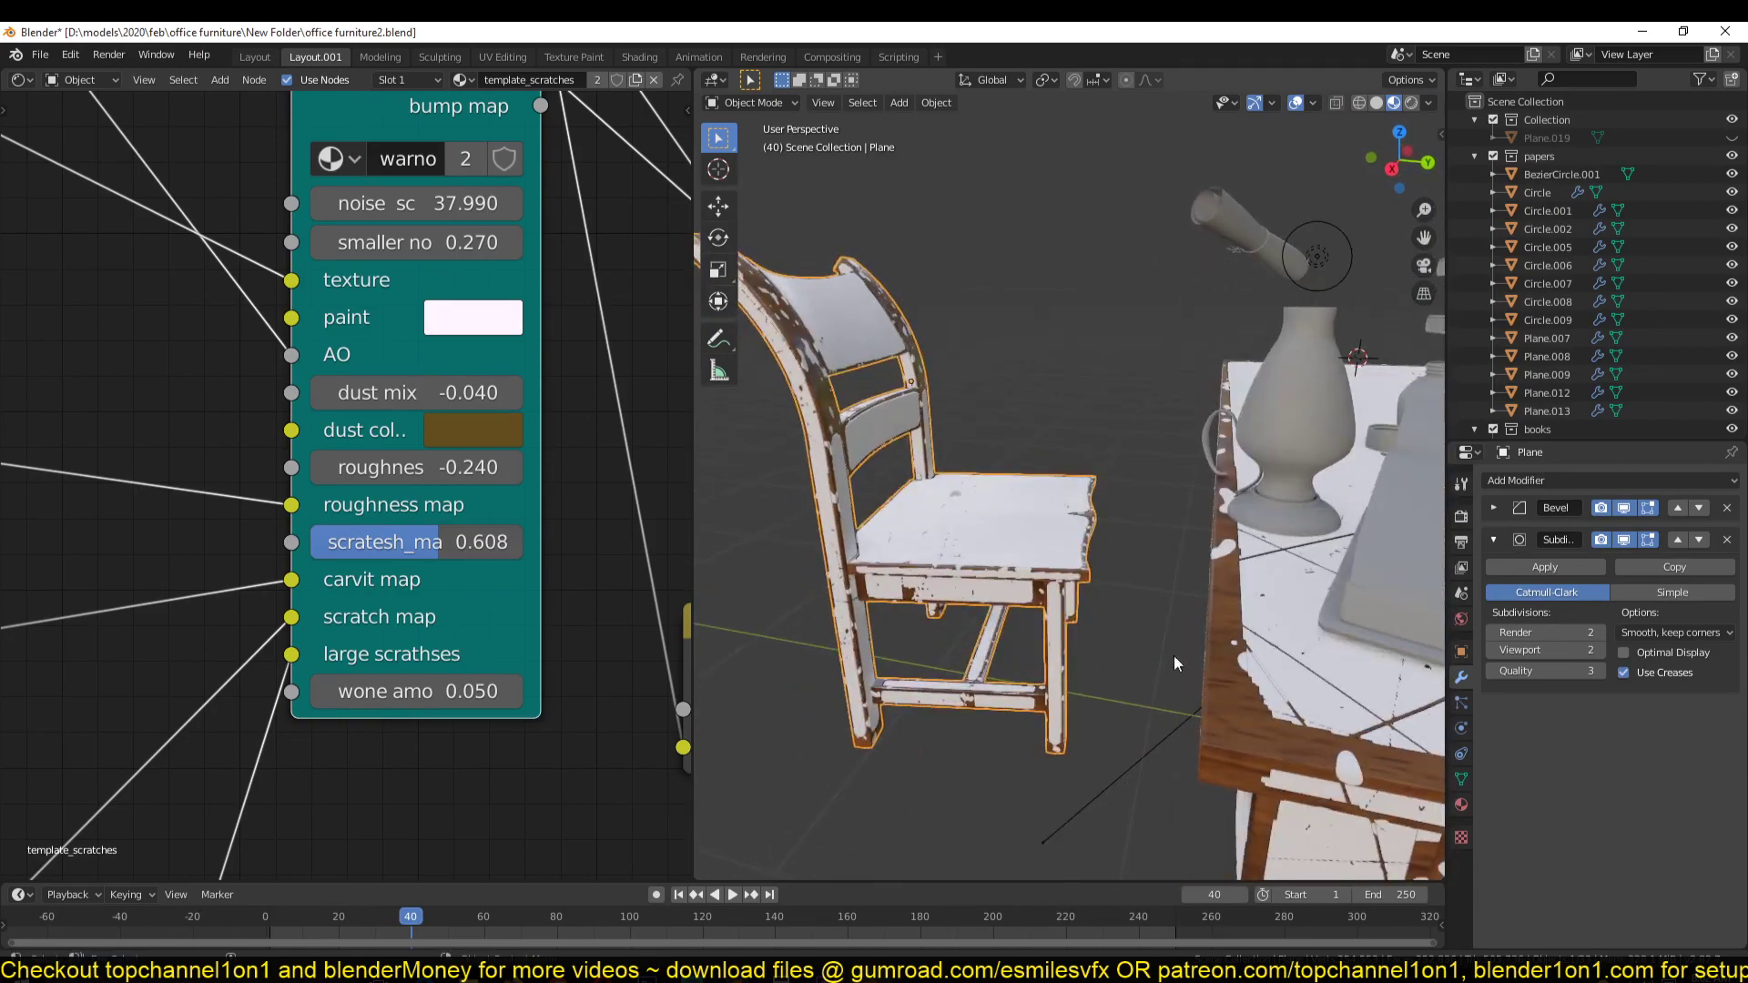
Step: Connect the Wood29_col texture's Color output to the warn group's paint input and inspect the chair
scroll(486, 553, down, 10)
middle_drag(387, 479, 582, 593)
middle_drag(378, 528, 507, 520)
scroll(508, 520, up, 2)
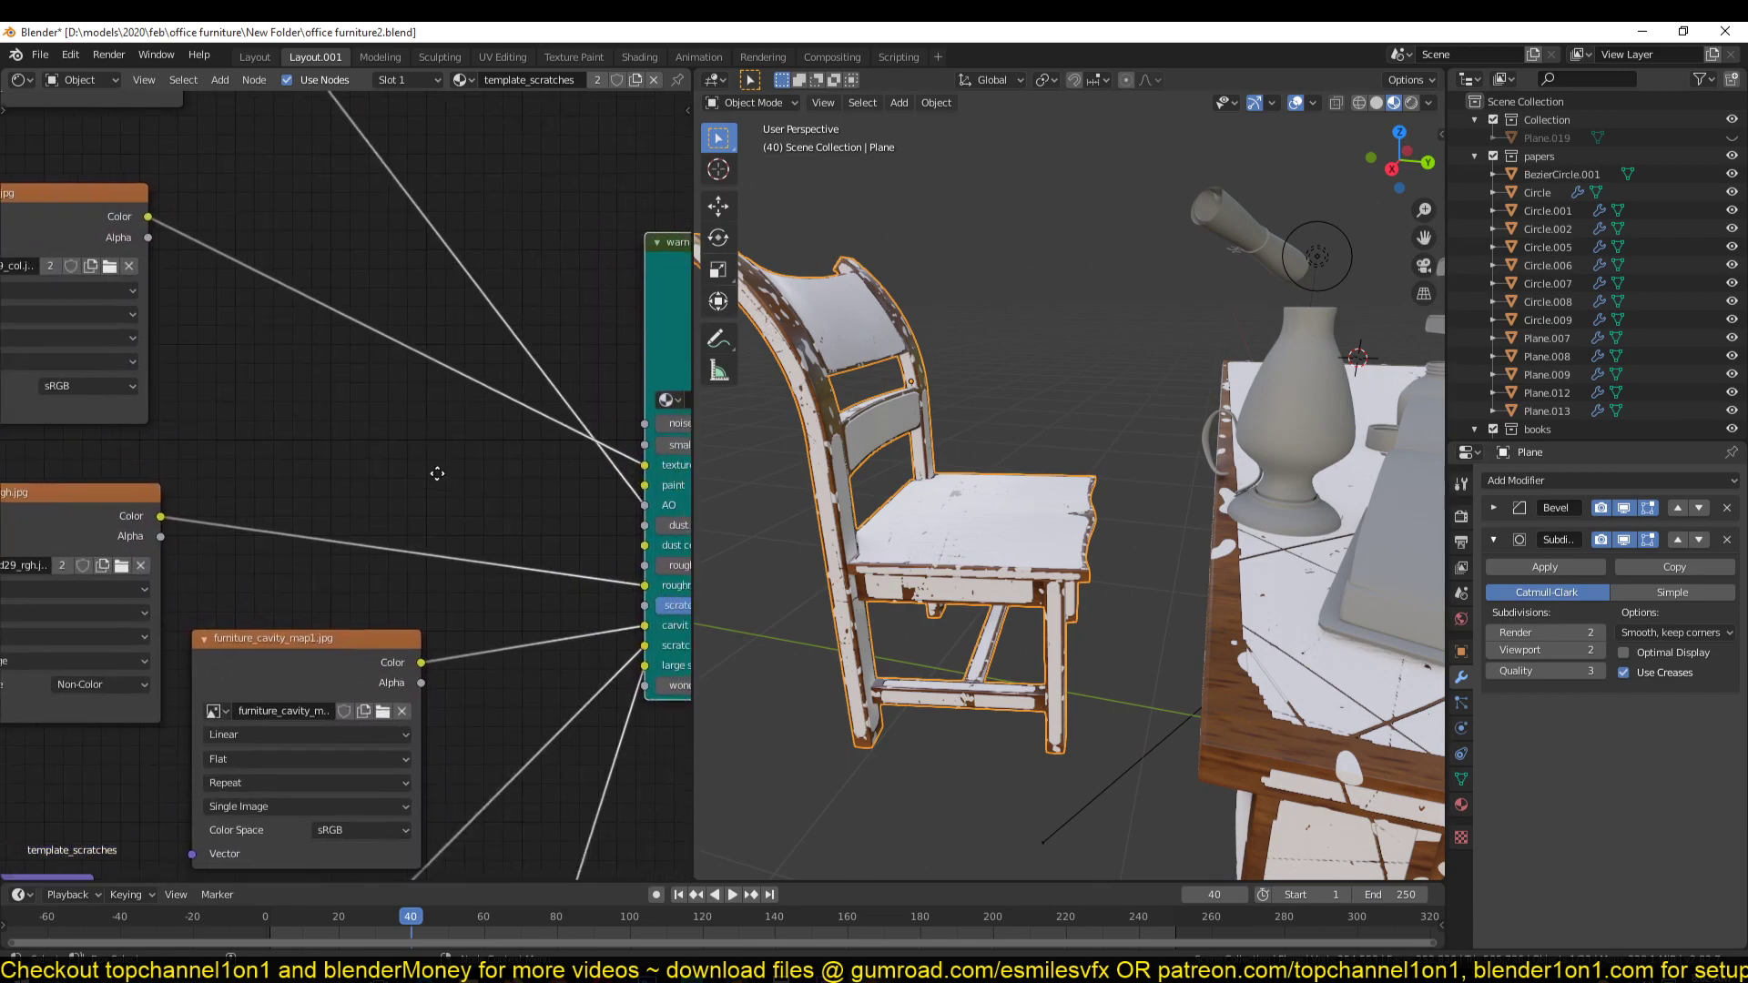
mouse_move(69, 171)
mouse_down()
mouse_move(451, 475)
mouse_move(534, 475)
mouse_move(604, 433)
mouse_up()
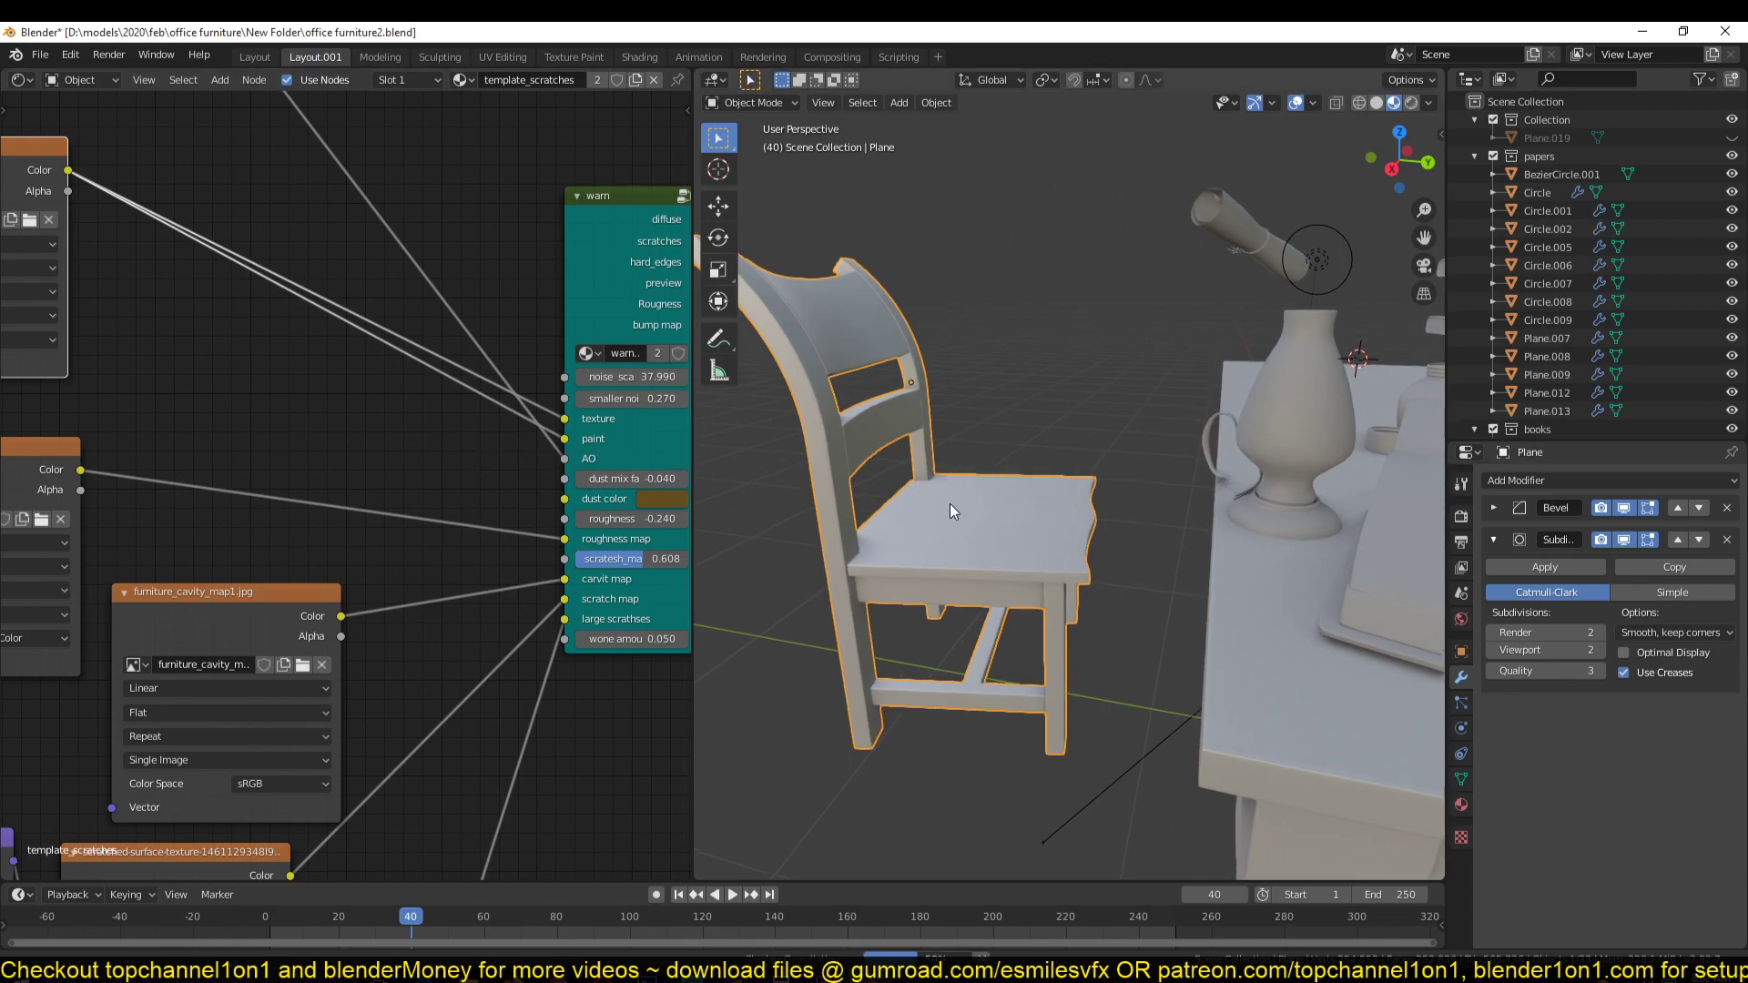
shift+middle_drag(948, 504, 942, 492)
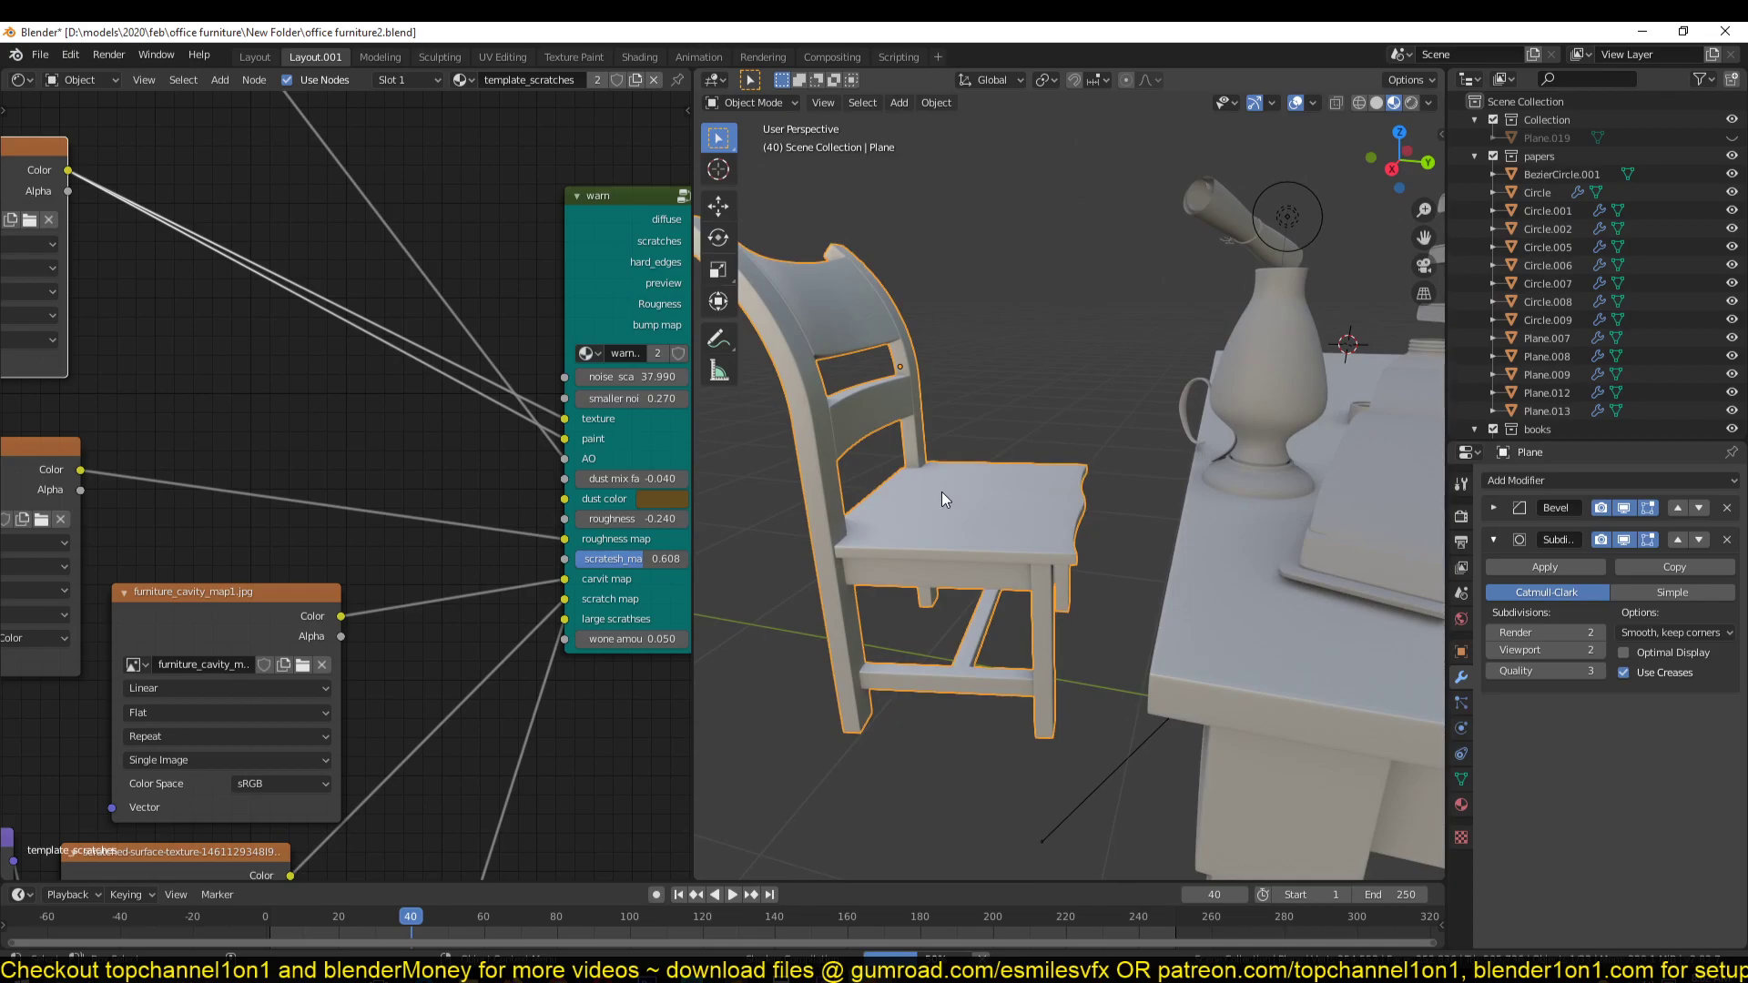
middle_drag(942, 492, 981, 371)
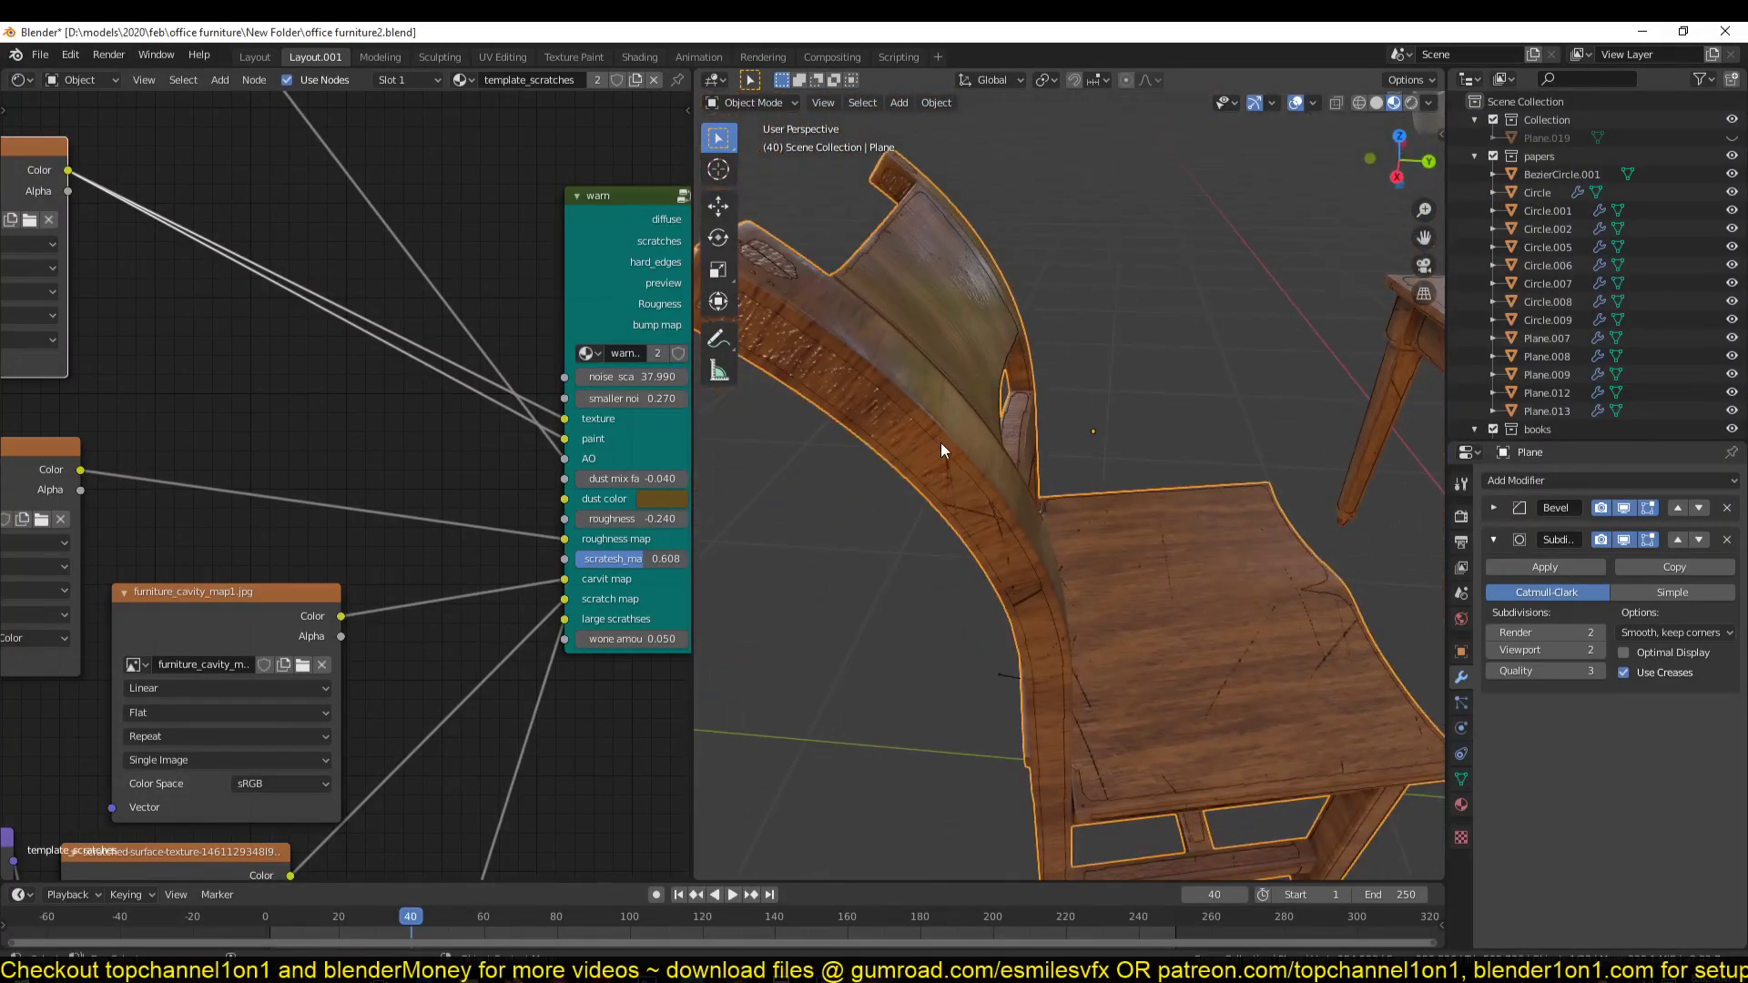
Step: Add an RGB Curves node on the link between the wood color texture and the warn group's paint input
key(shift+a)
mouse_move(451, 528)
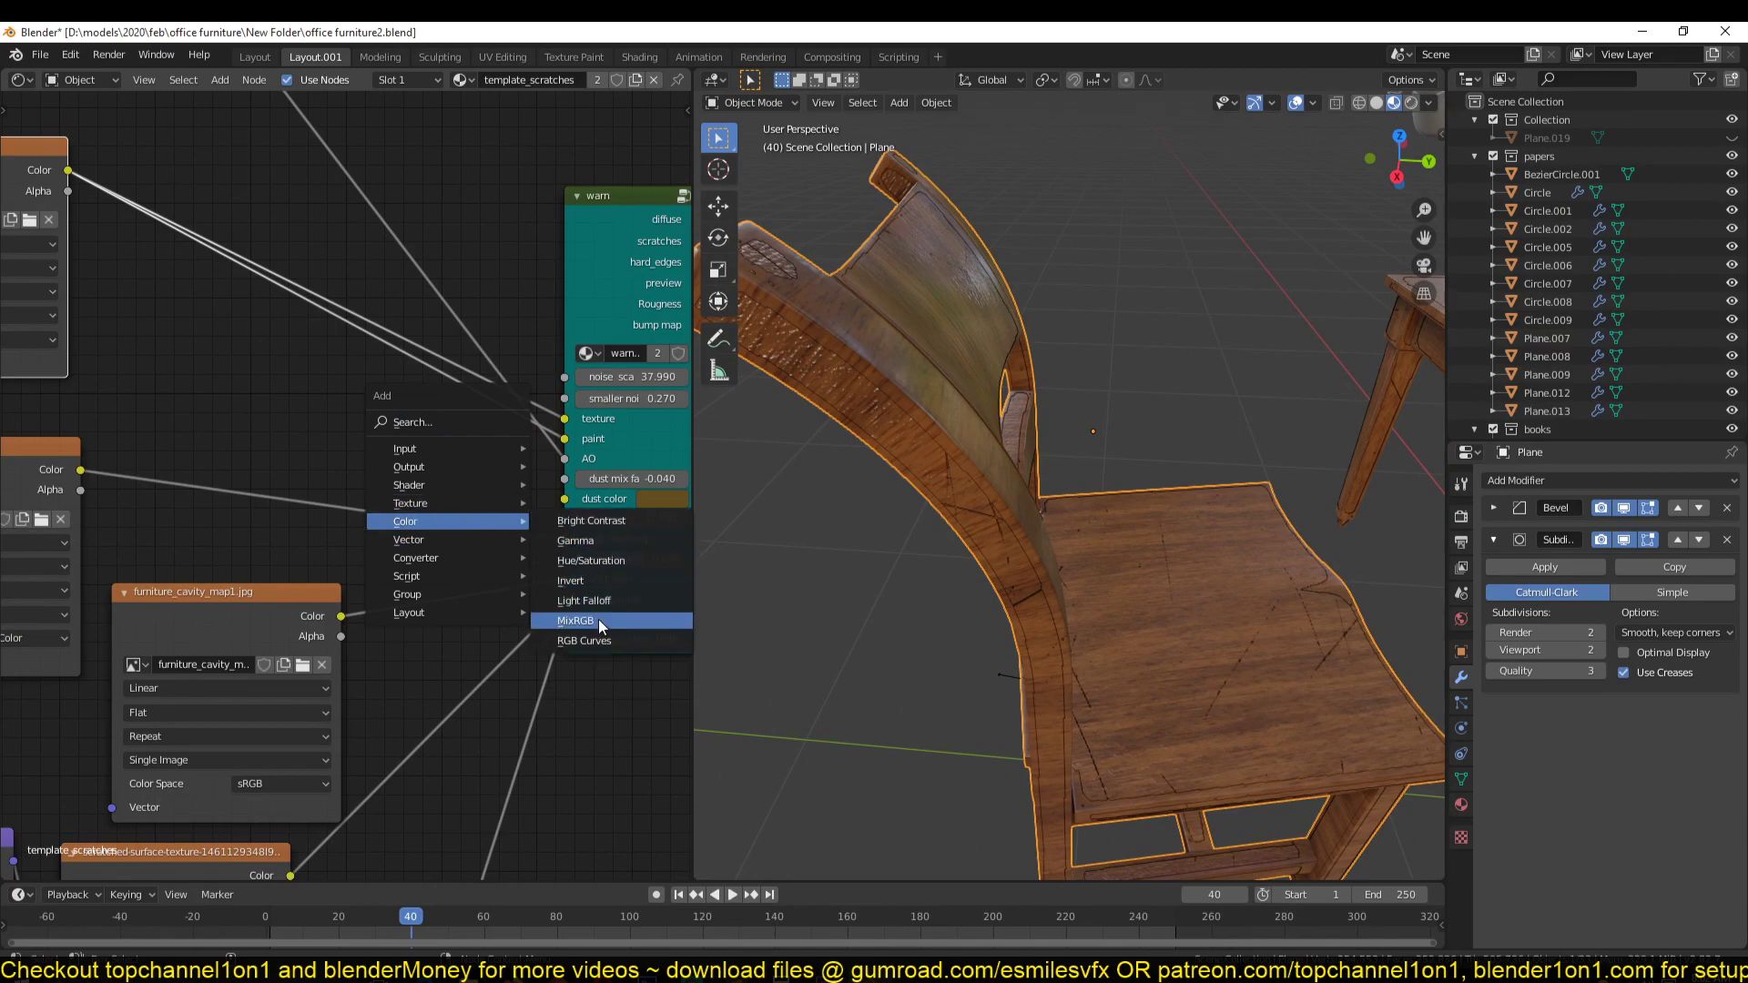
click(601, 643)
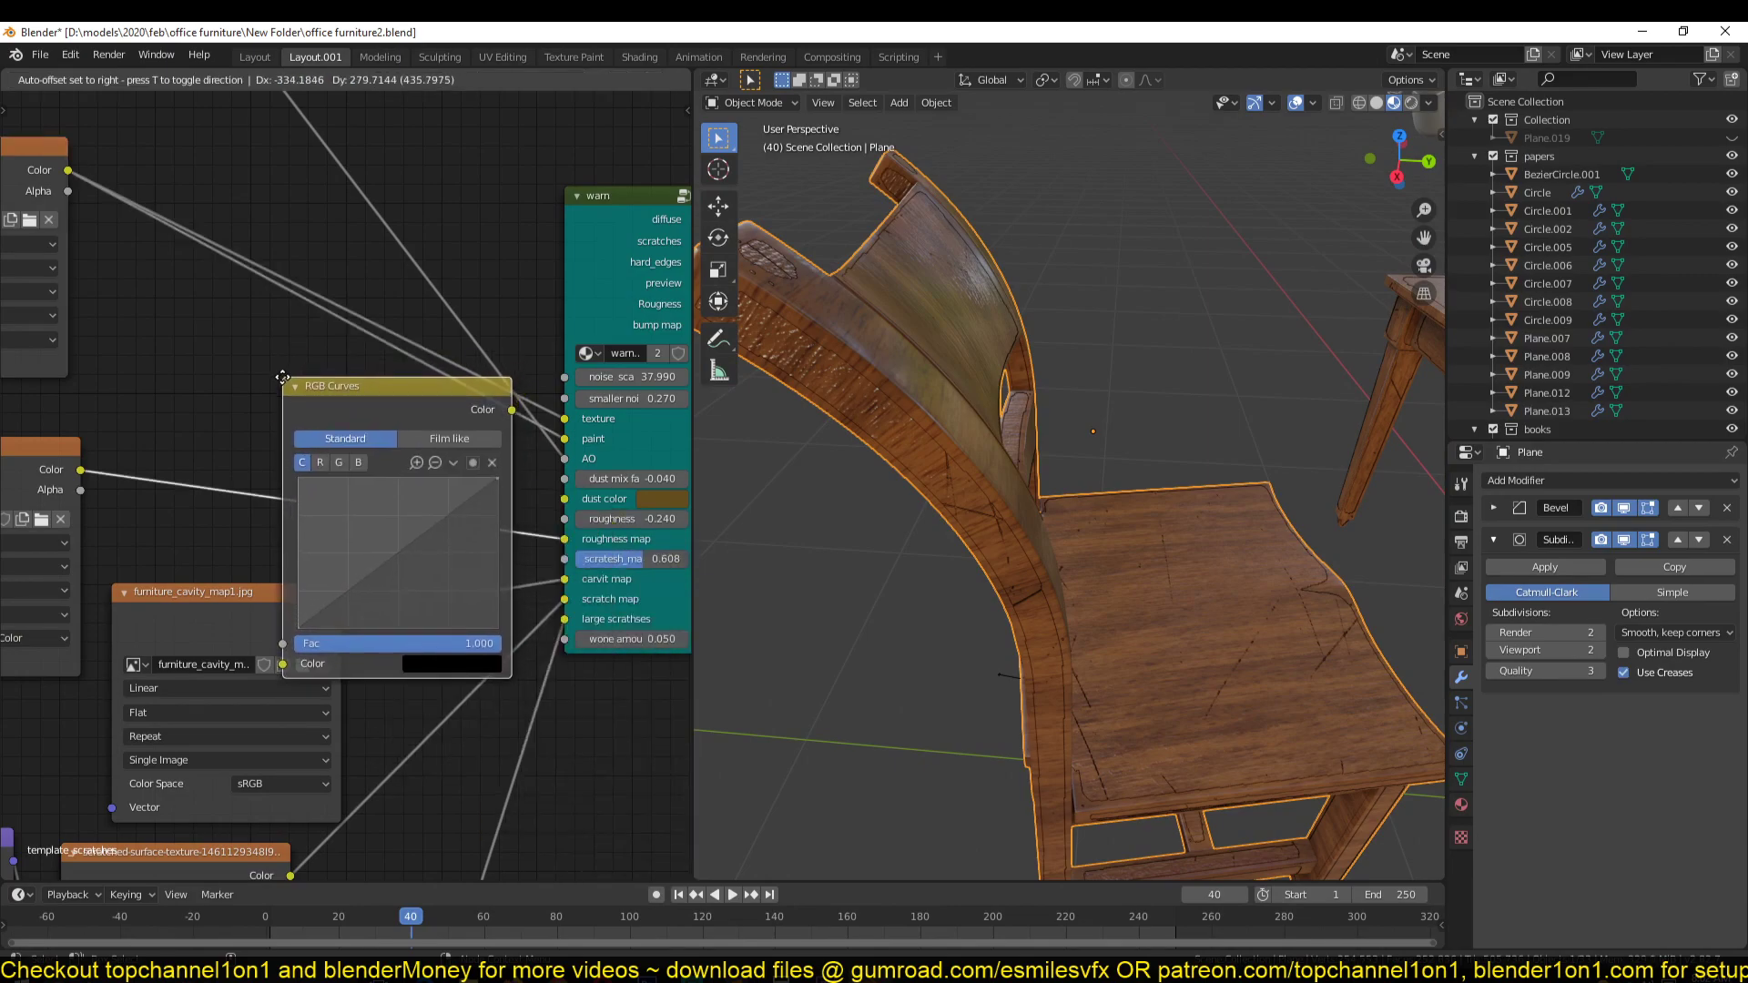
click(262, 370)
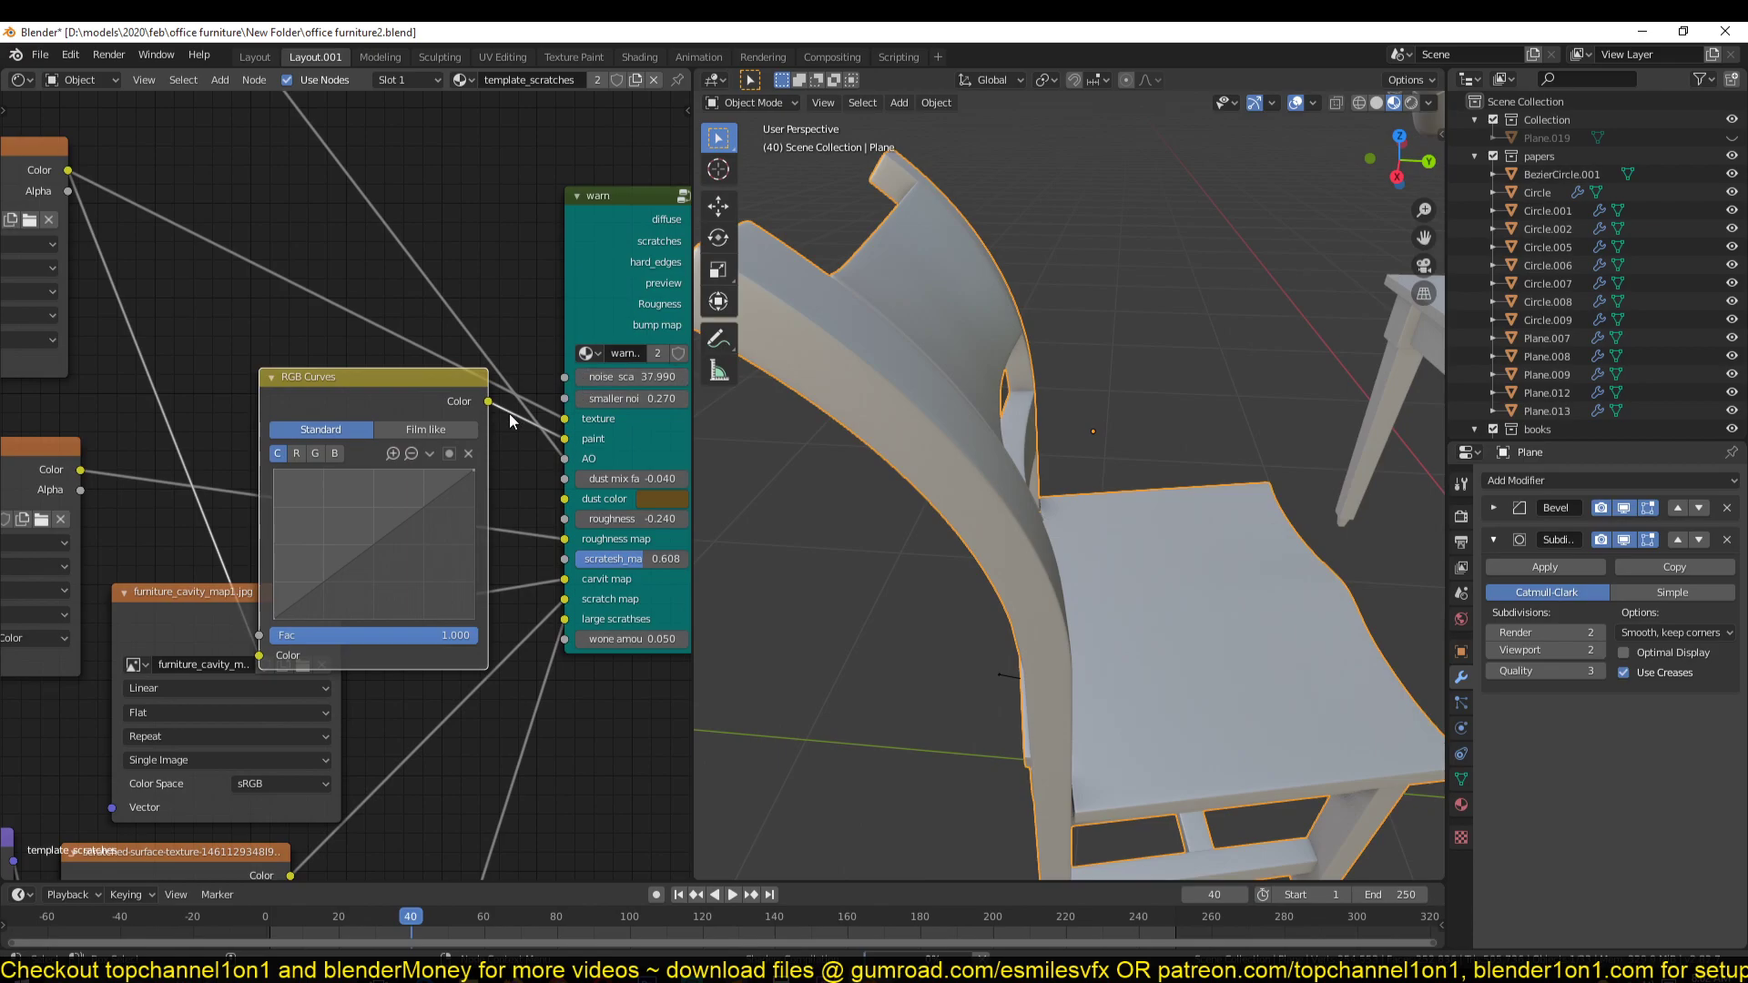
click(626, 260)
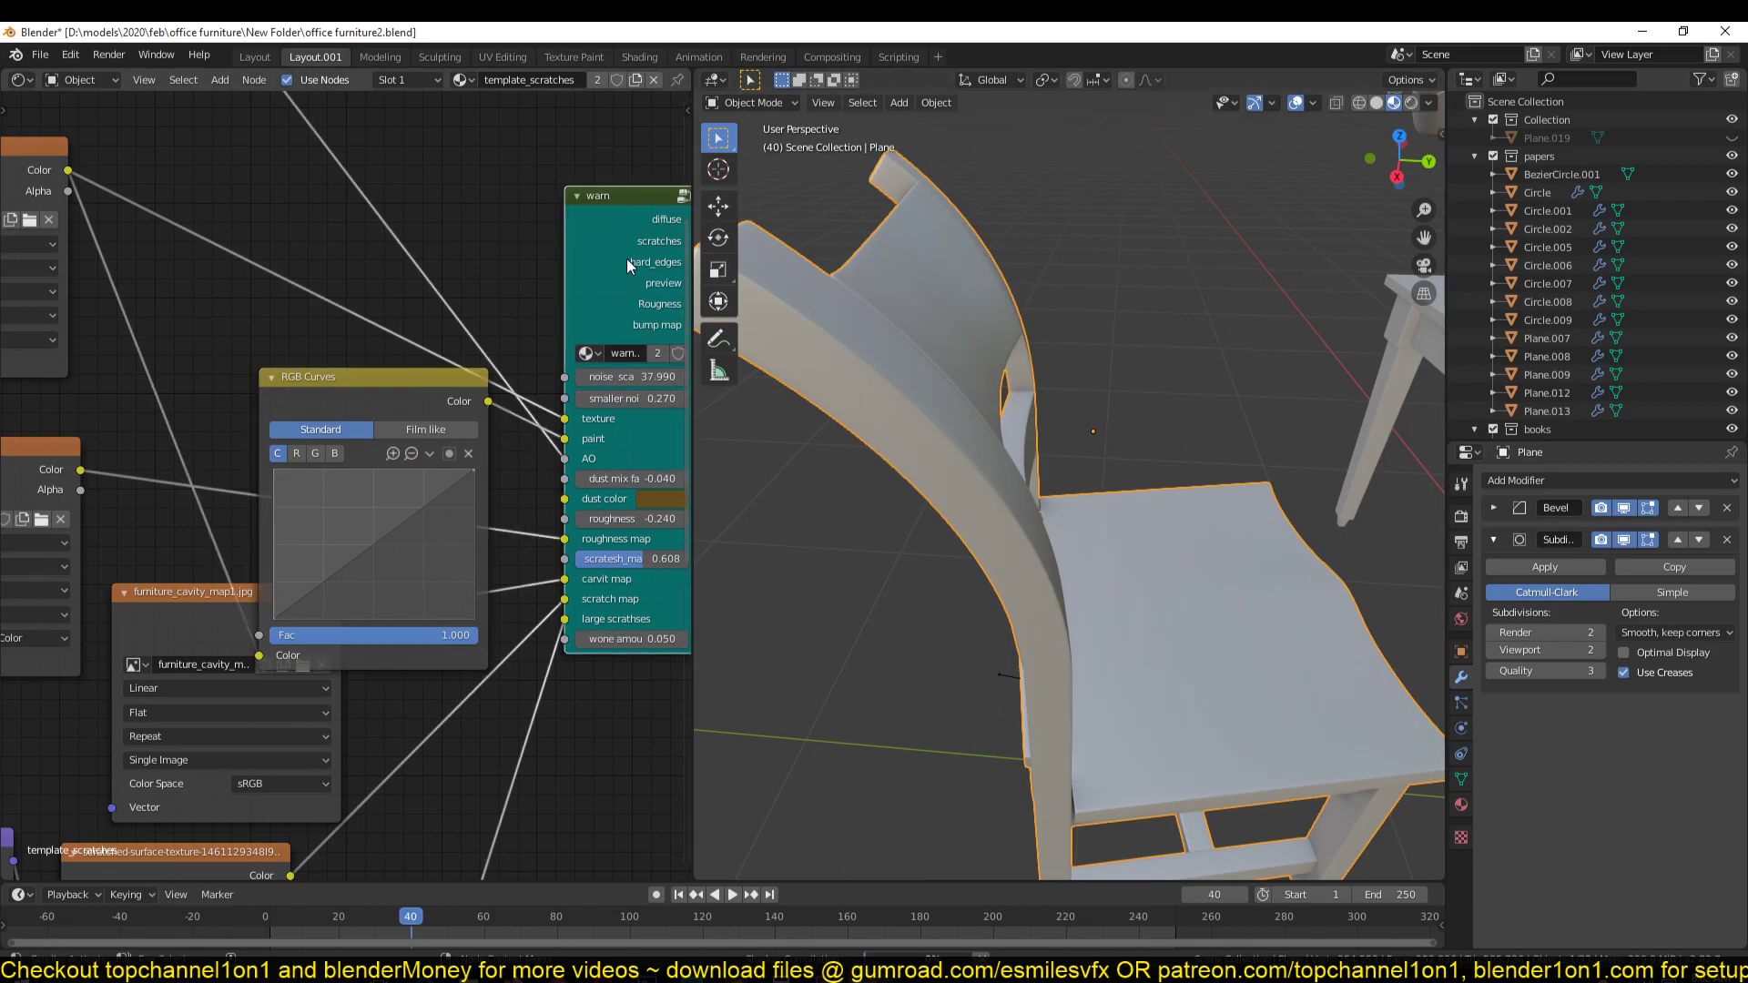
middle_drag(626, 300, 482, 259)
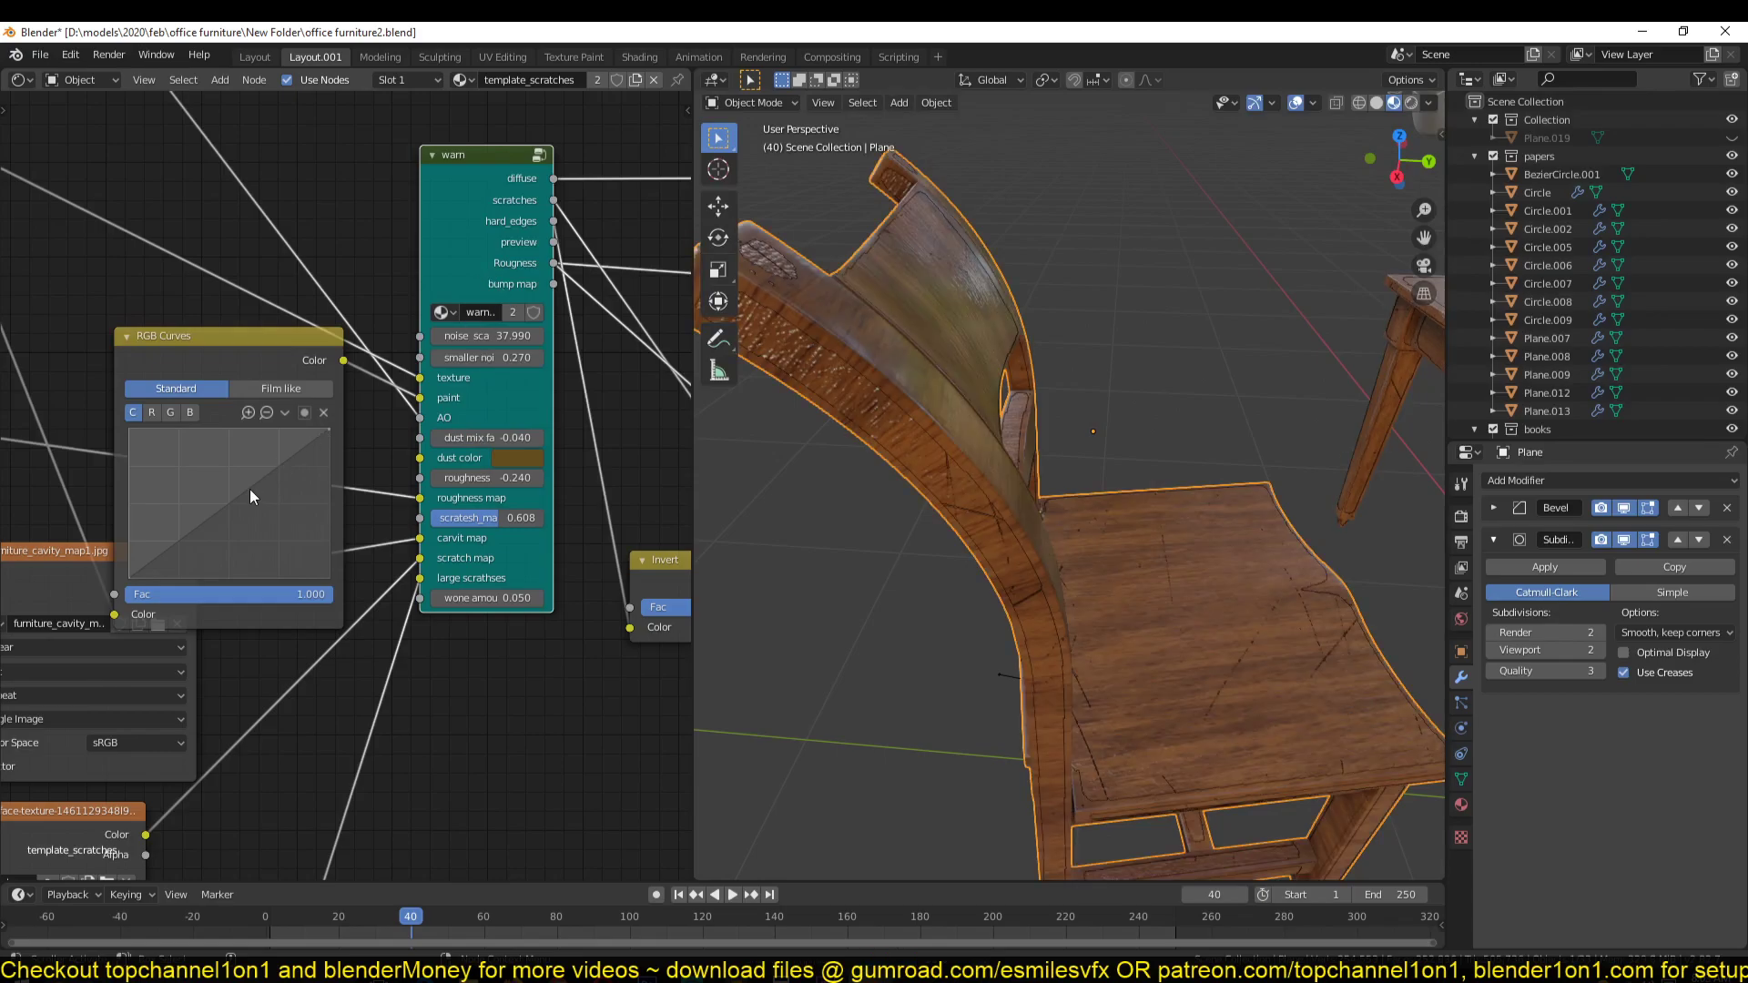
Step: Add a point to the RGB Curves node's curve at about X 0.52, Y 0.74 to brighten the paint on the furniture
drag(249, 488, 234, 467)
scroll(877, 415, down, 7)
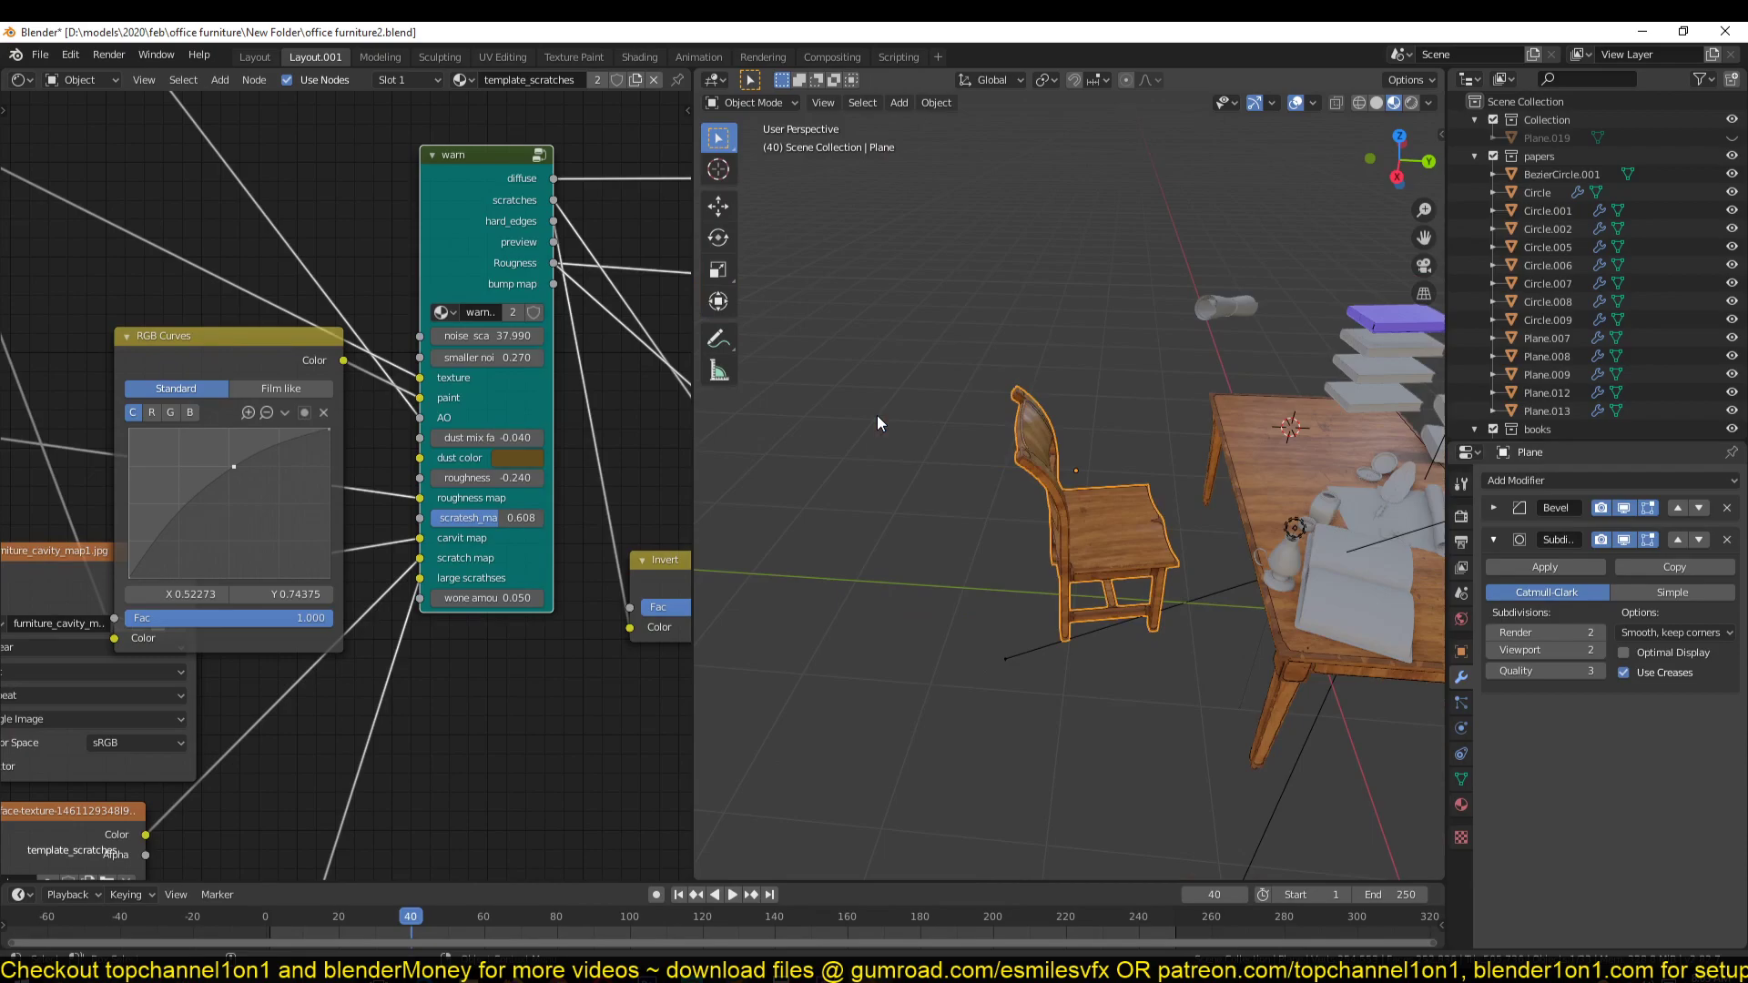
middle_drag(876, 415, 921, 331)
scroll(778, 409, up, 5)
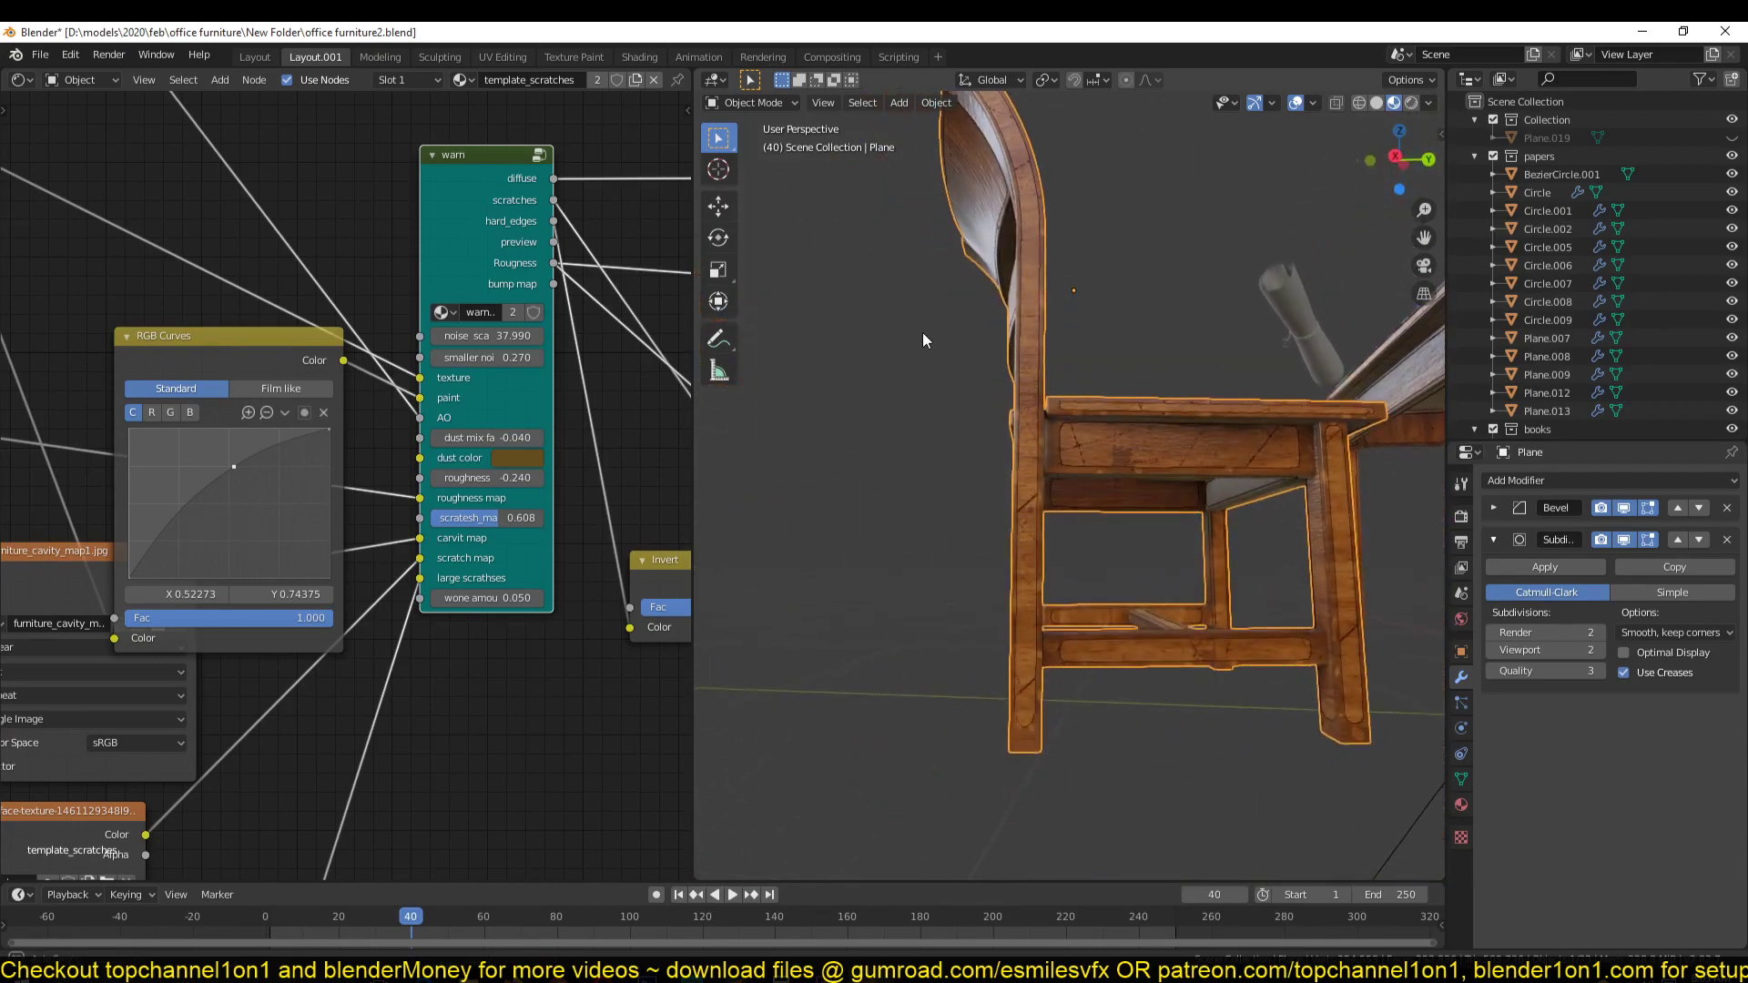
Step: Try a darker paint with the curve point at about X 0.68, Y 0.41, and a near-neutral one at about X 0.54, Y 0.61
drag(235, 466, 265, 517)
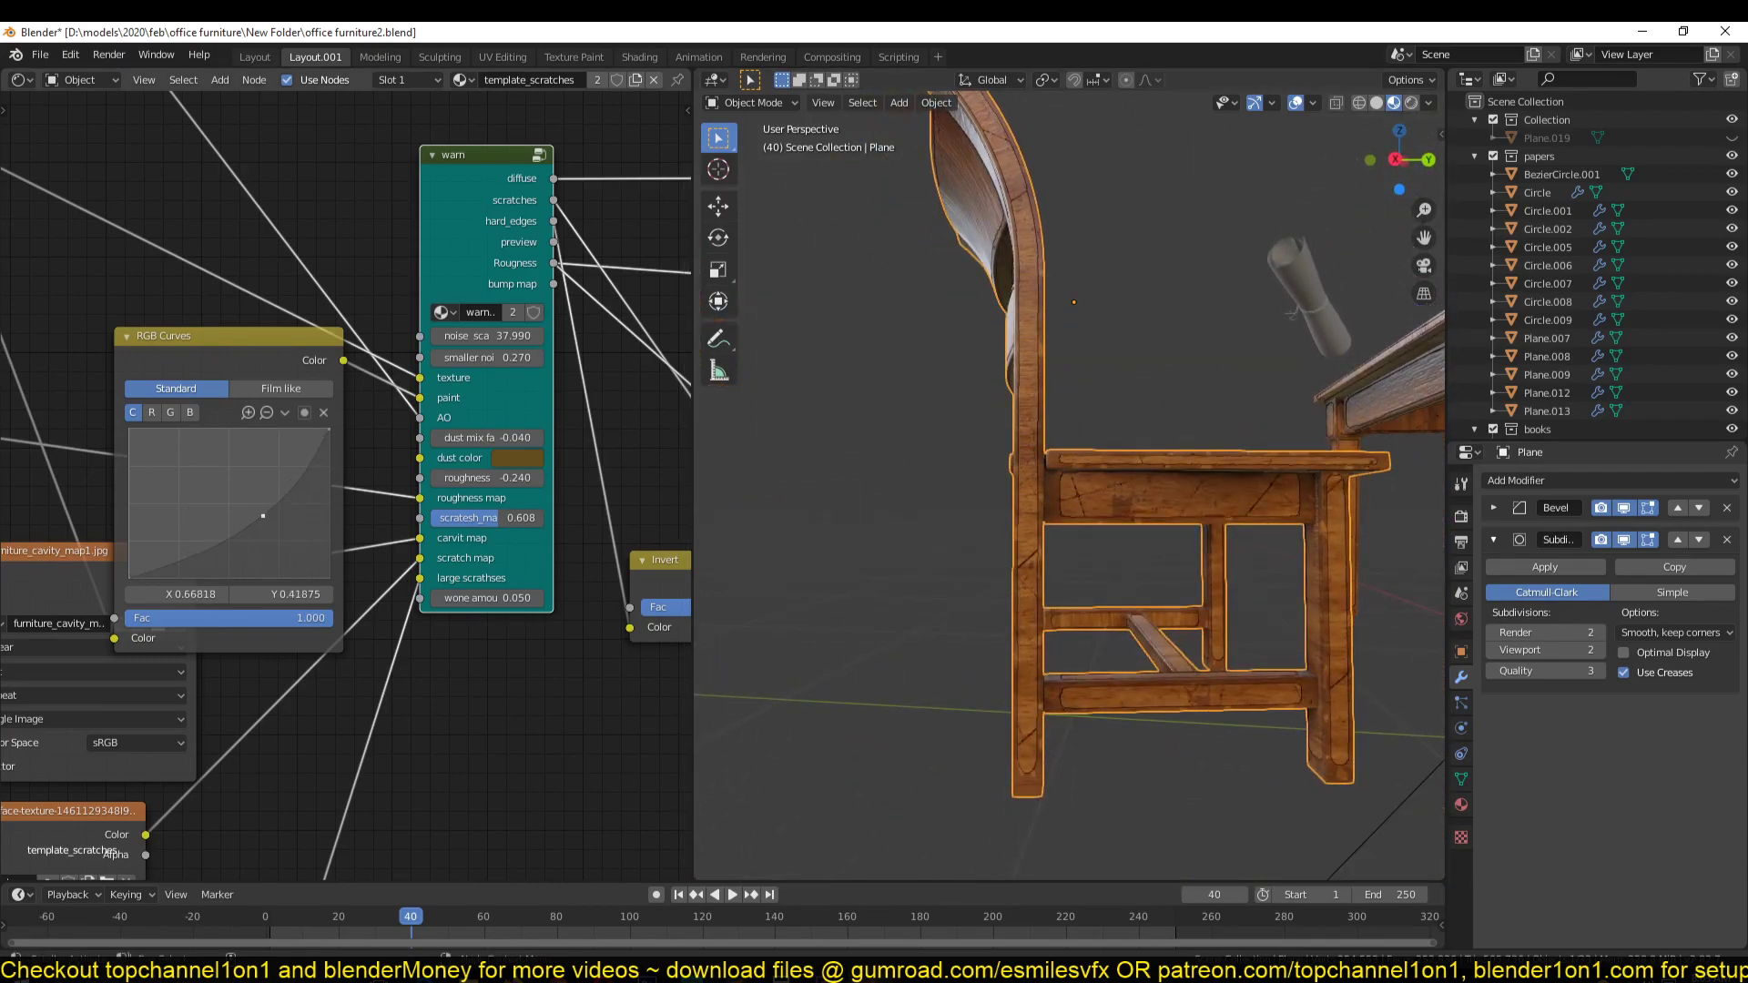
middle_drag(1001, 393, 989, 457)
scroll(855, 463, down, 4)
scroll(988, 457, up, 3)
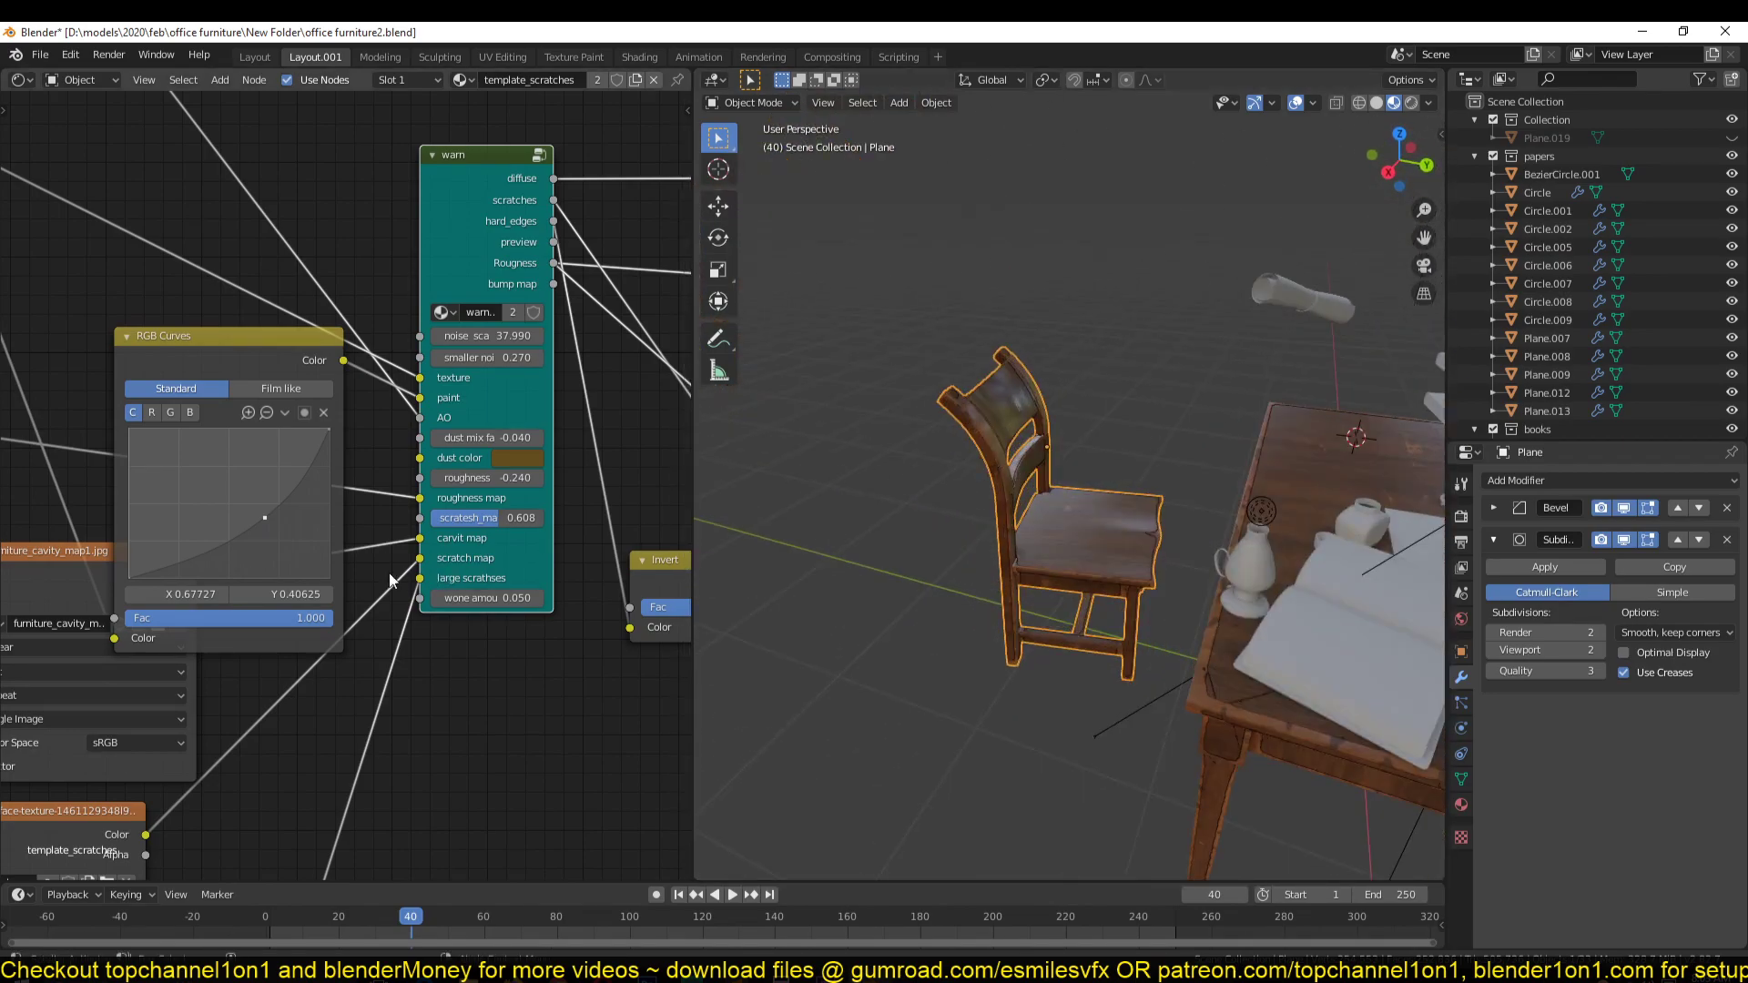
drag(273, 527, 236, 488)
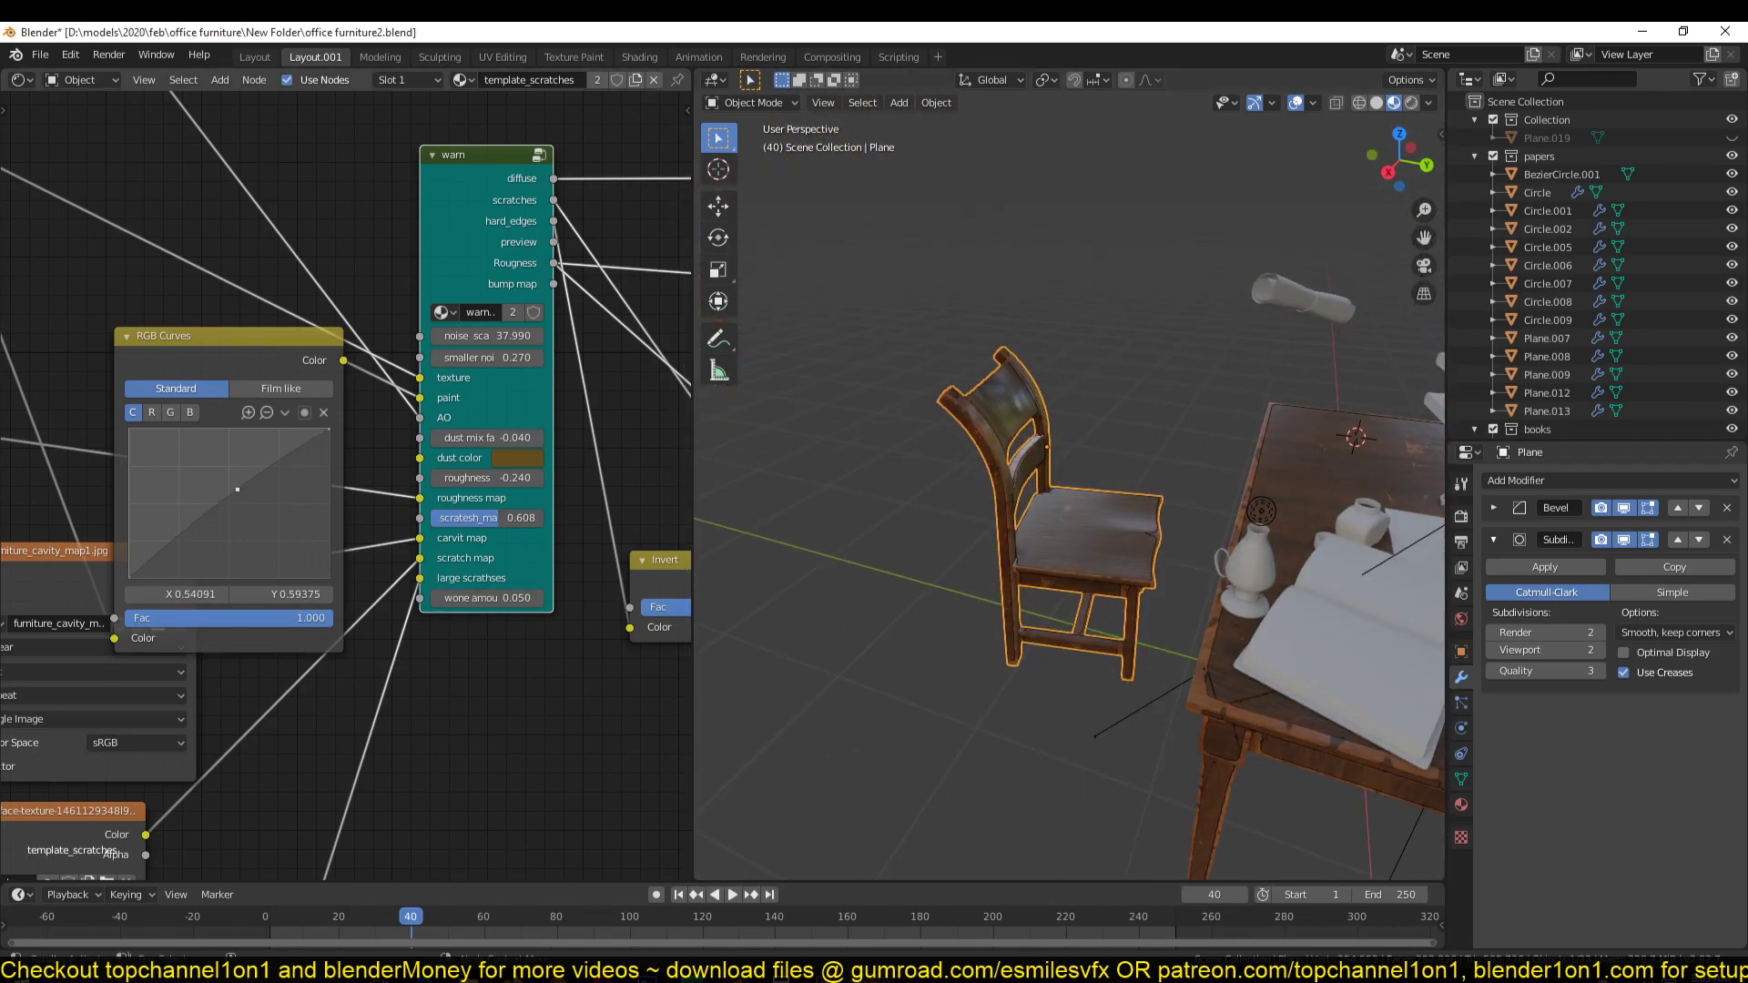
middle_drag(768, 526, 882, 501)
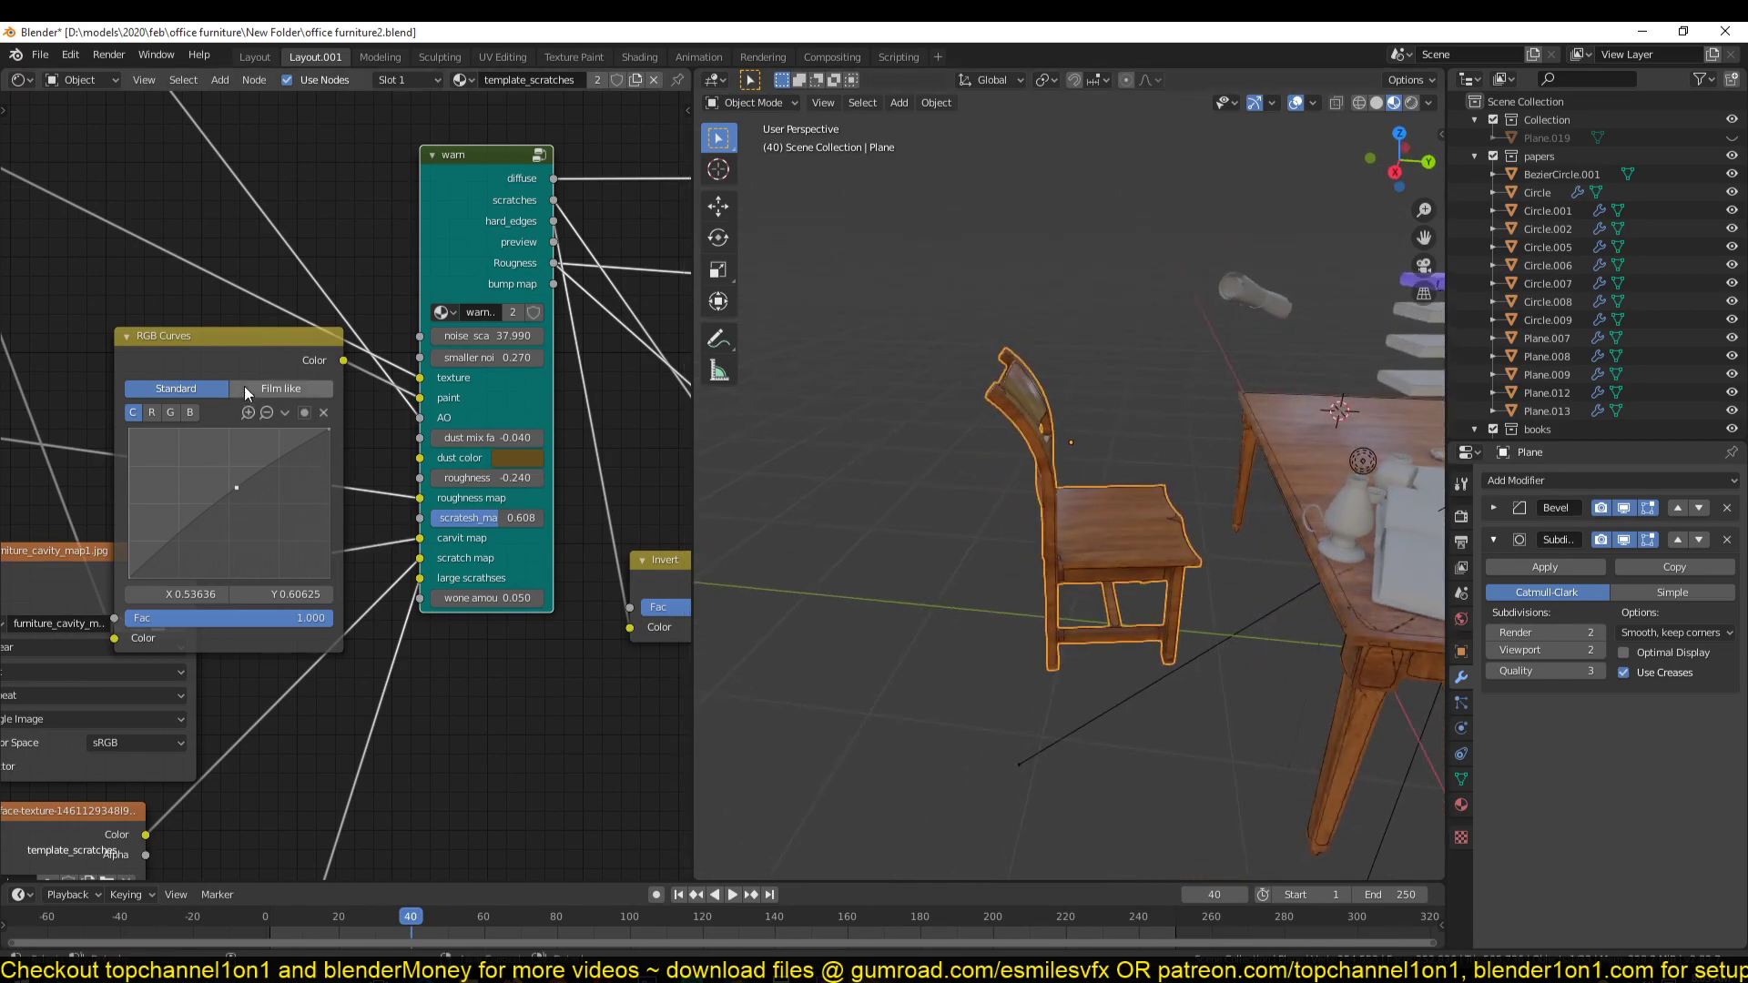
Step: Delete the RGB Curves node and disconnect the wood texture from the warn group's paint input, restoring the plain white paint
drag(257, 353, 550, 701)
key(x)
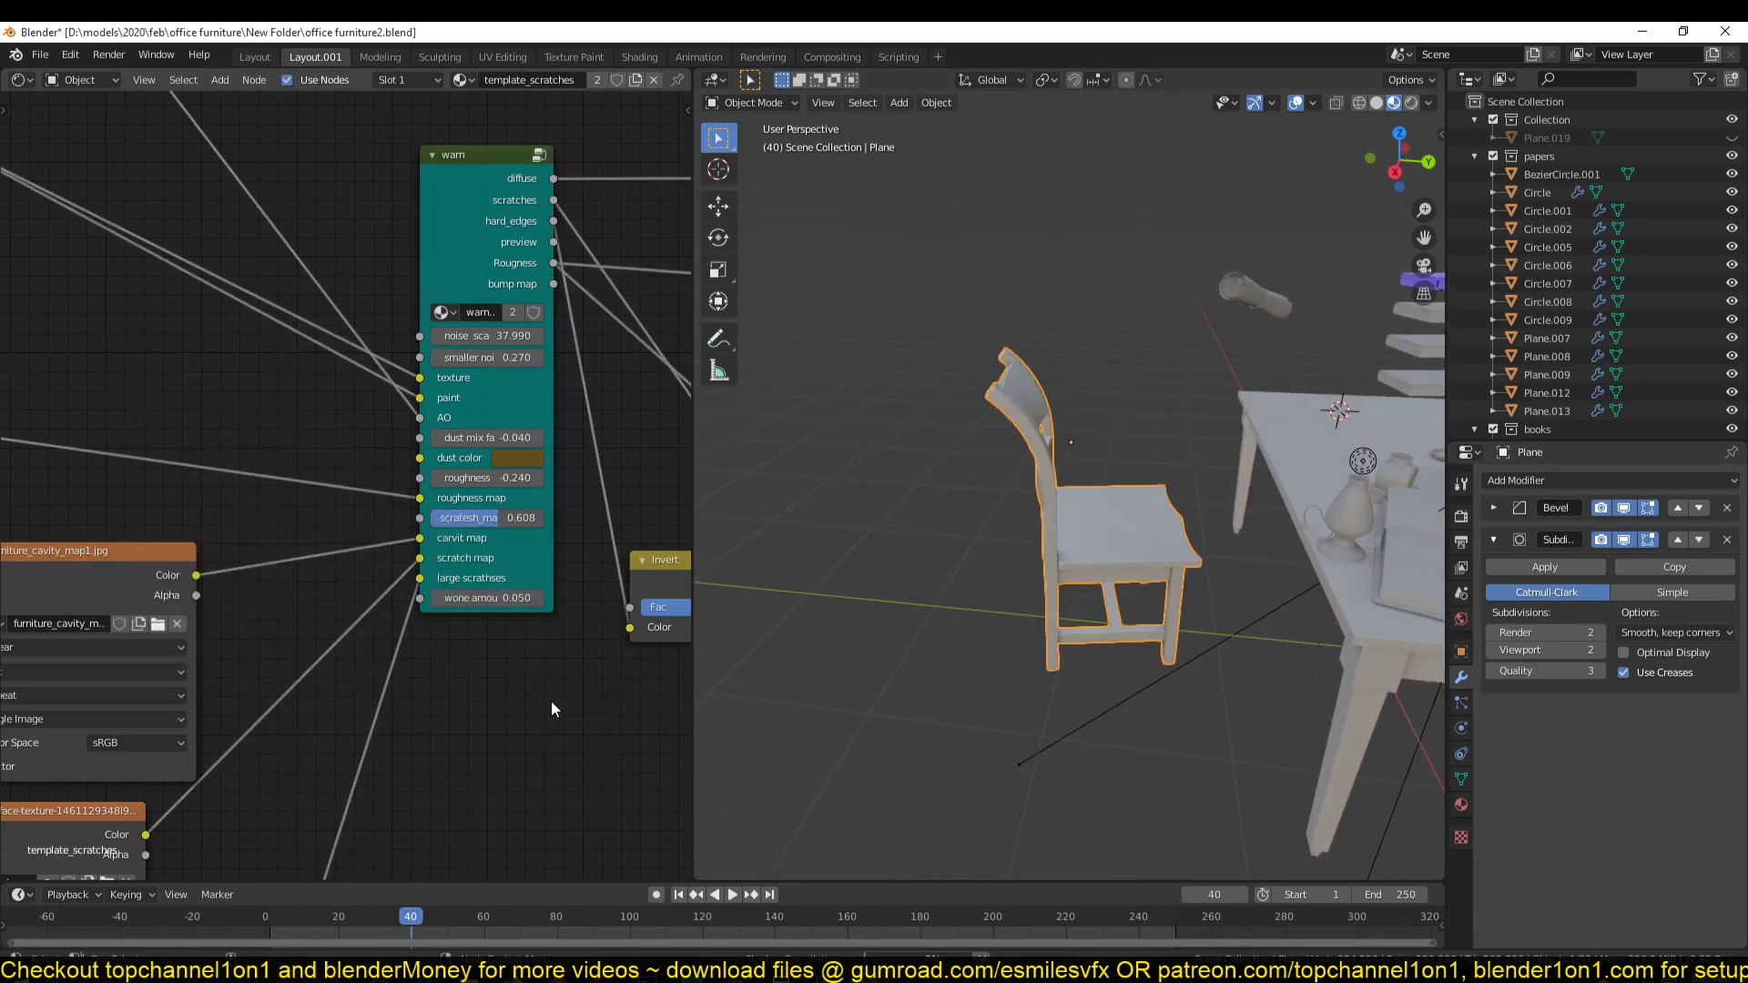
key(Home)
scroll(542, 519, up, 4)
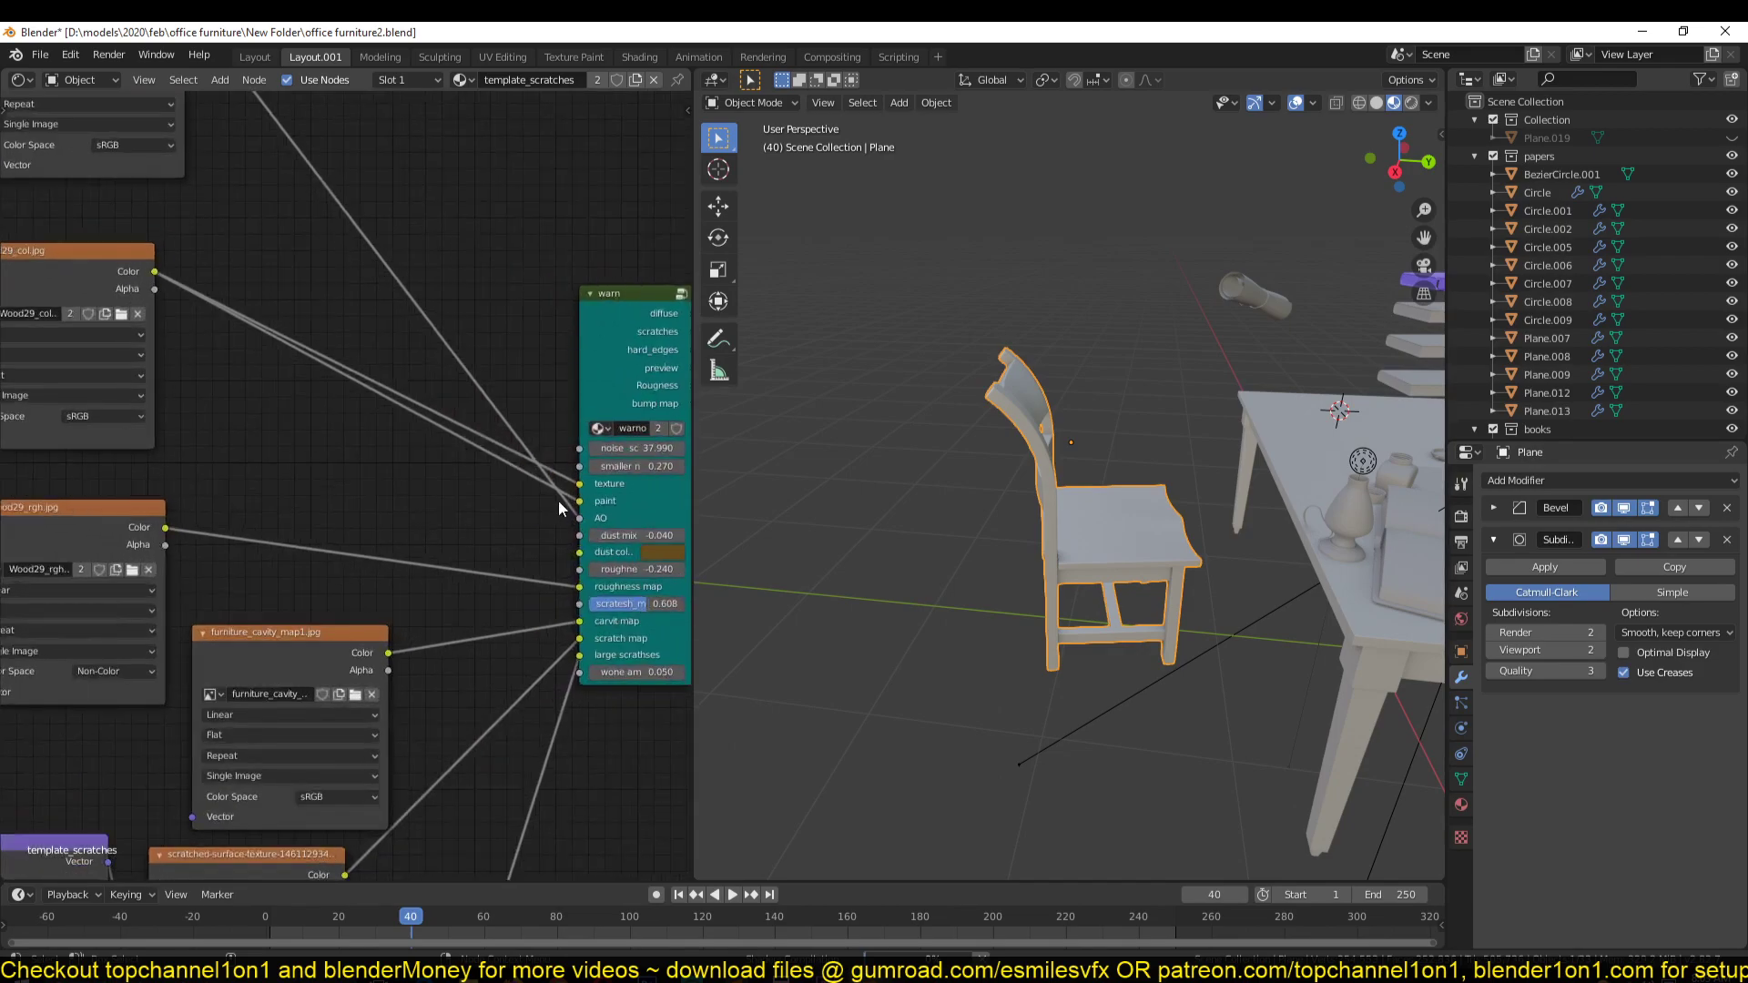
drag(579, 502, 519, 503)
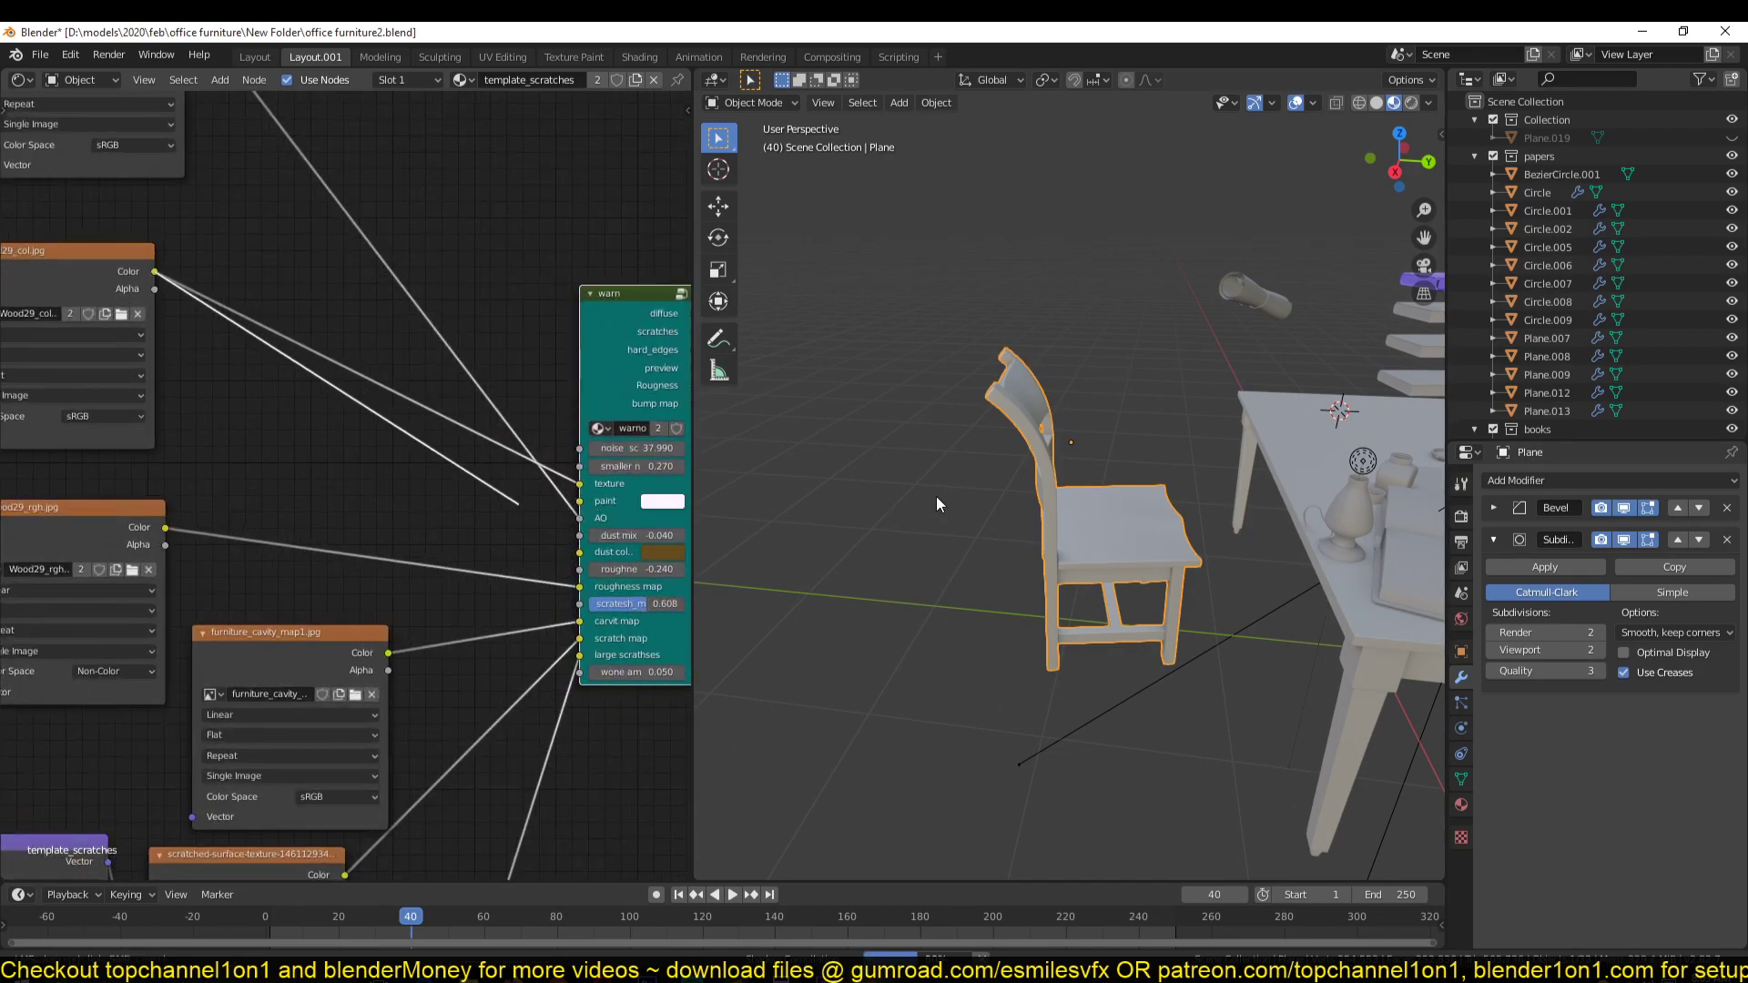
scroll(619, 534, up, 1)
scroll(1069, 492, up, 3)
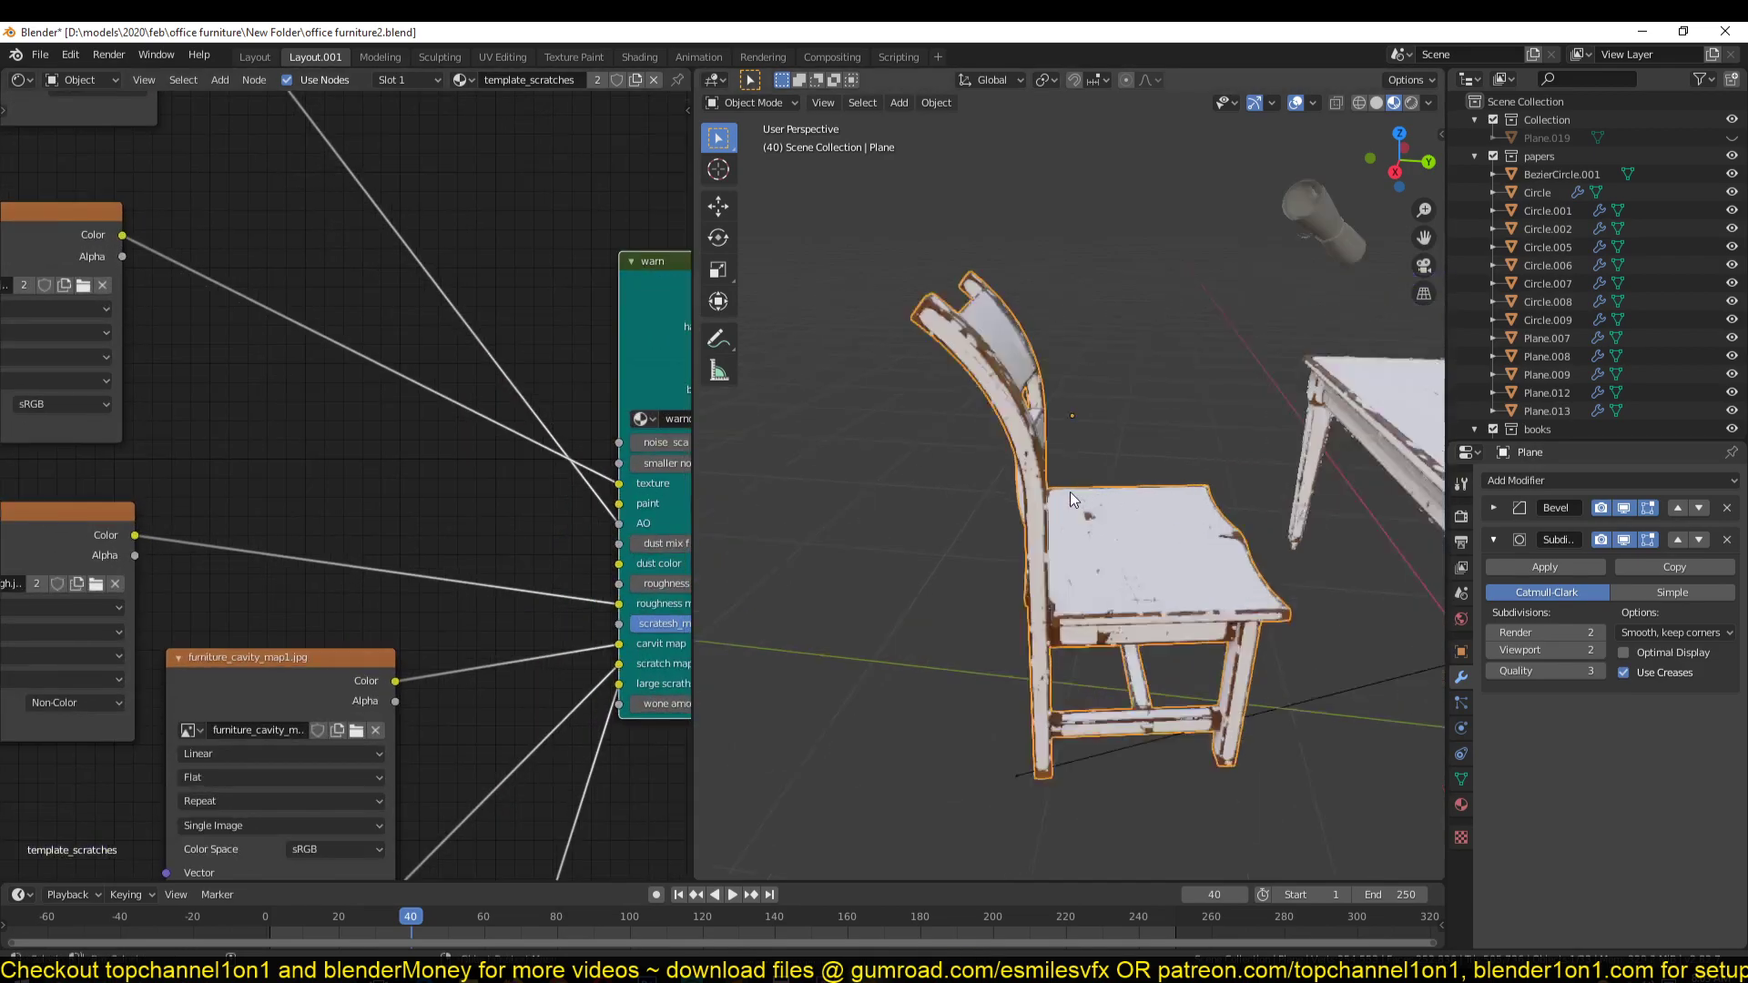
scroll(1075, 487, up, 3)
middle_drag(1120, 446, 737, 593)
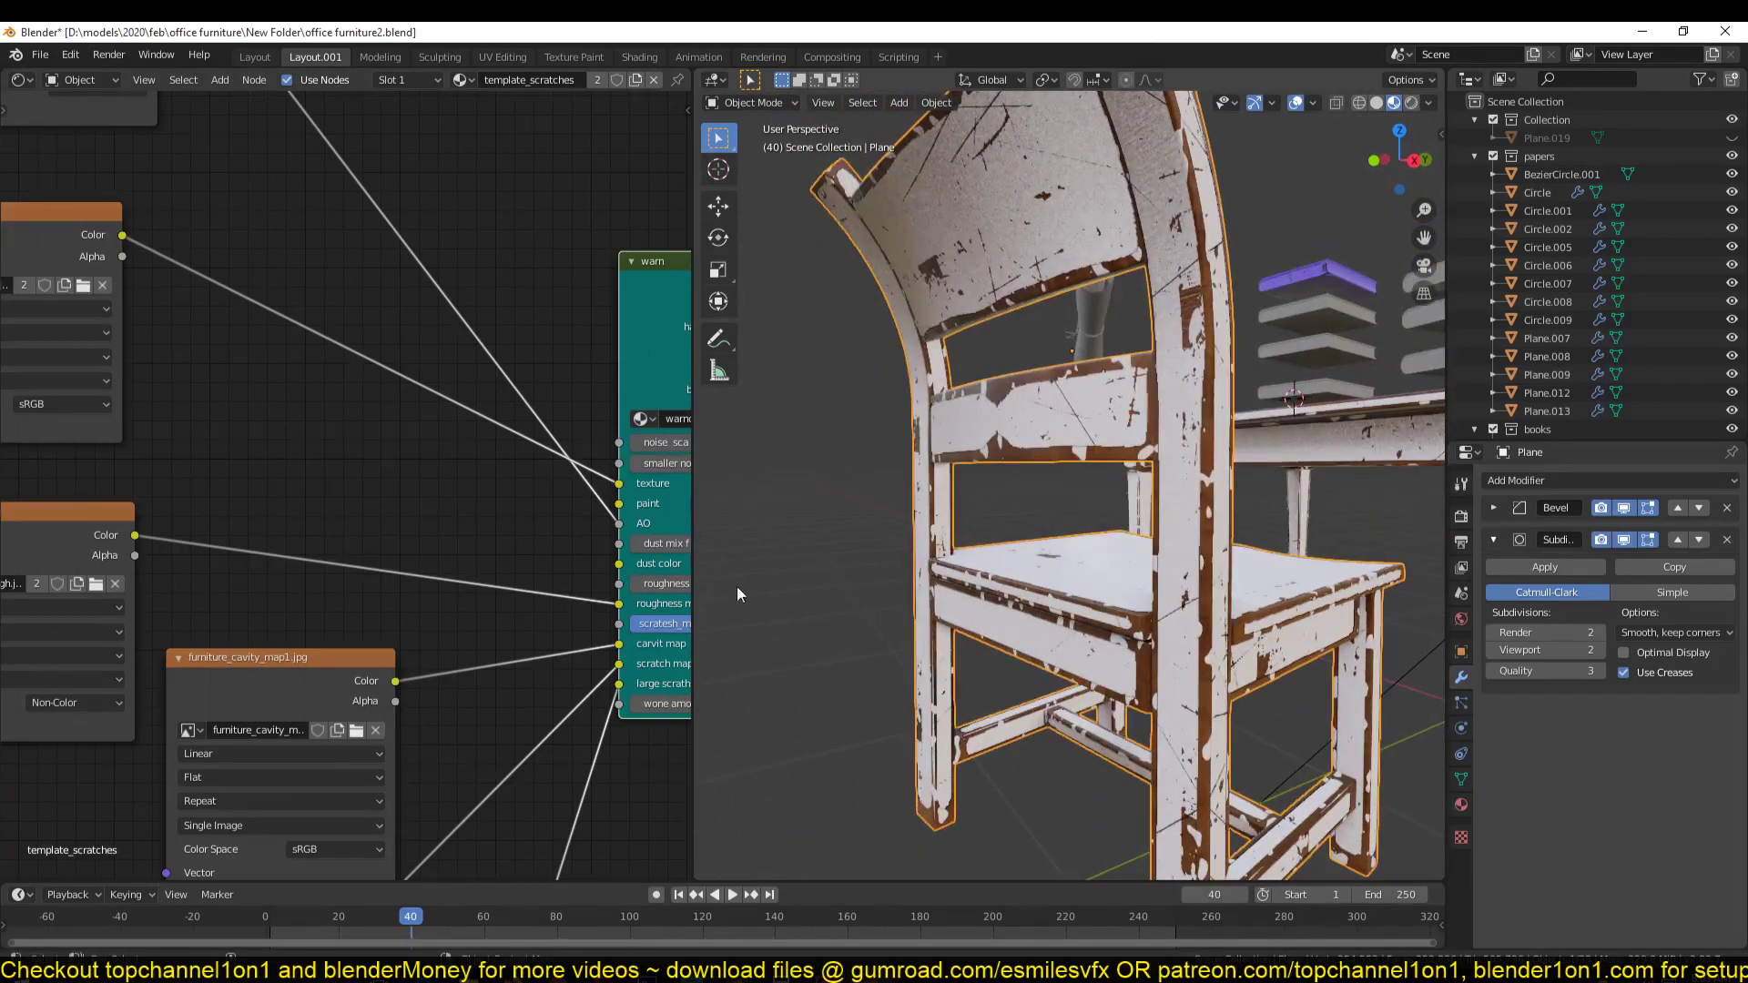
Step: Set the warn group's dust mix factor to 0.260
middle_drag(483, 591, 276, 560)
scroll(446, 551, up, 4)
middle_drag(456, 549, 312, 546)
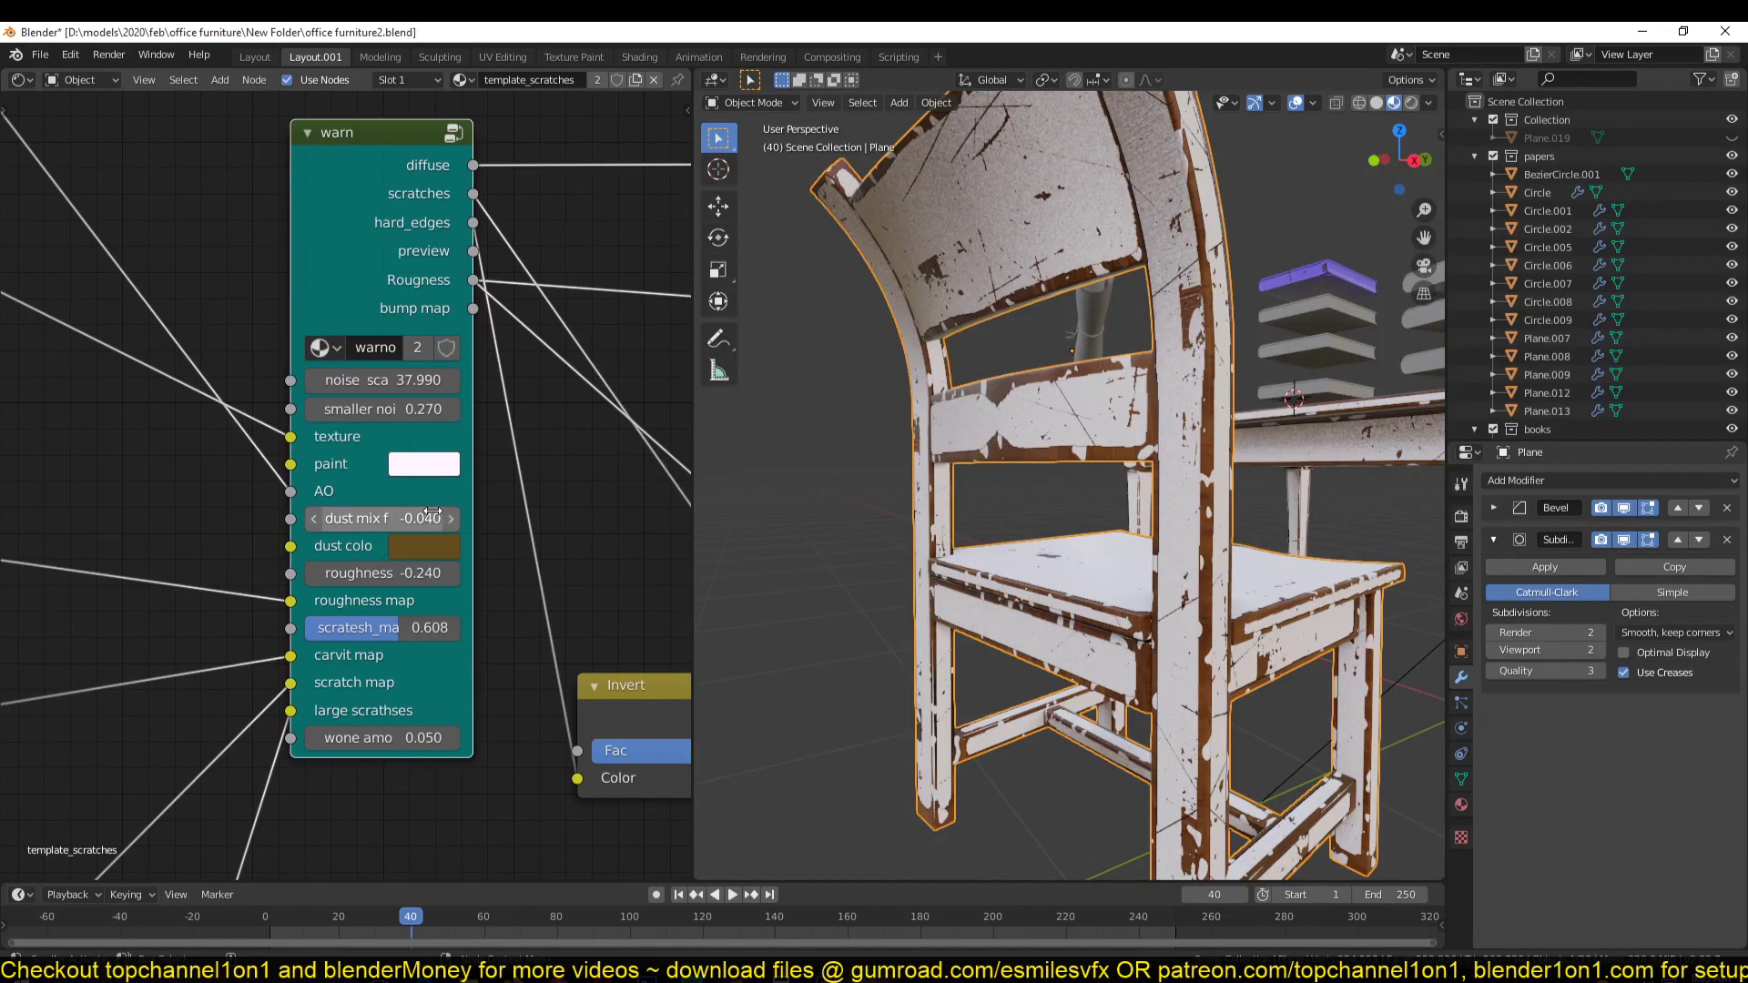
drag(376, 518, 423, 518)
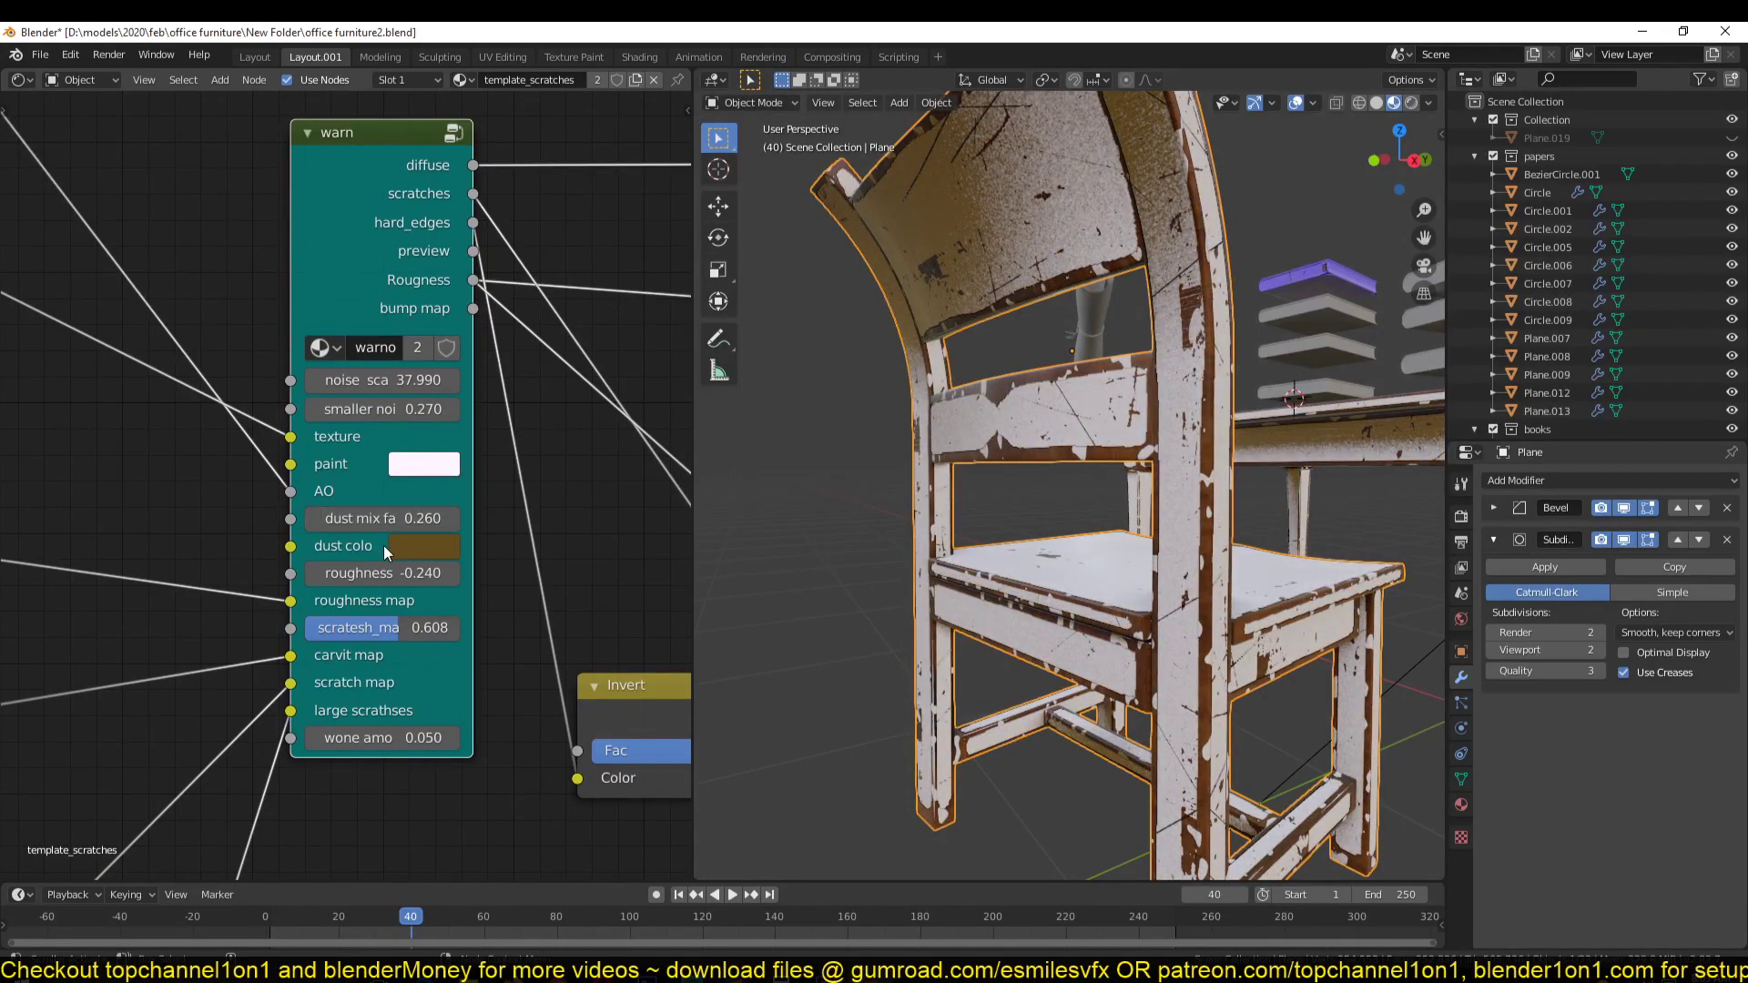
Step: Set the dust color to a dark olive brown with hue 0.129, saturation 0.764 and value 0.204
click(410, 547)
drag(505, 309, 444, 318)
click(610, 325)
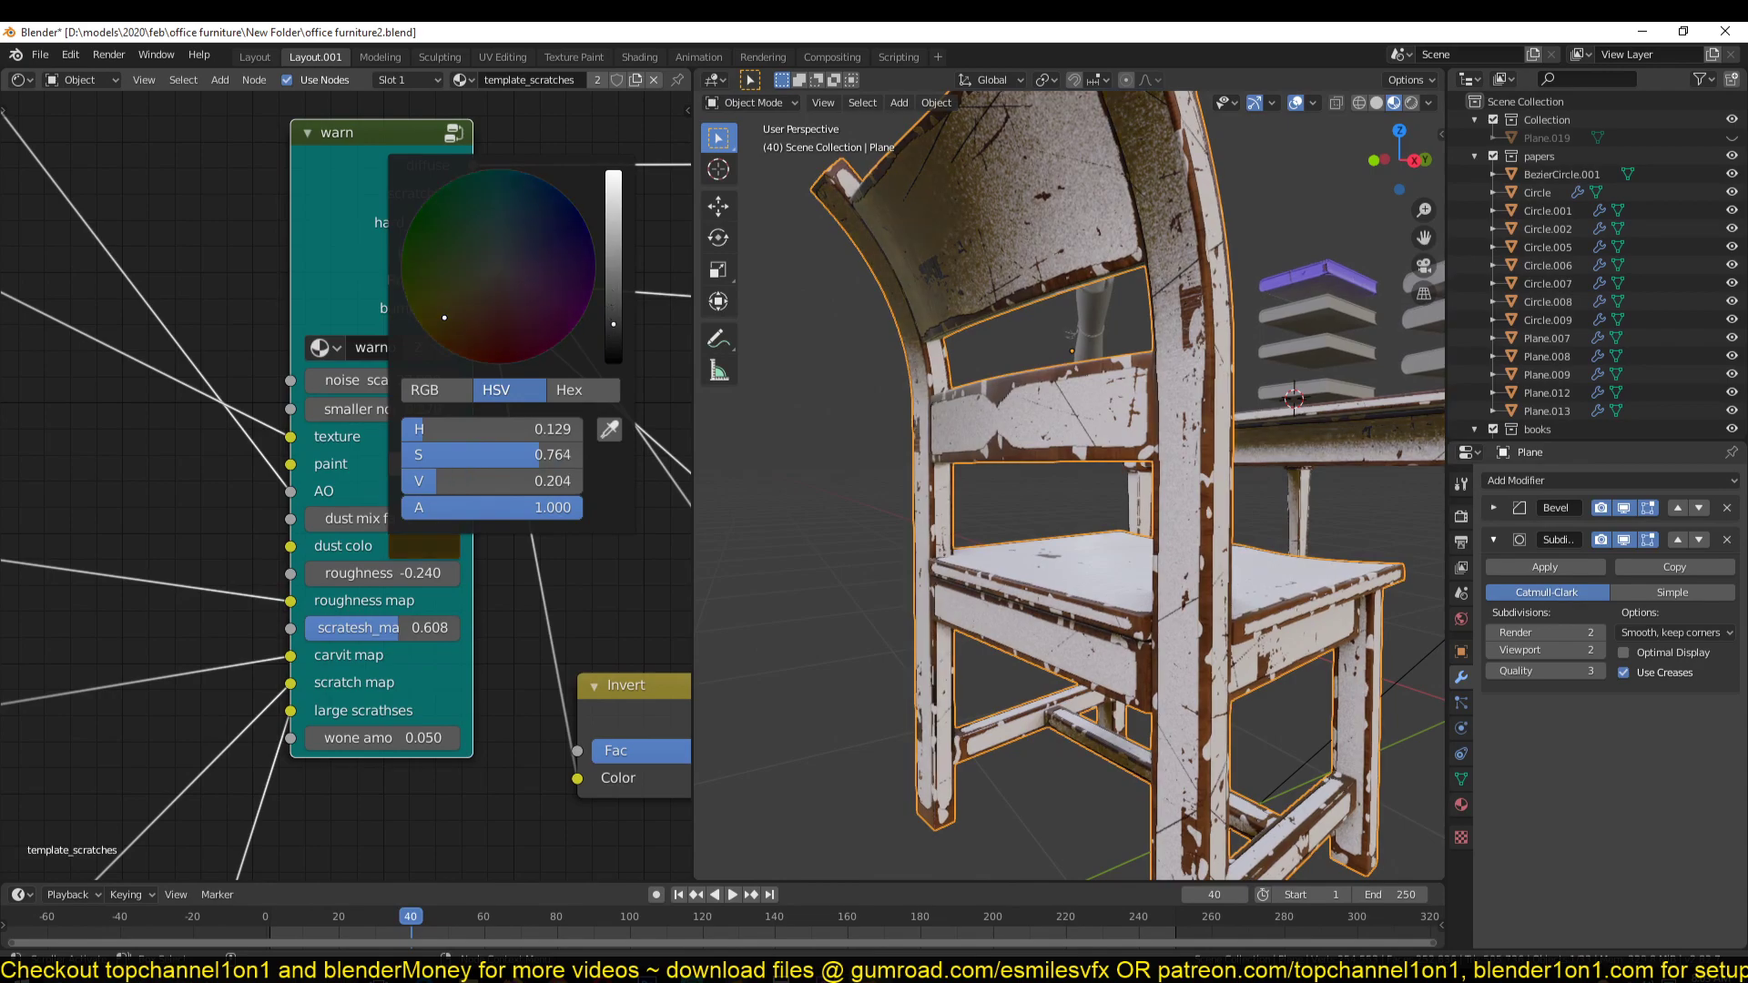
middle_drag(987, 309, 1116, 305)
middle_drag(1128, 595, 856, 619)
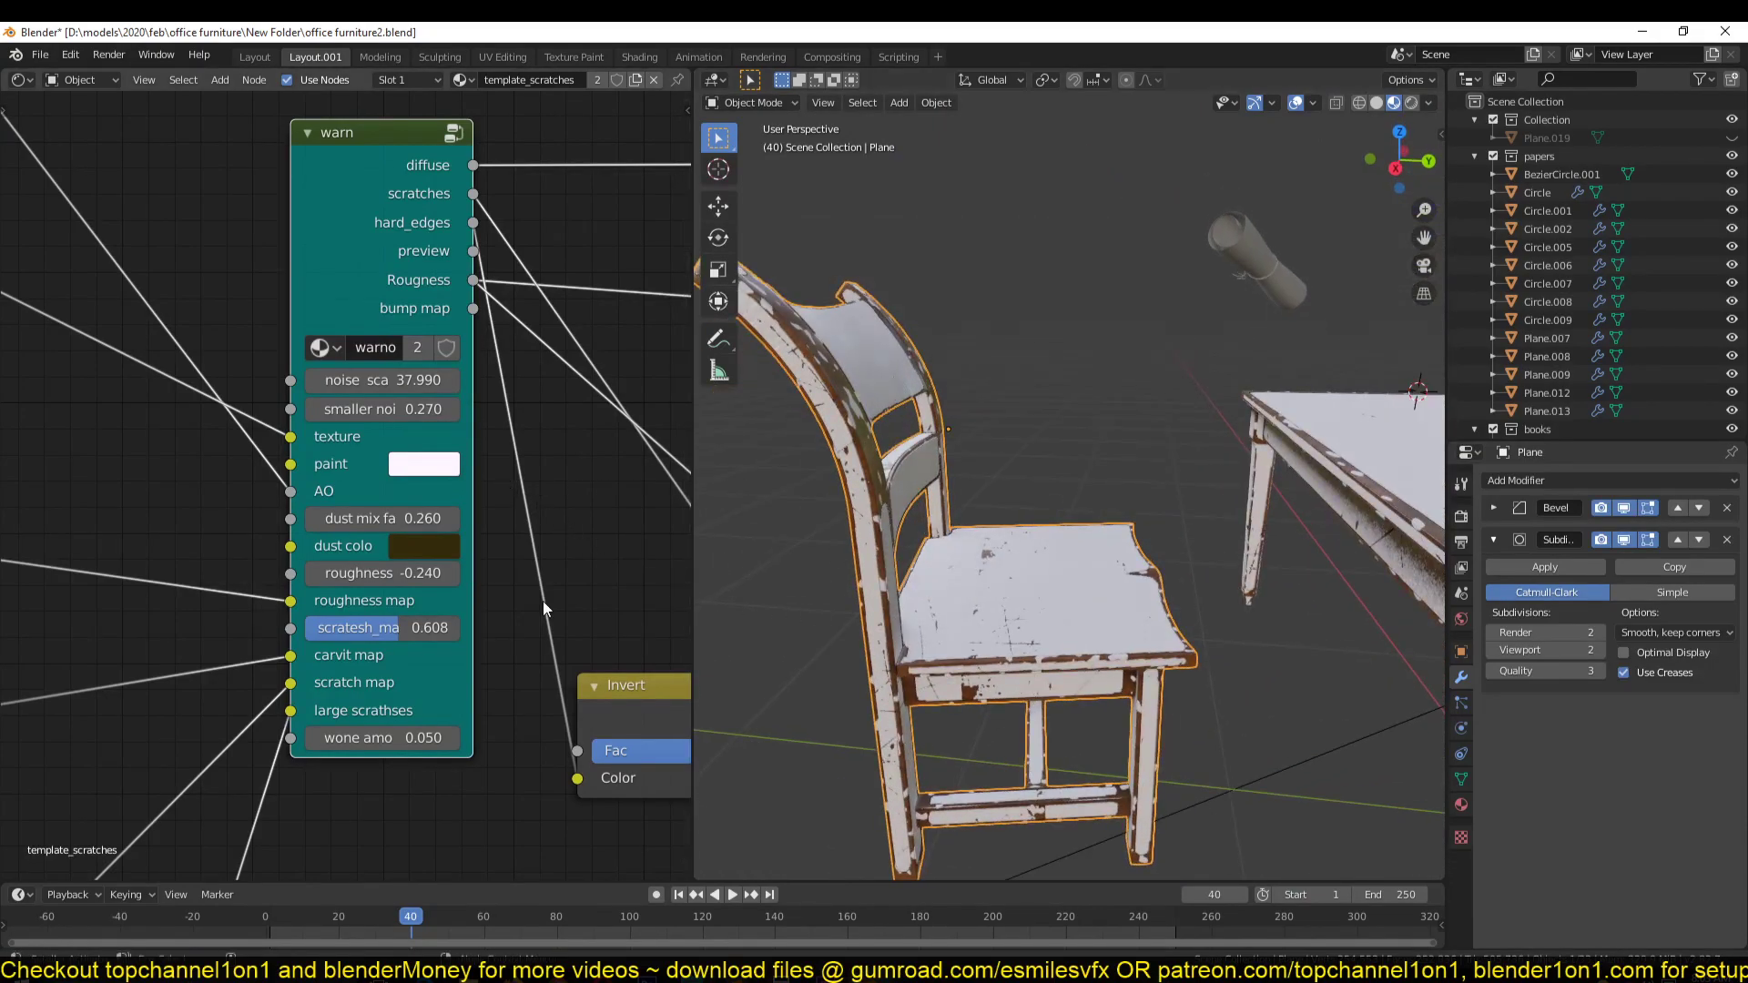
Step: Set the warn group's roughness to -0.840, checking the reflections on the chair seat
middle_drag(729, 573, 927, 539)
scroll(927, 539, up, 7)
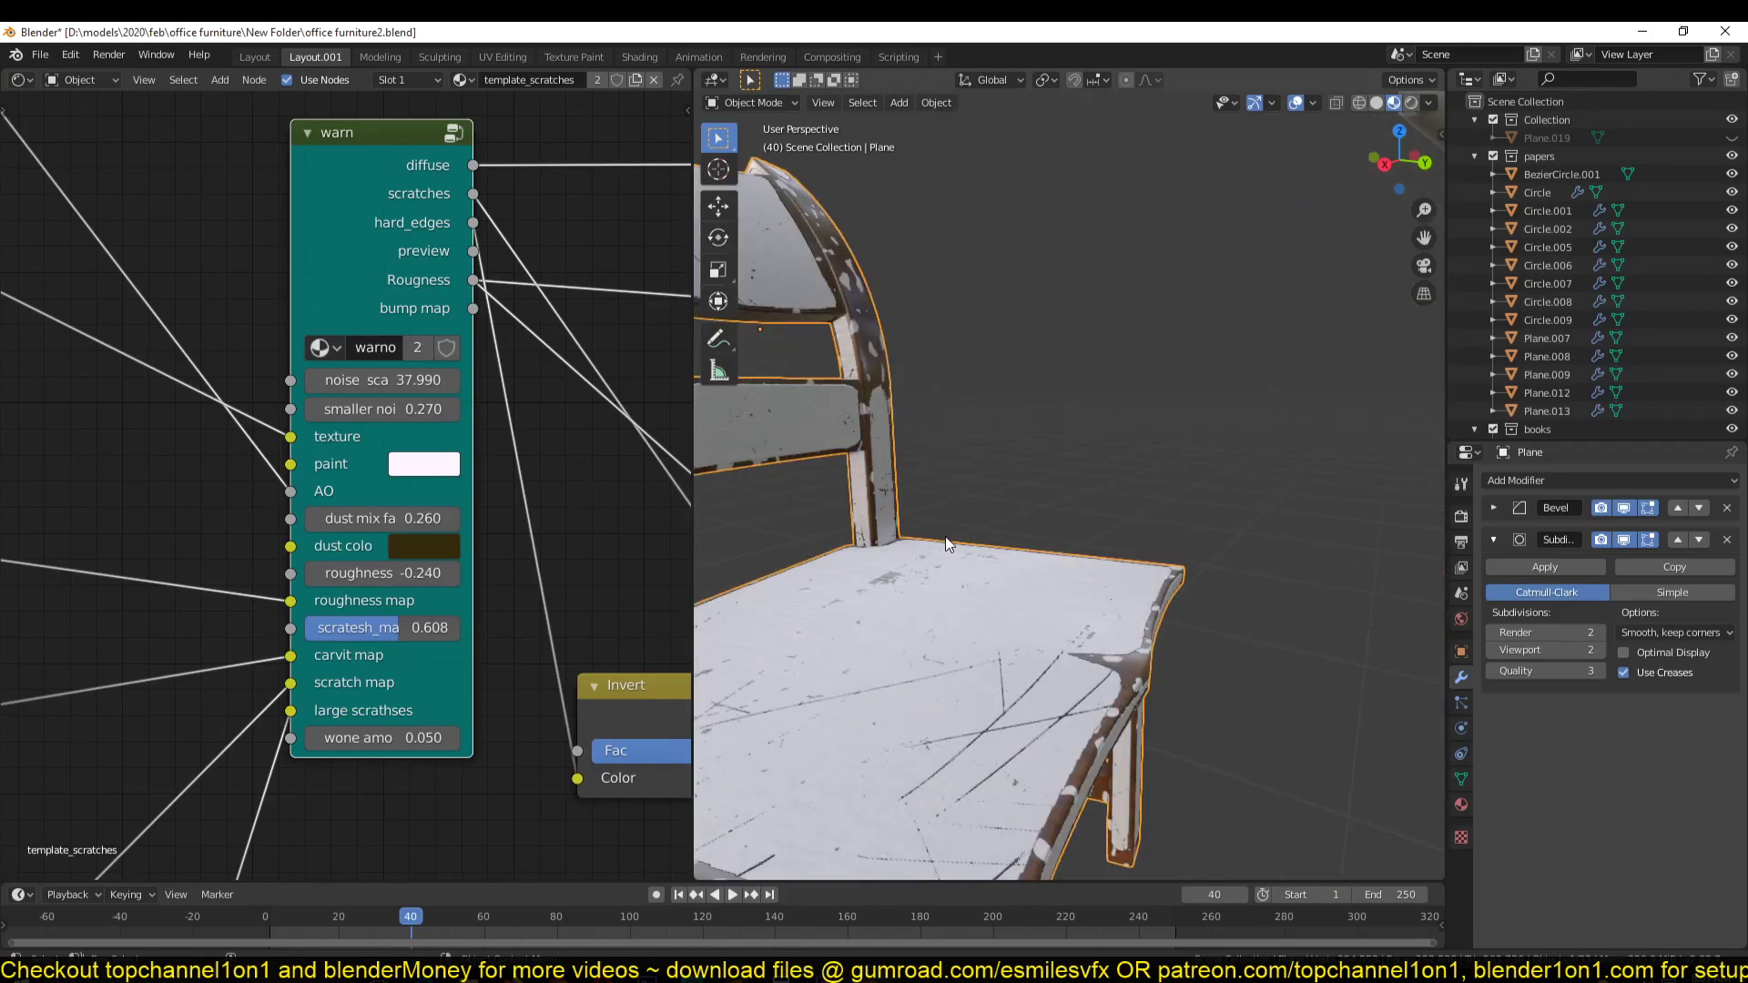
shift+middle_drag(1029, 486, 1139, 373)
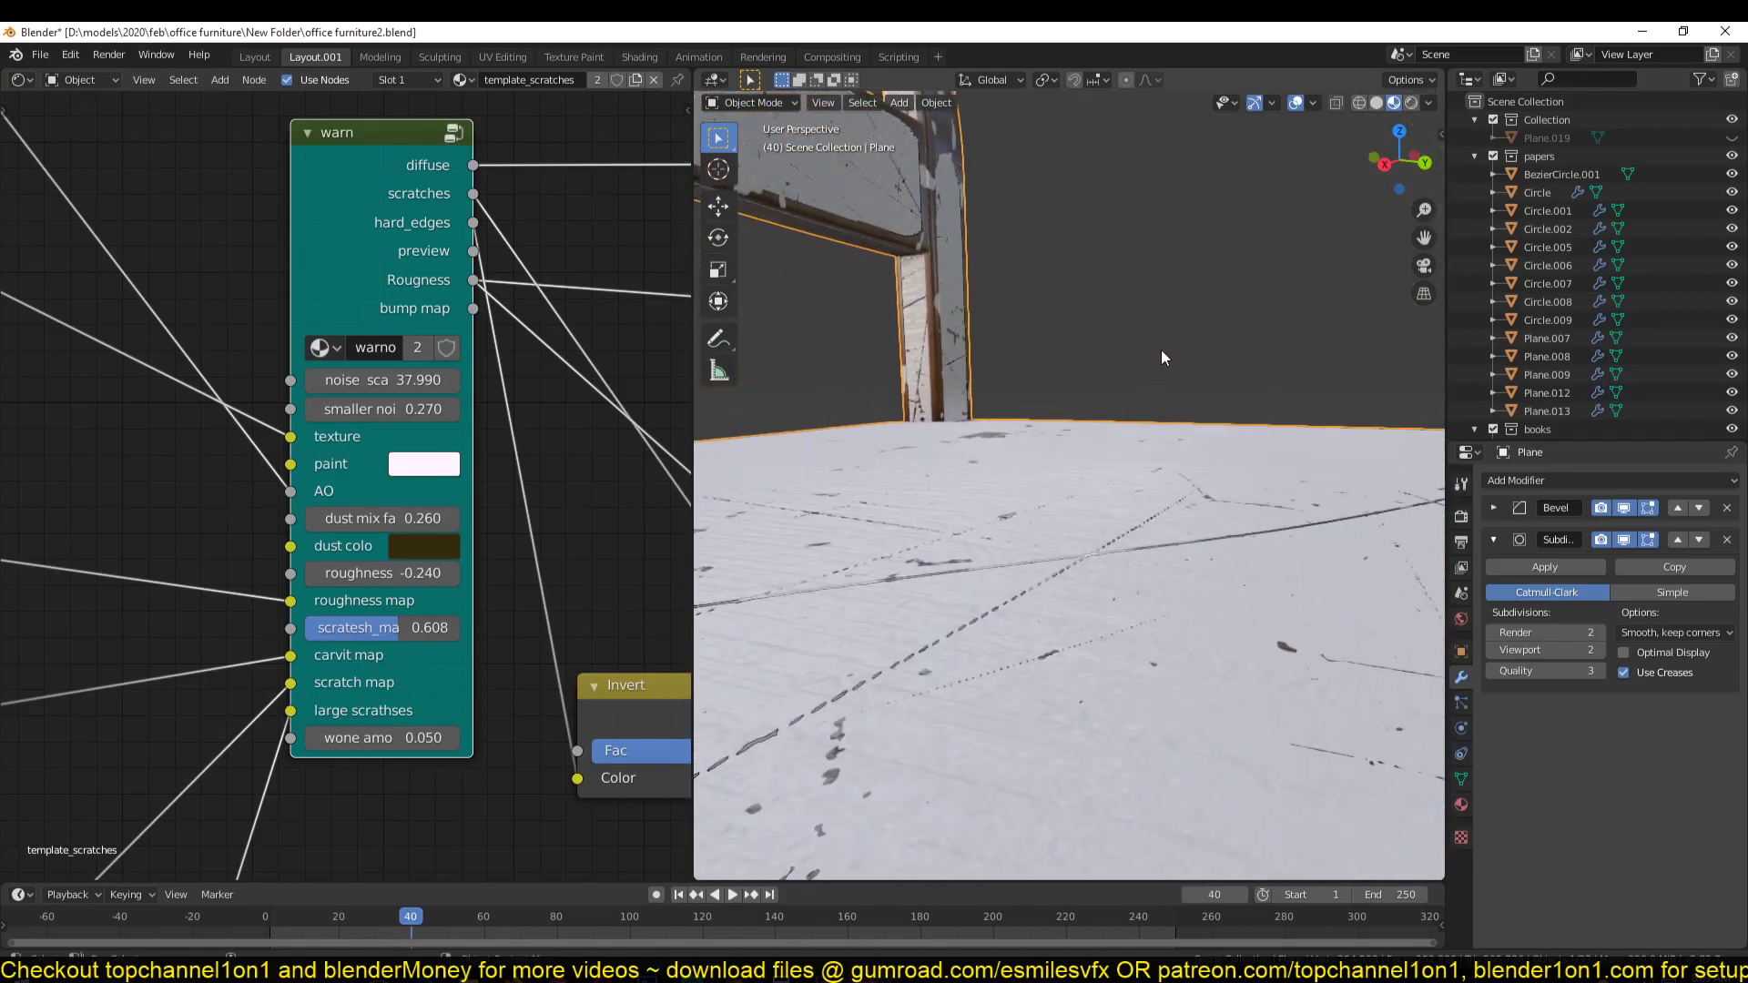
mouse_move(410, 574)
mouse_down()
mouse_move(309, 573)
mouse_move(443, 574)
mouse_move(311, 573)
mouse_move(355, 573)
mouse_up()
scroll(893, 443, down, 8)
middle_drag(933, 466, 981, 501)
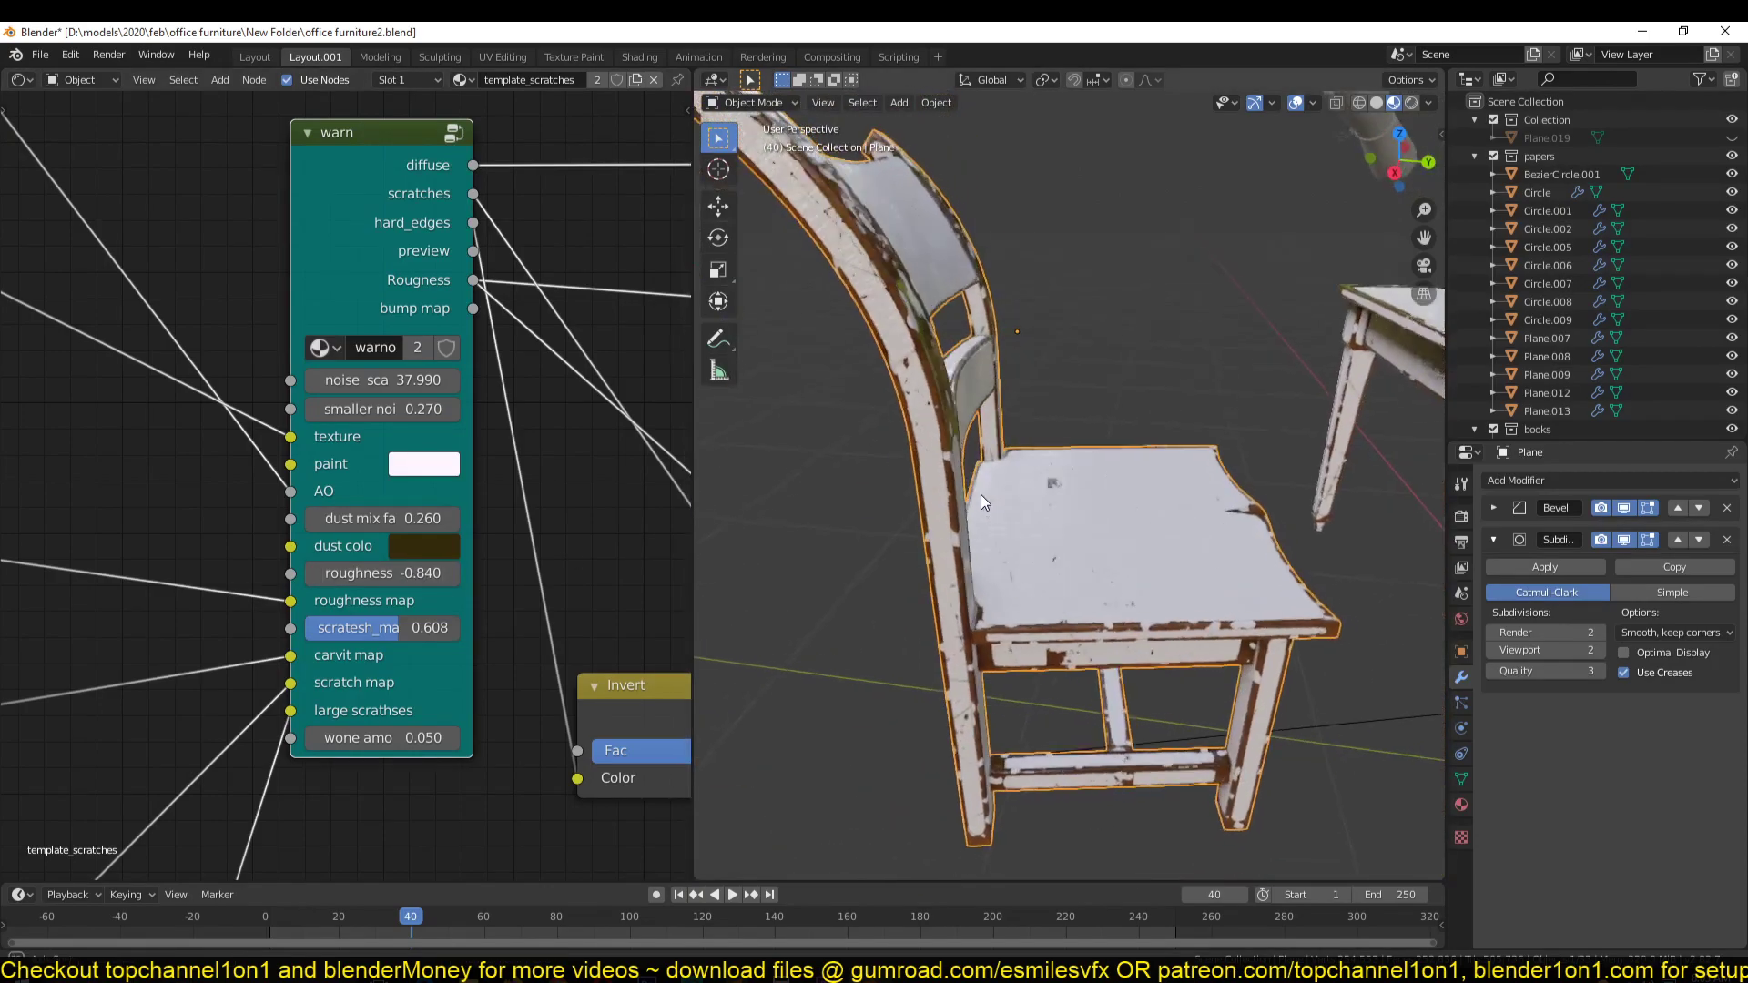
Step: Examine the worn paint and scratches across the table and chair
scroll(410, 528, down, 2)
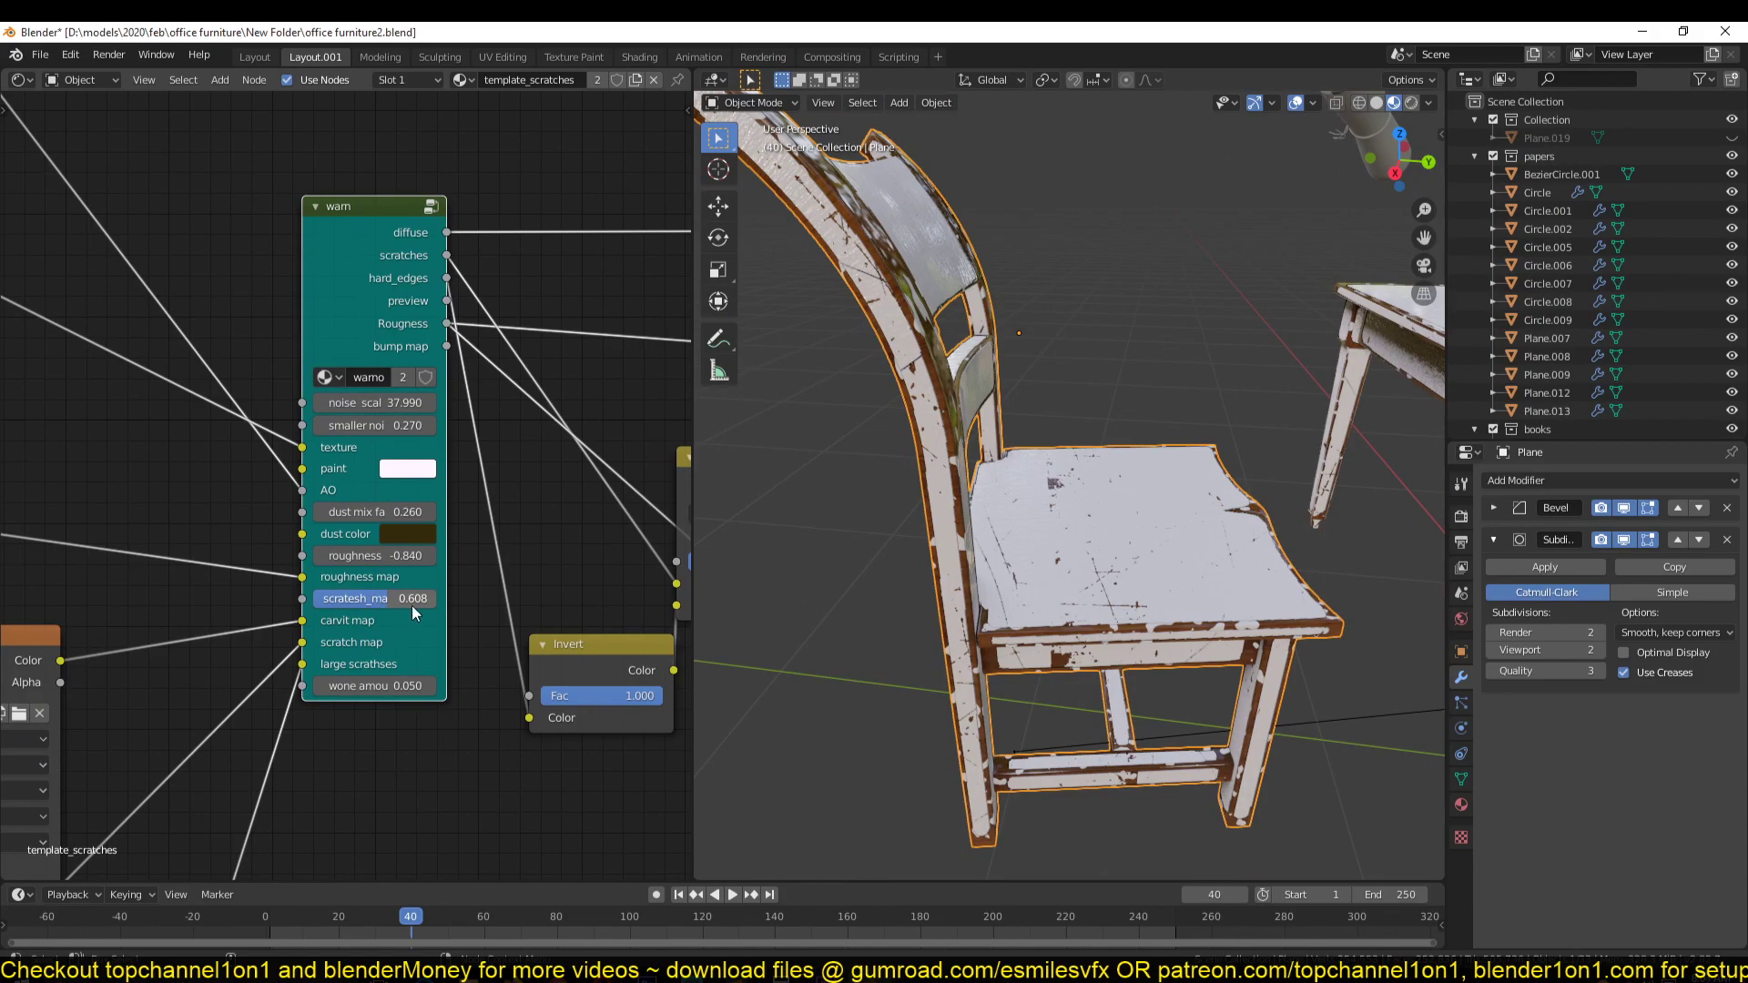
scroll(1183, 455, down, 6)
middle_drag(1357, 400, 1137, 402)
scroll(1129, 384, up, 5)
scroll(1129, 383, down, 3)
shift+middle_drag(1138, 403, 1040, 515)
scroll(1135, 465, down, 2)
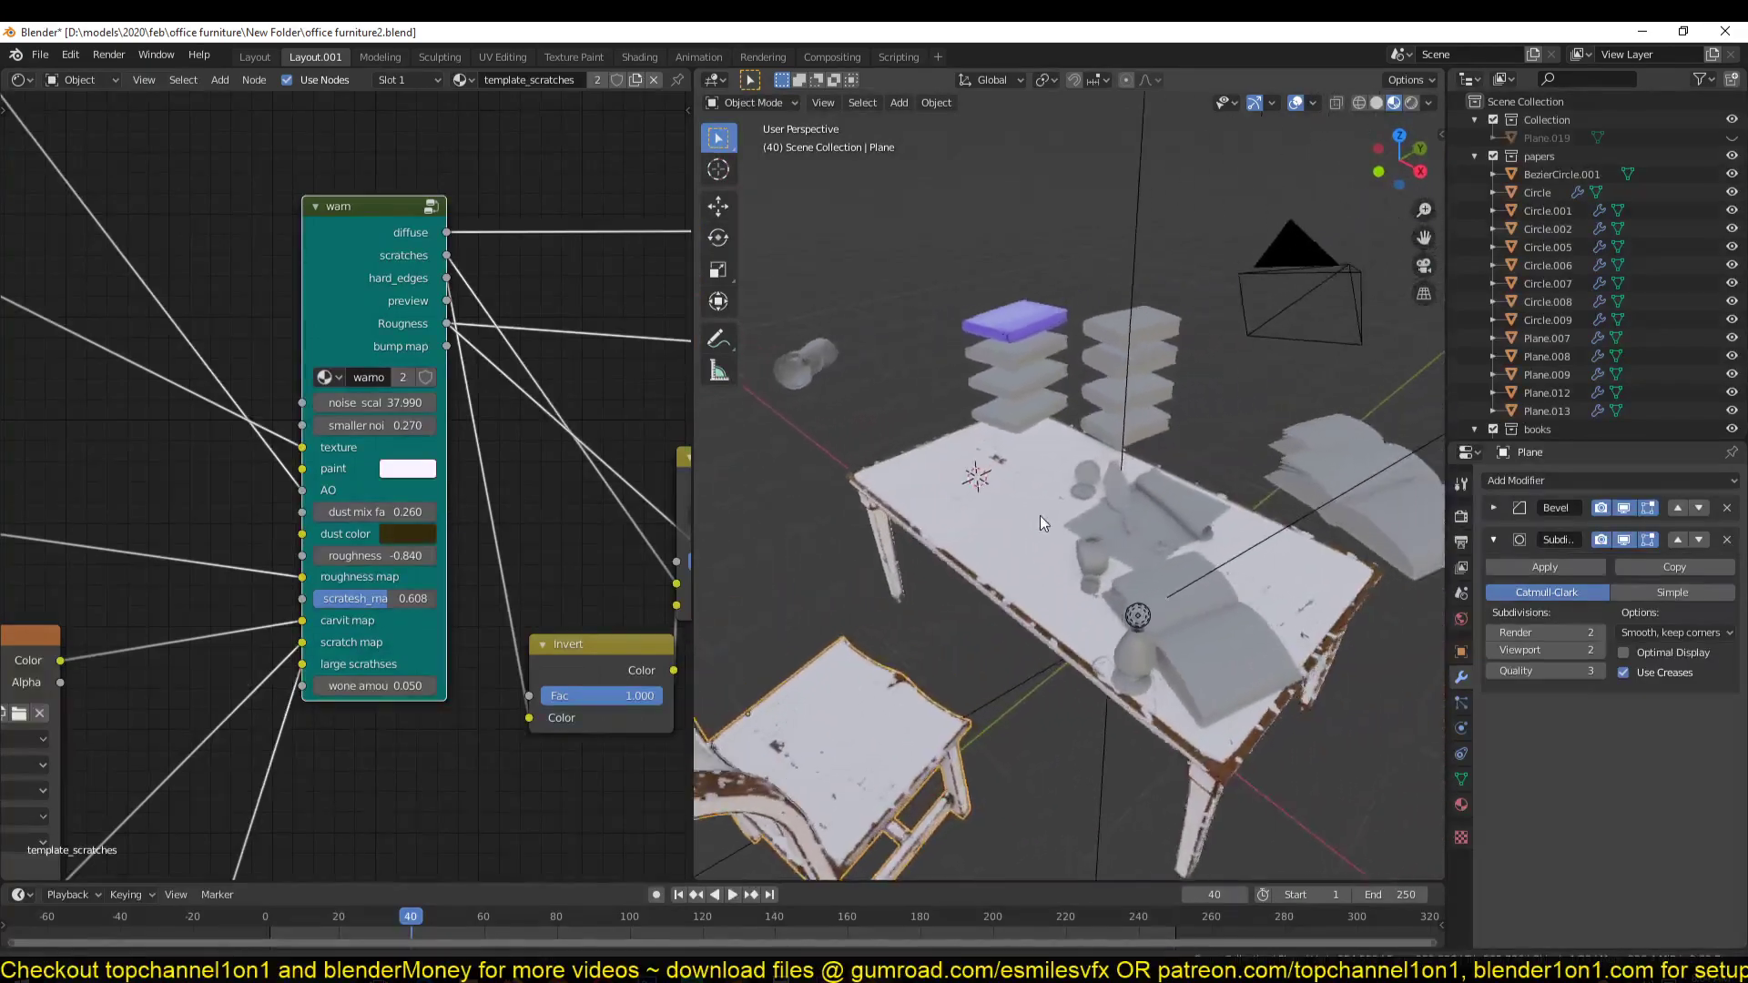
Step: Link the table's template_scratches material to the open compass base on the tabletop
scroll(1018, 527, up, 5)
click(1003, 610)
key(KP_Decimal)
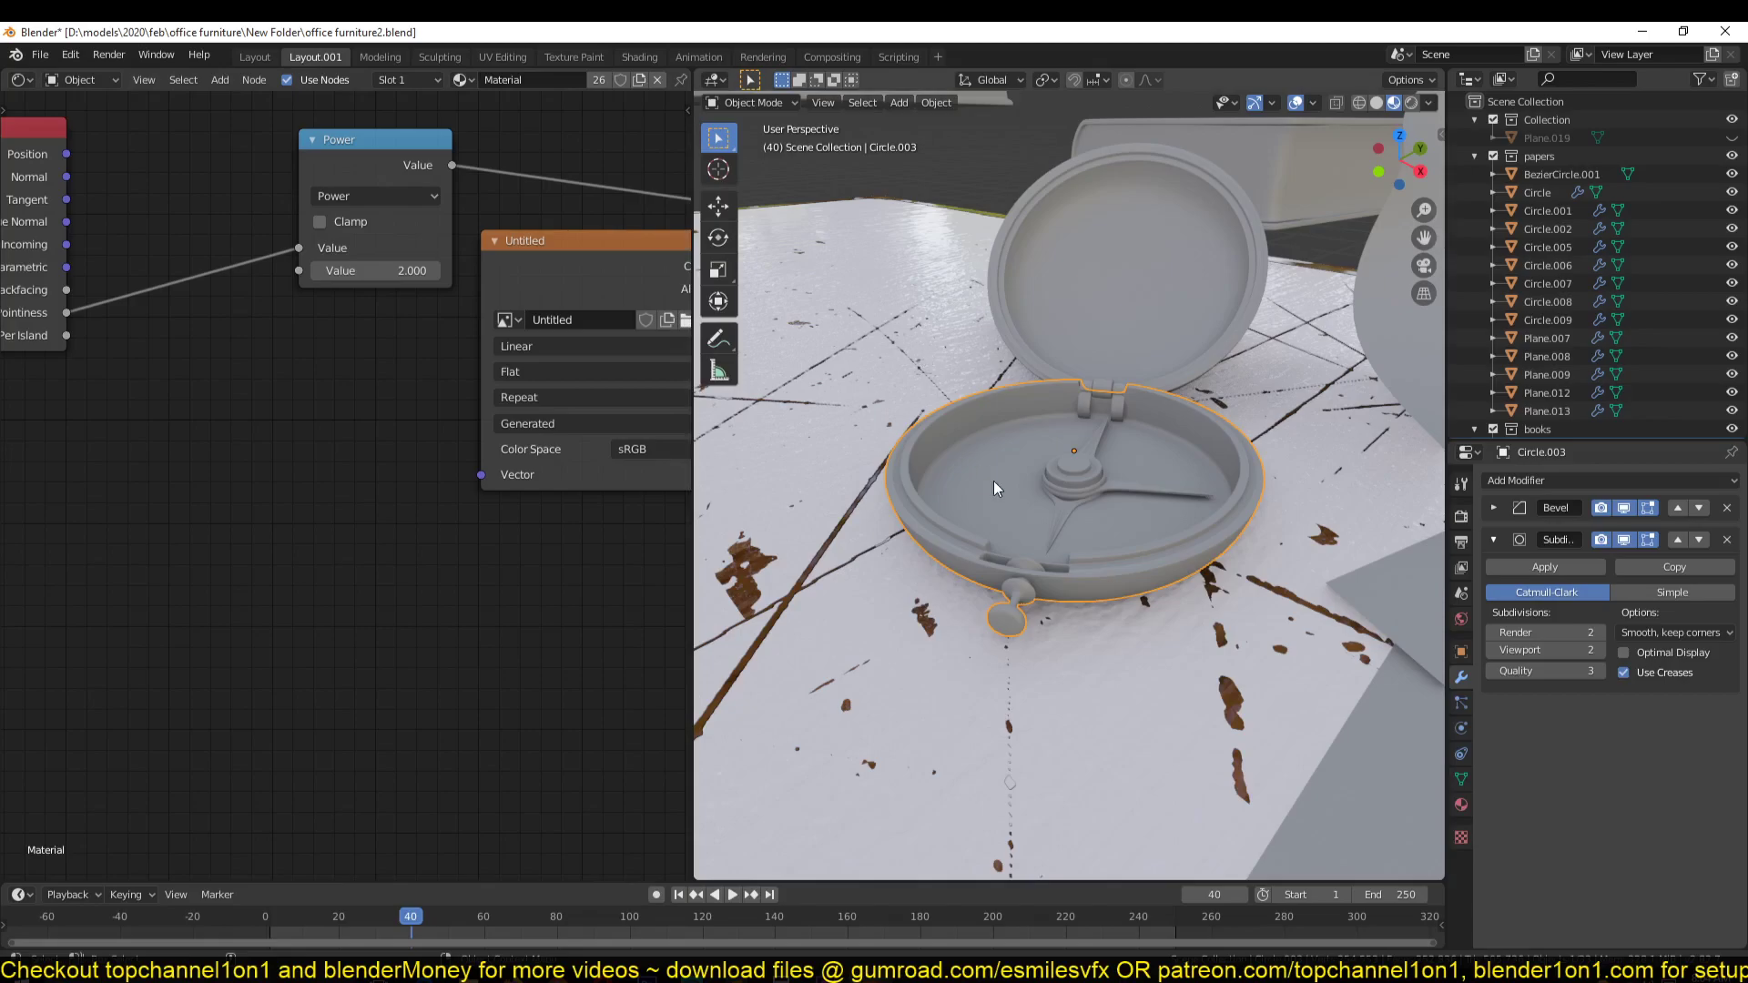
shift+click(870, 379)
key(ctrl+l)
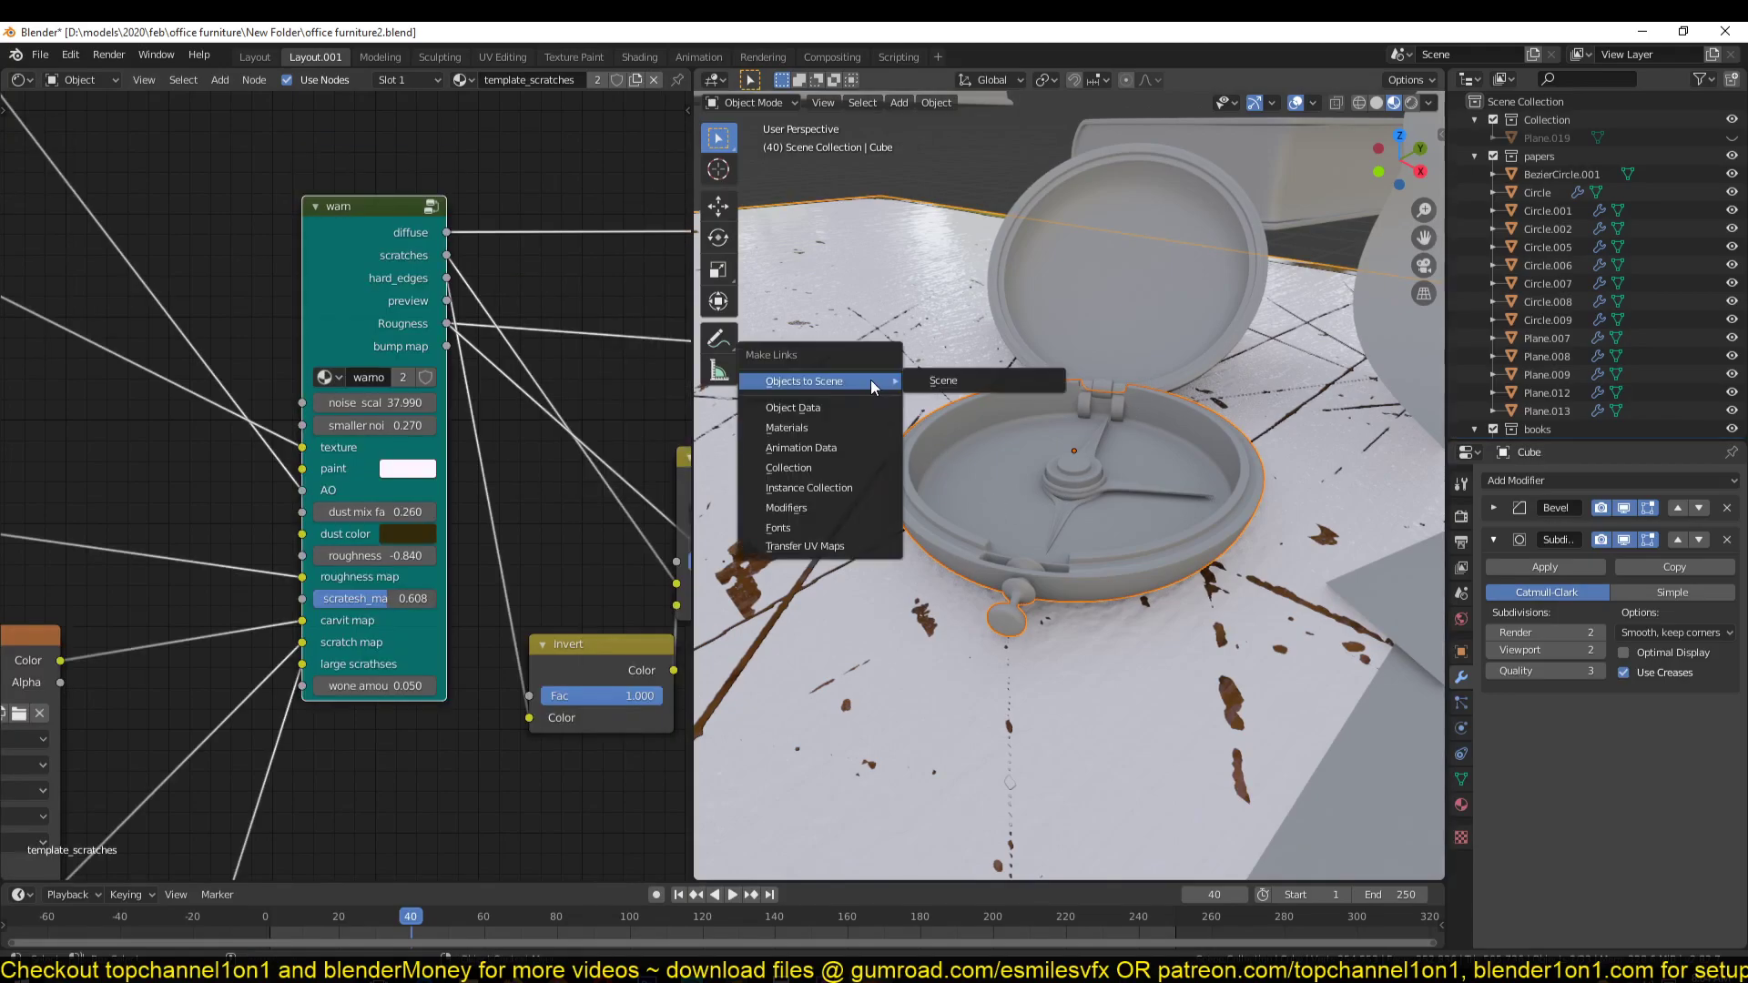
click(867, 428)
Step: Isolate the compass base in local view and inspect the worn material on its rim, underside and interior
click(968, 445)
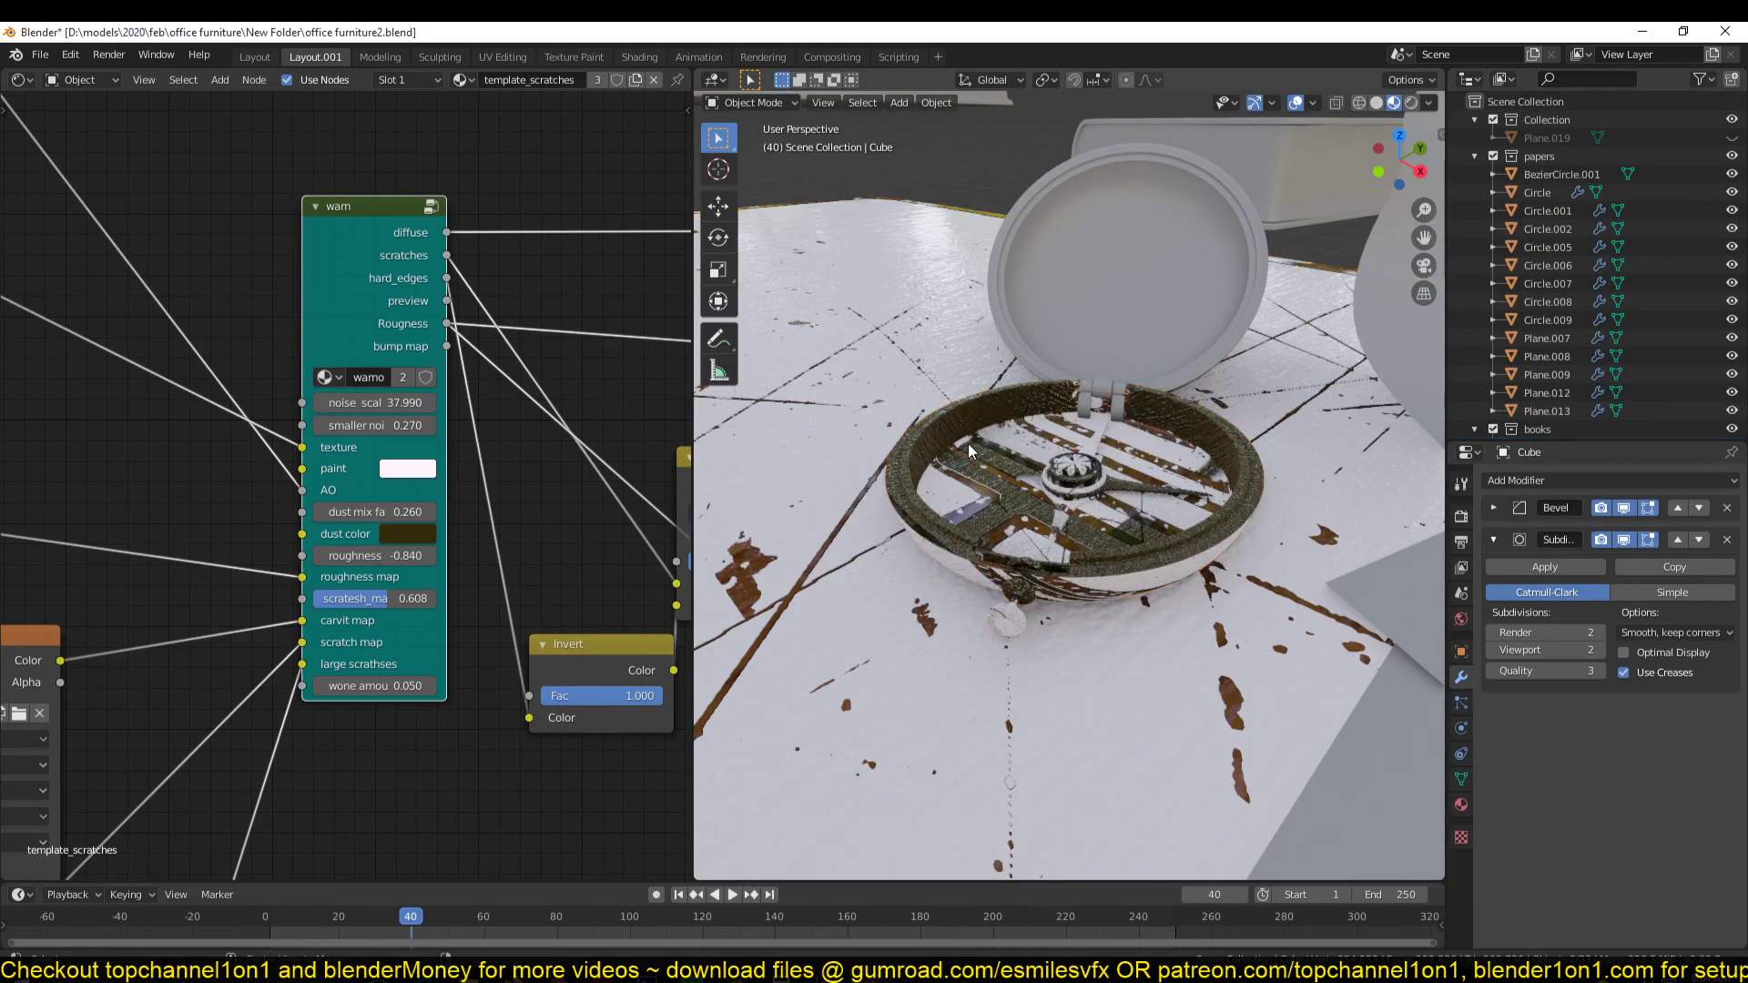
key(KP_Divide)
middle_drag(936, 449, 1073, 347)
scroll(363, 417, down, 3)
scroll(363, 417, down, 2)
middle_drag(320, 426, 512, 471)
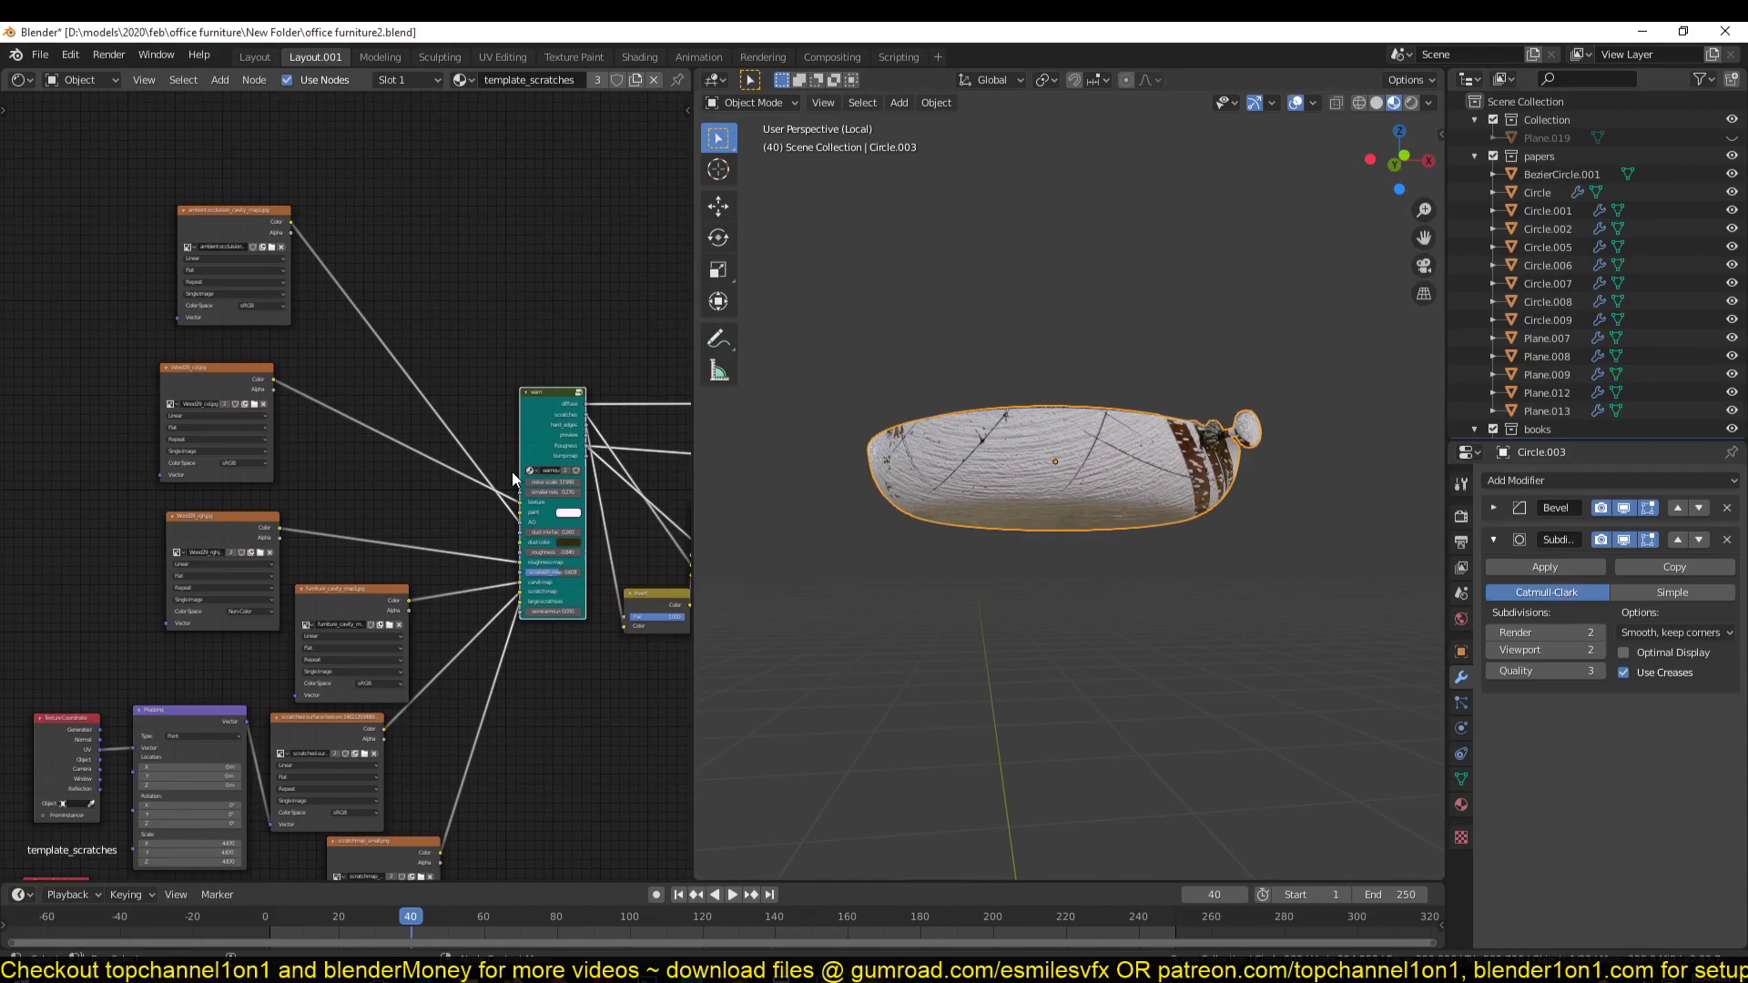
scroll(353, 374, up, 2)
middle_drag(945, 452, 941, 524)
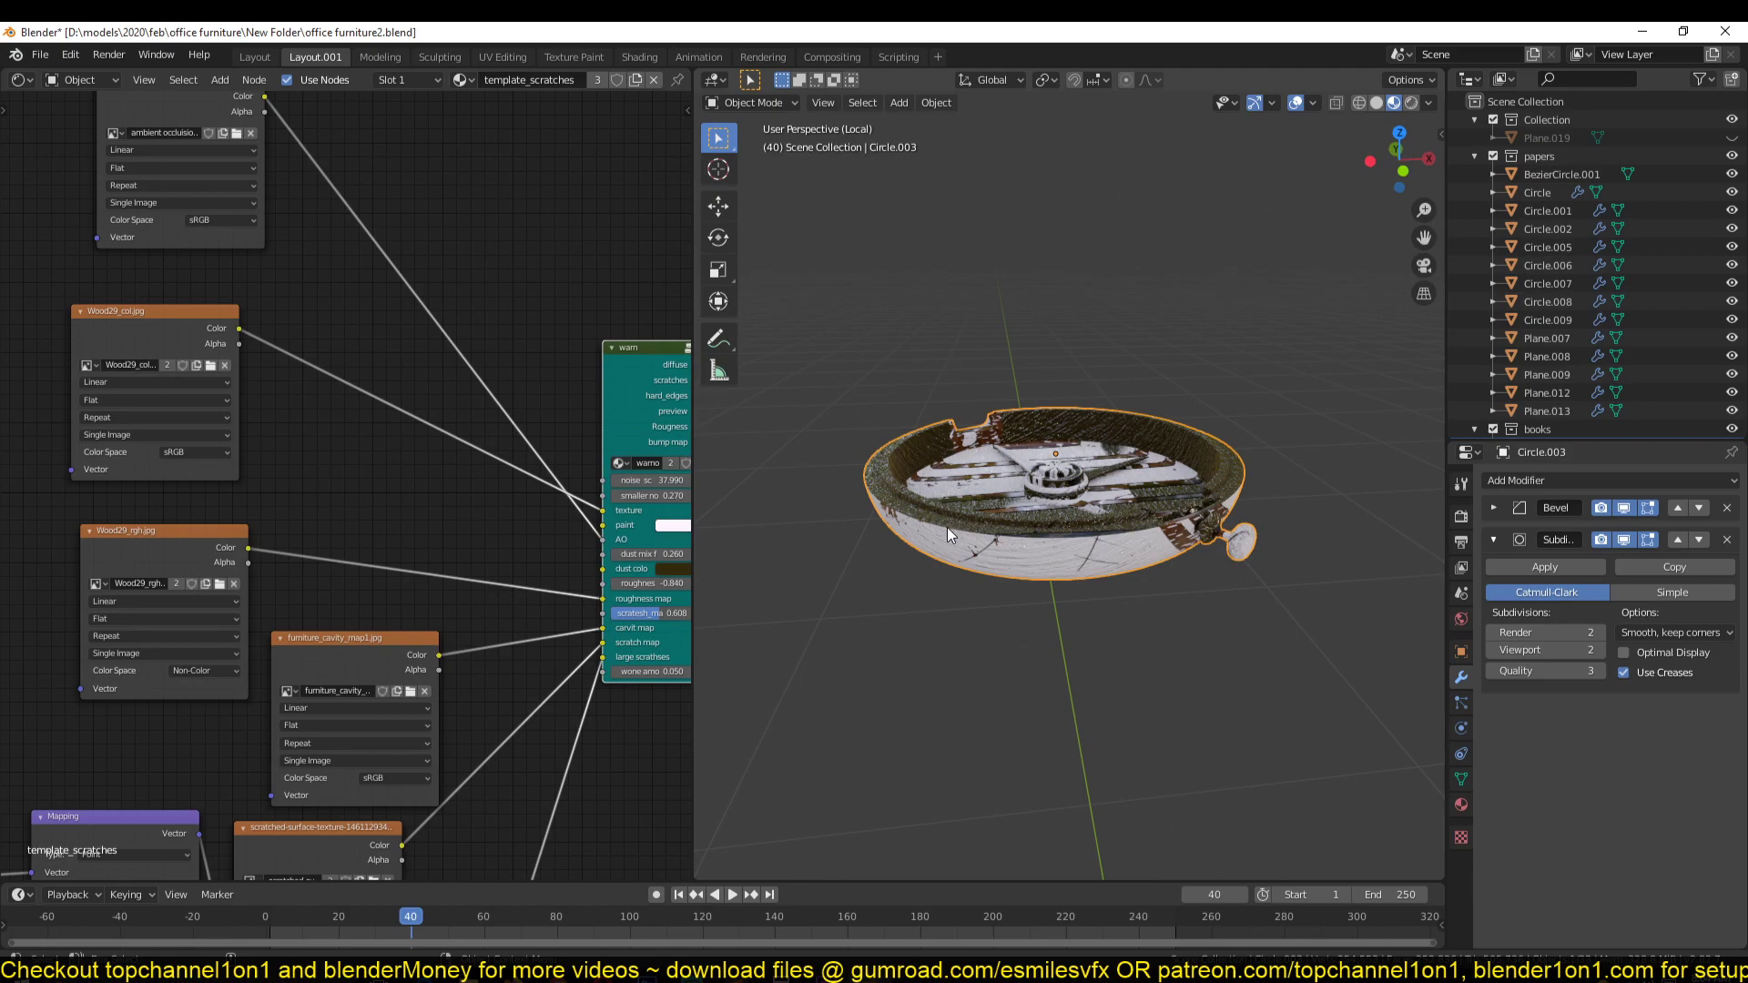
middle_drag(1043, 555, 1024, 478)
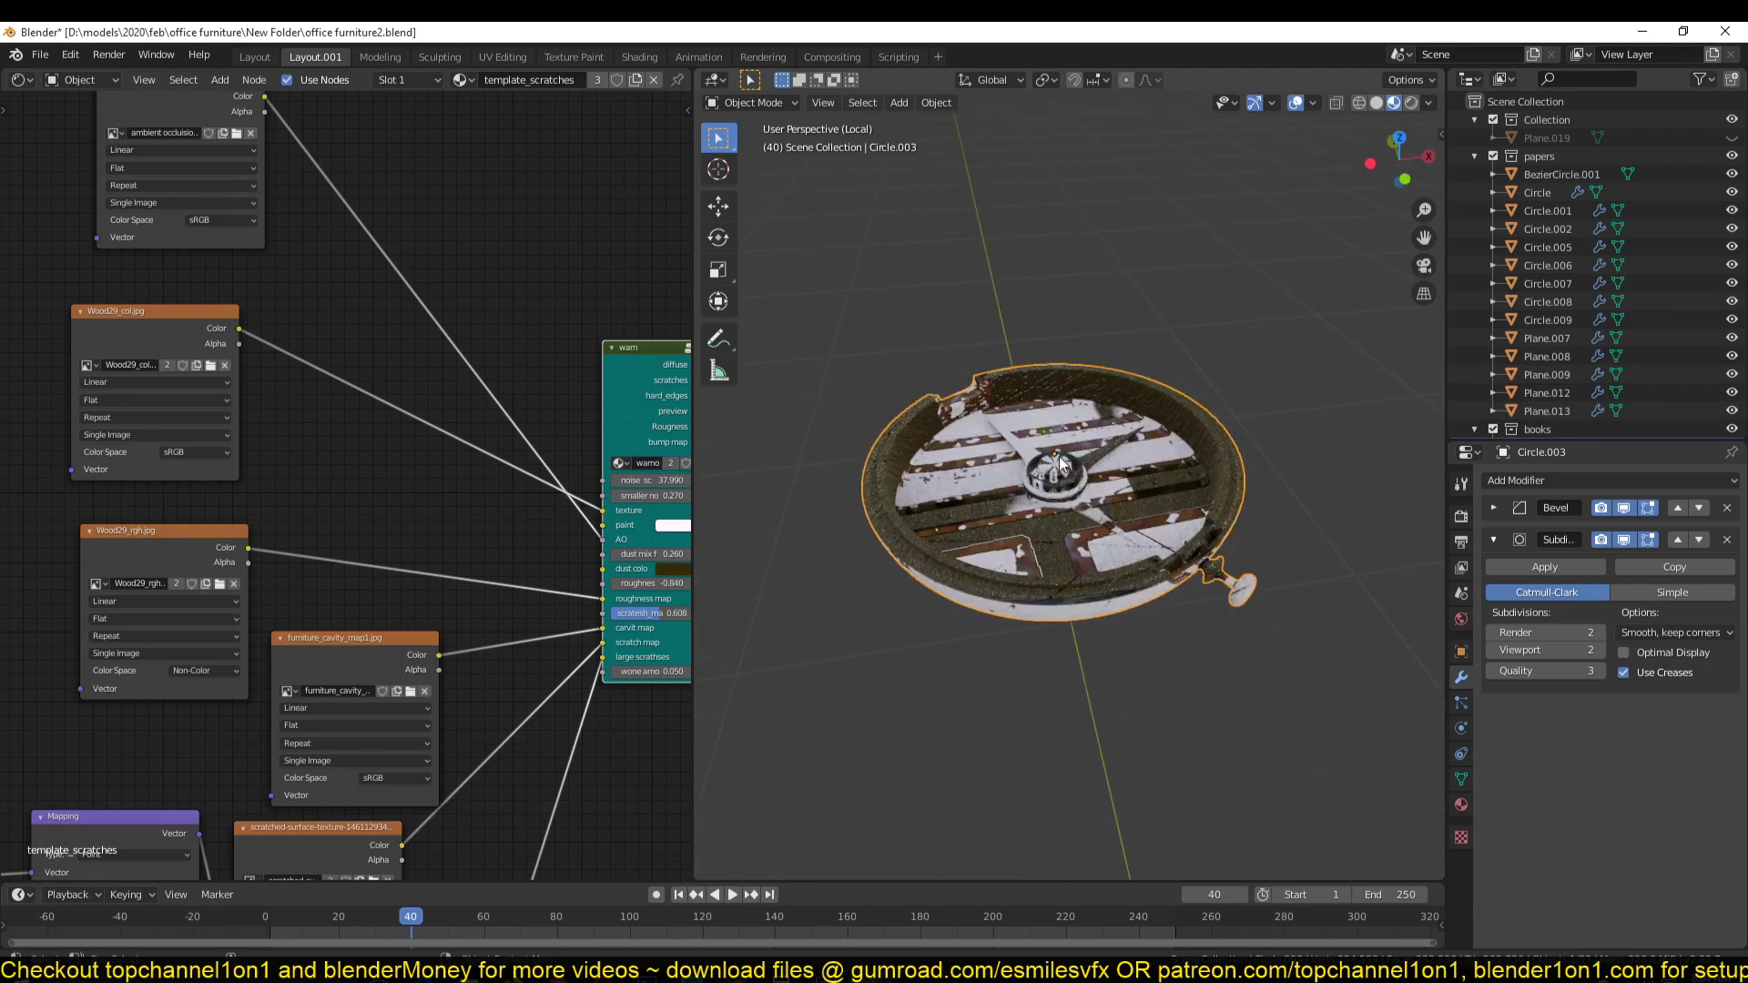
scroll(1030, 480, up, 3)
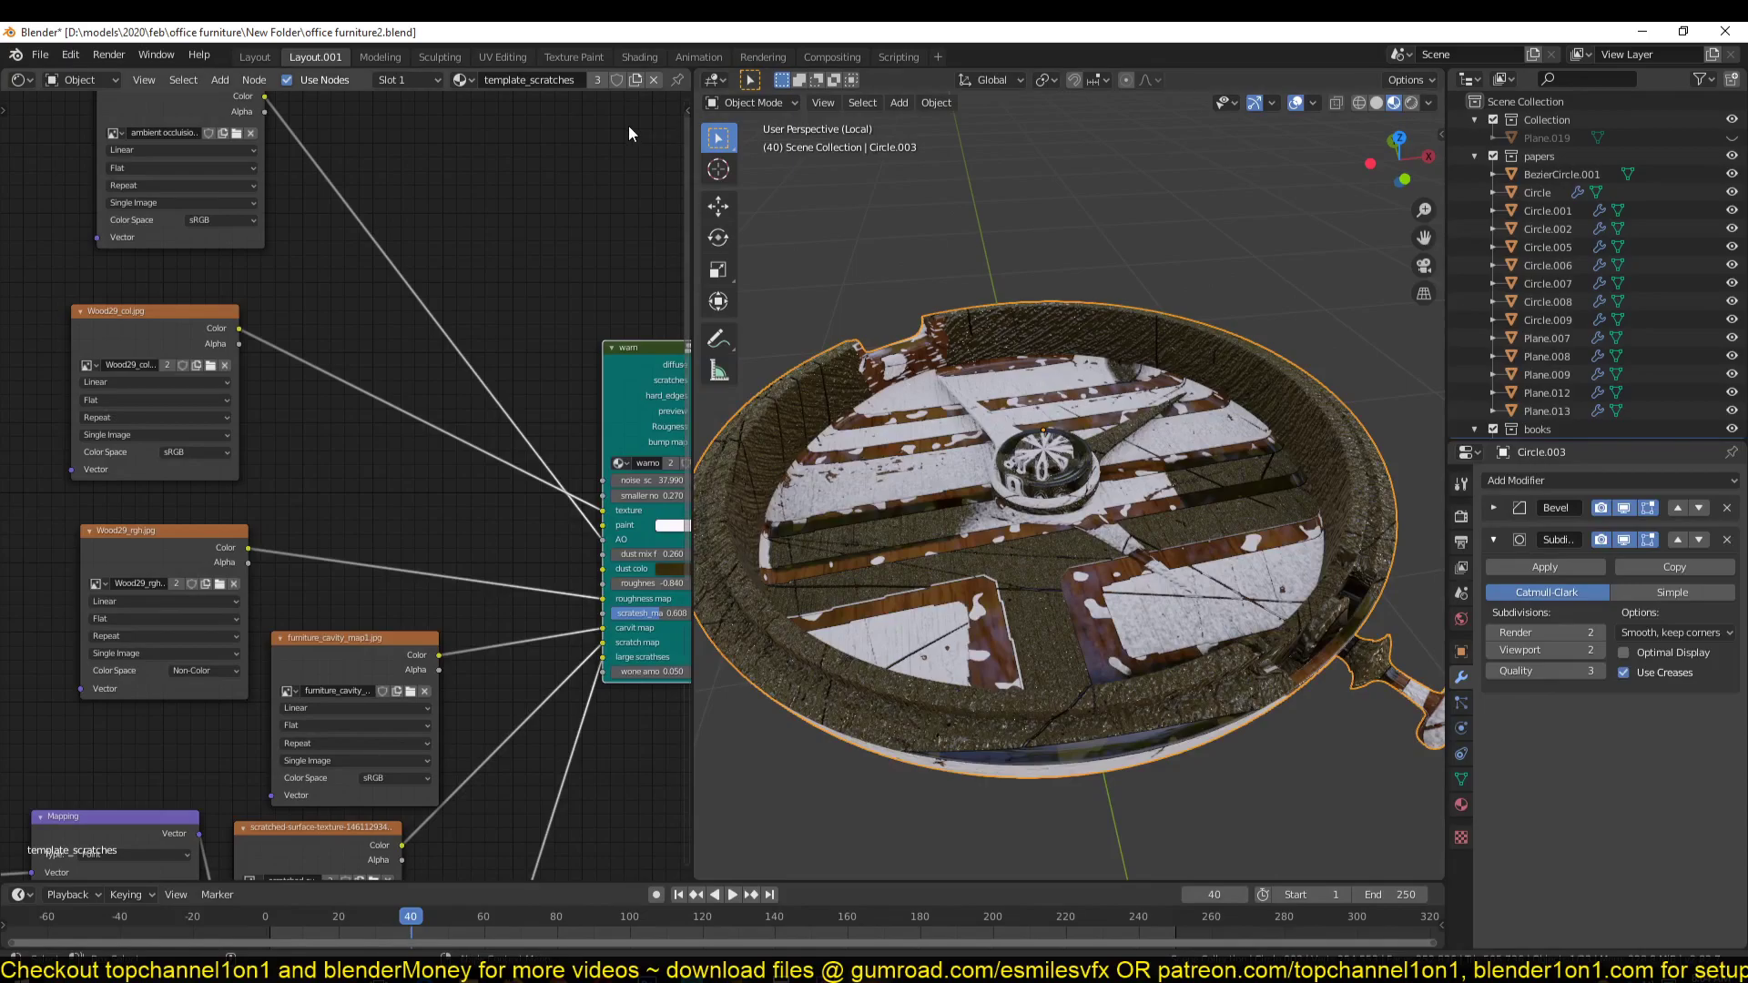
Step: Make the compass base's material a single-user copy and select its ambient occlusion texture node
click(597, 80)
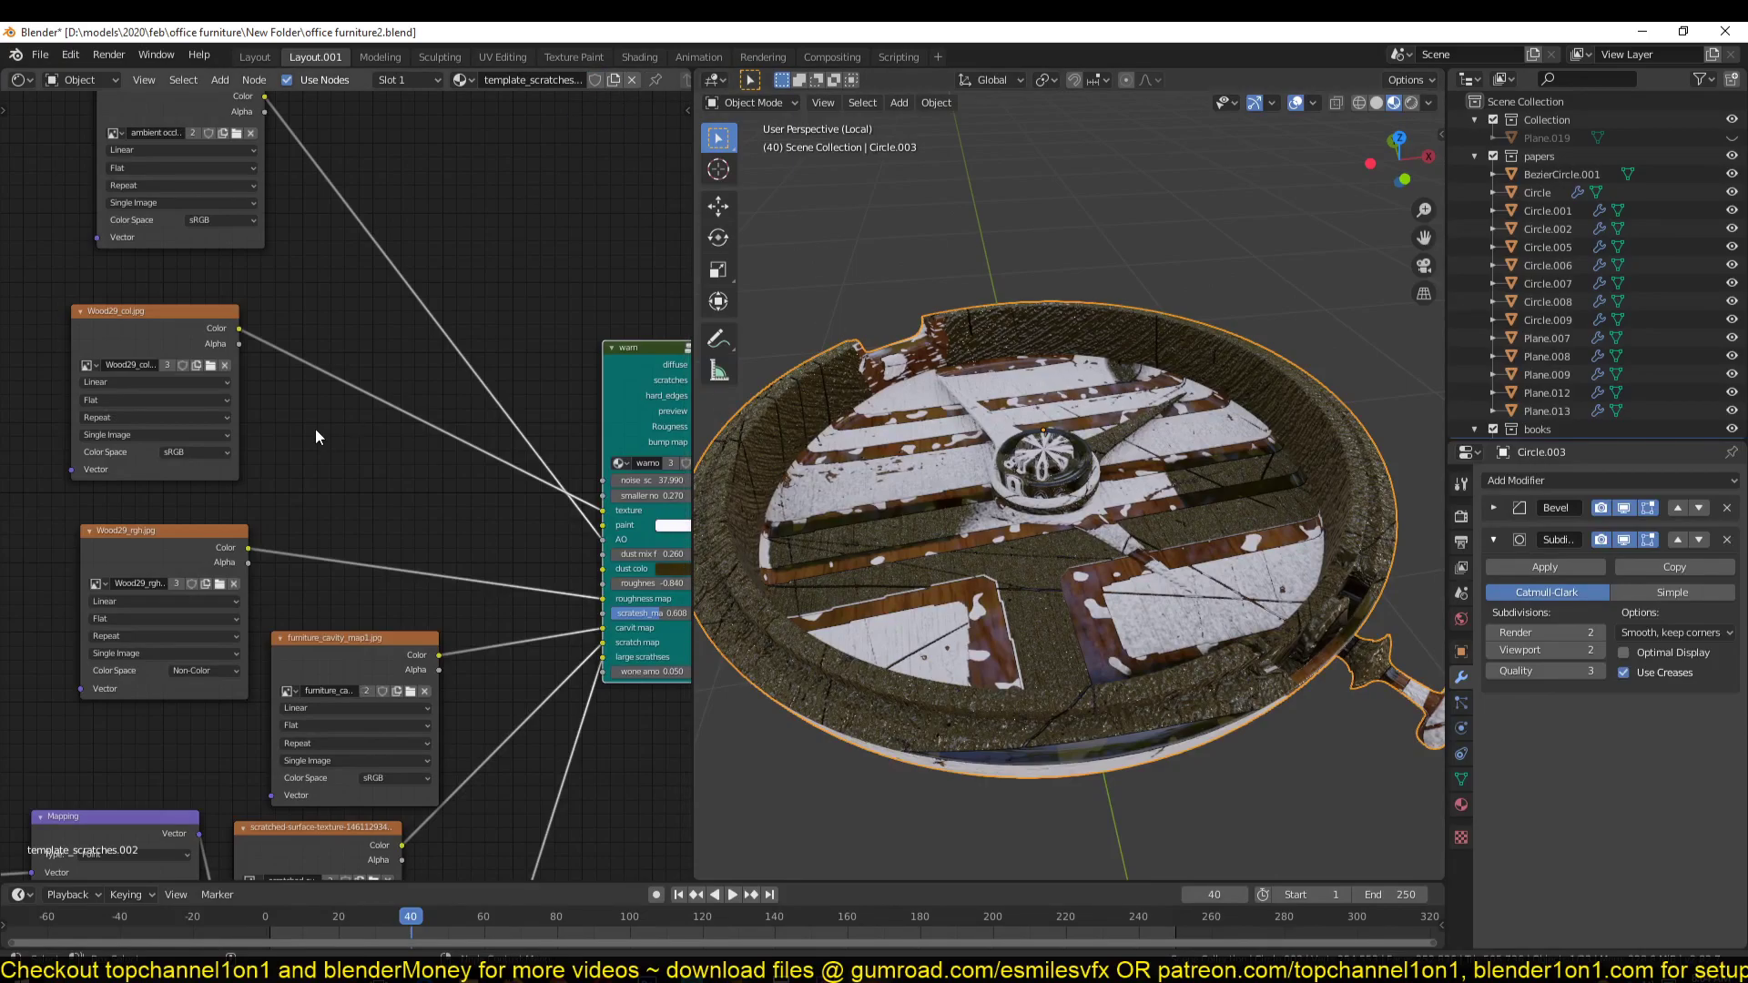
middle_drag(374, 367, 584, 303)
middle_drag(496, 439, 449, 741)
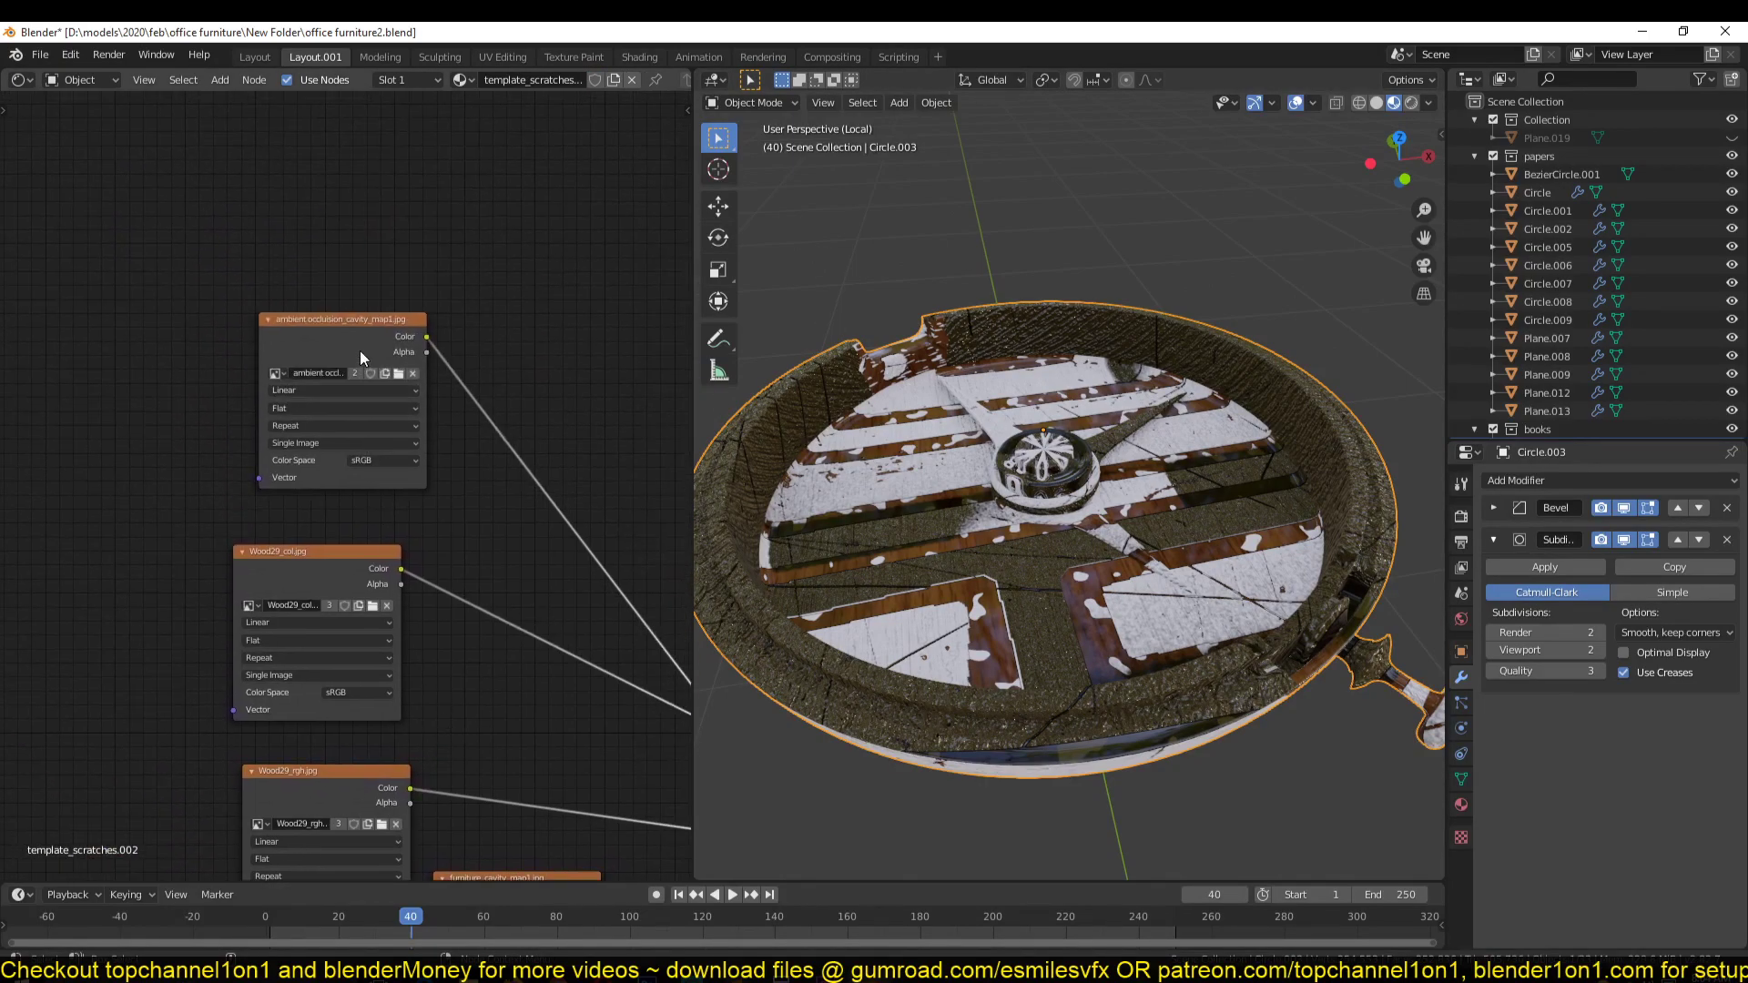
middle_drag(426, 594, 340, 299)
click(321, 286)
middle_drag(376, 543, 398, 335)
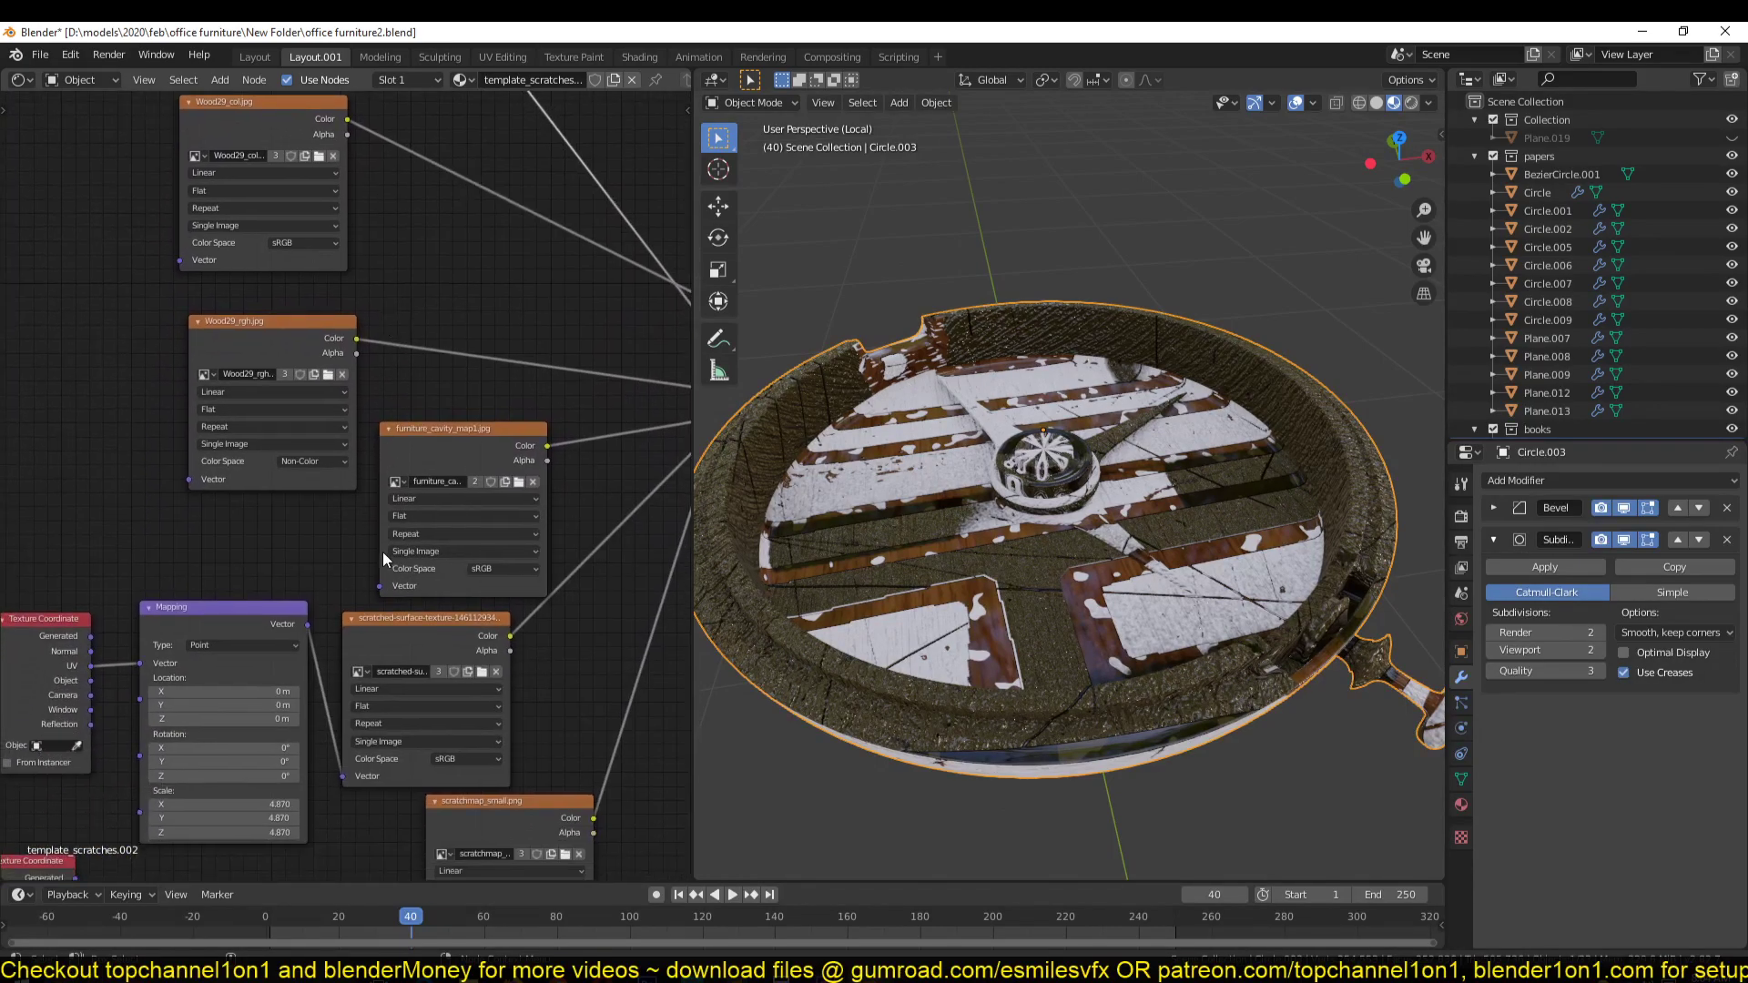
middle_drag(383, 551, 460, 679)
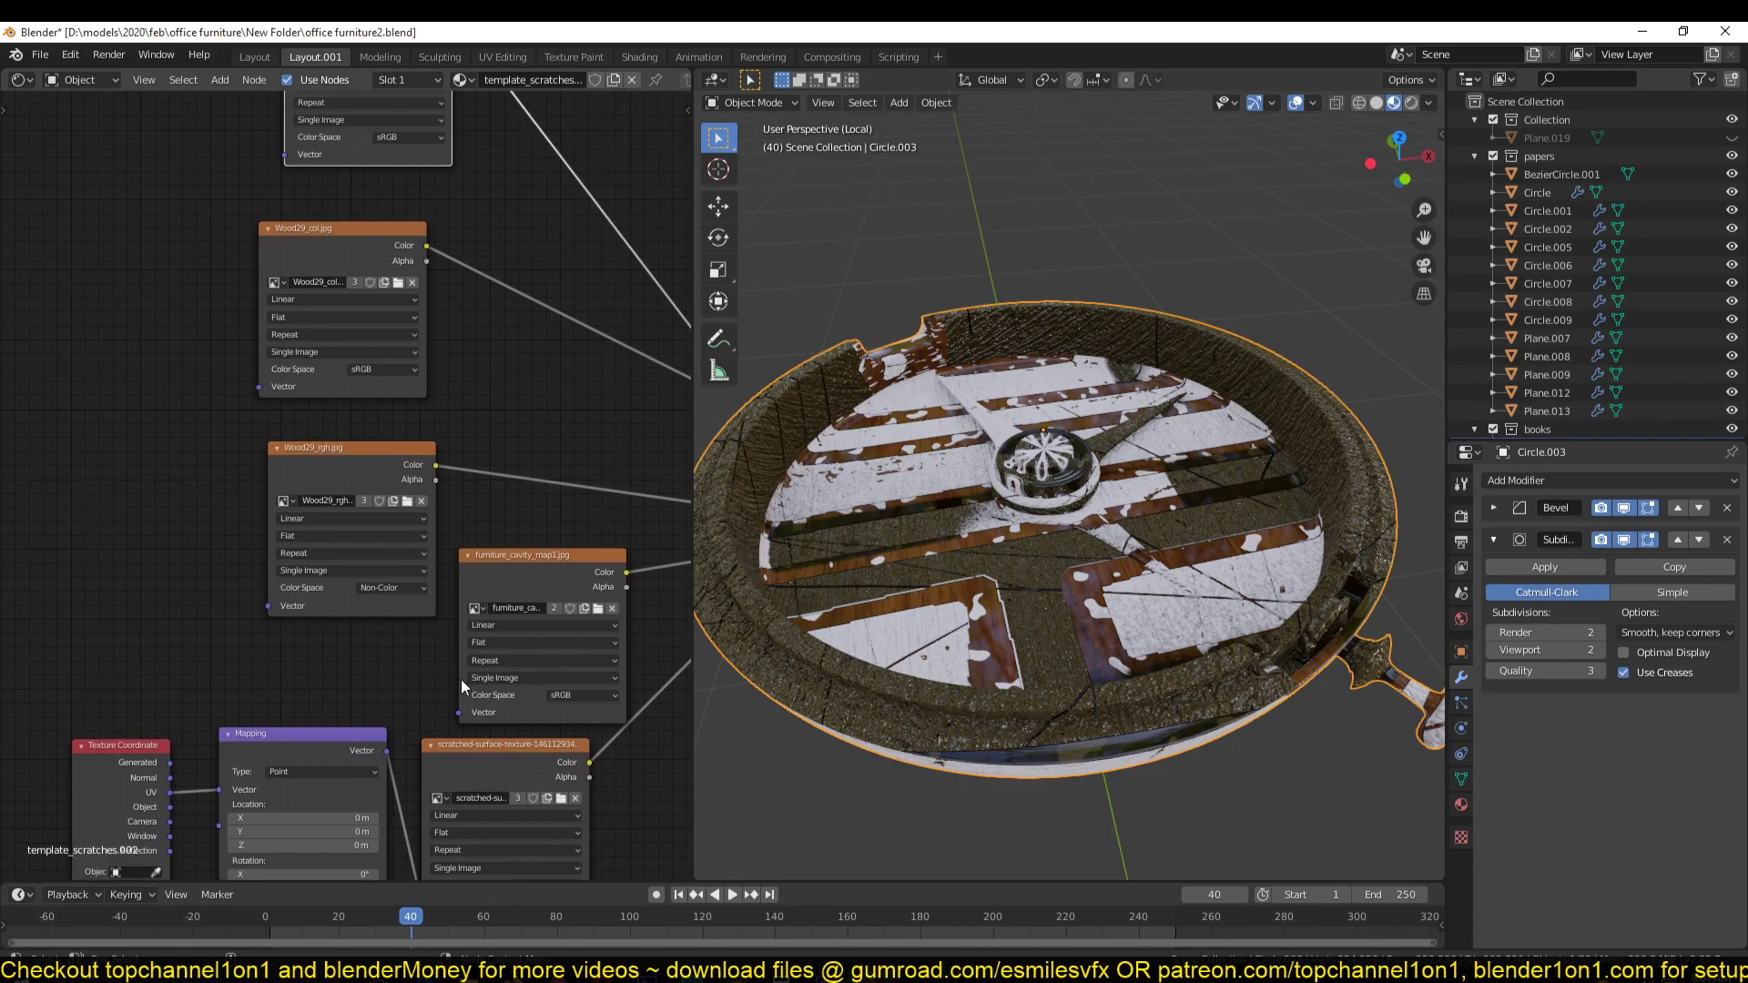
Step: Move the furniture_cavity_map1.jpg texture node above the ambient occlusion texture node
click(517, 572)
middle_drag(528, 571, 431, 647)
scroll(468, 581, down, 5)
drag(416, 608, 293, 127)
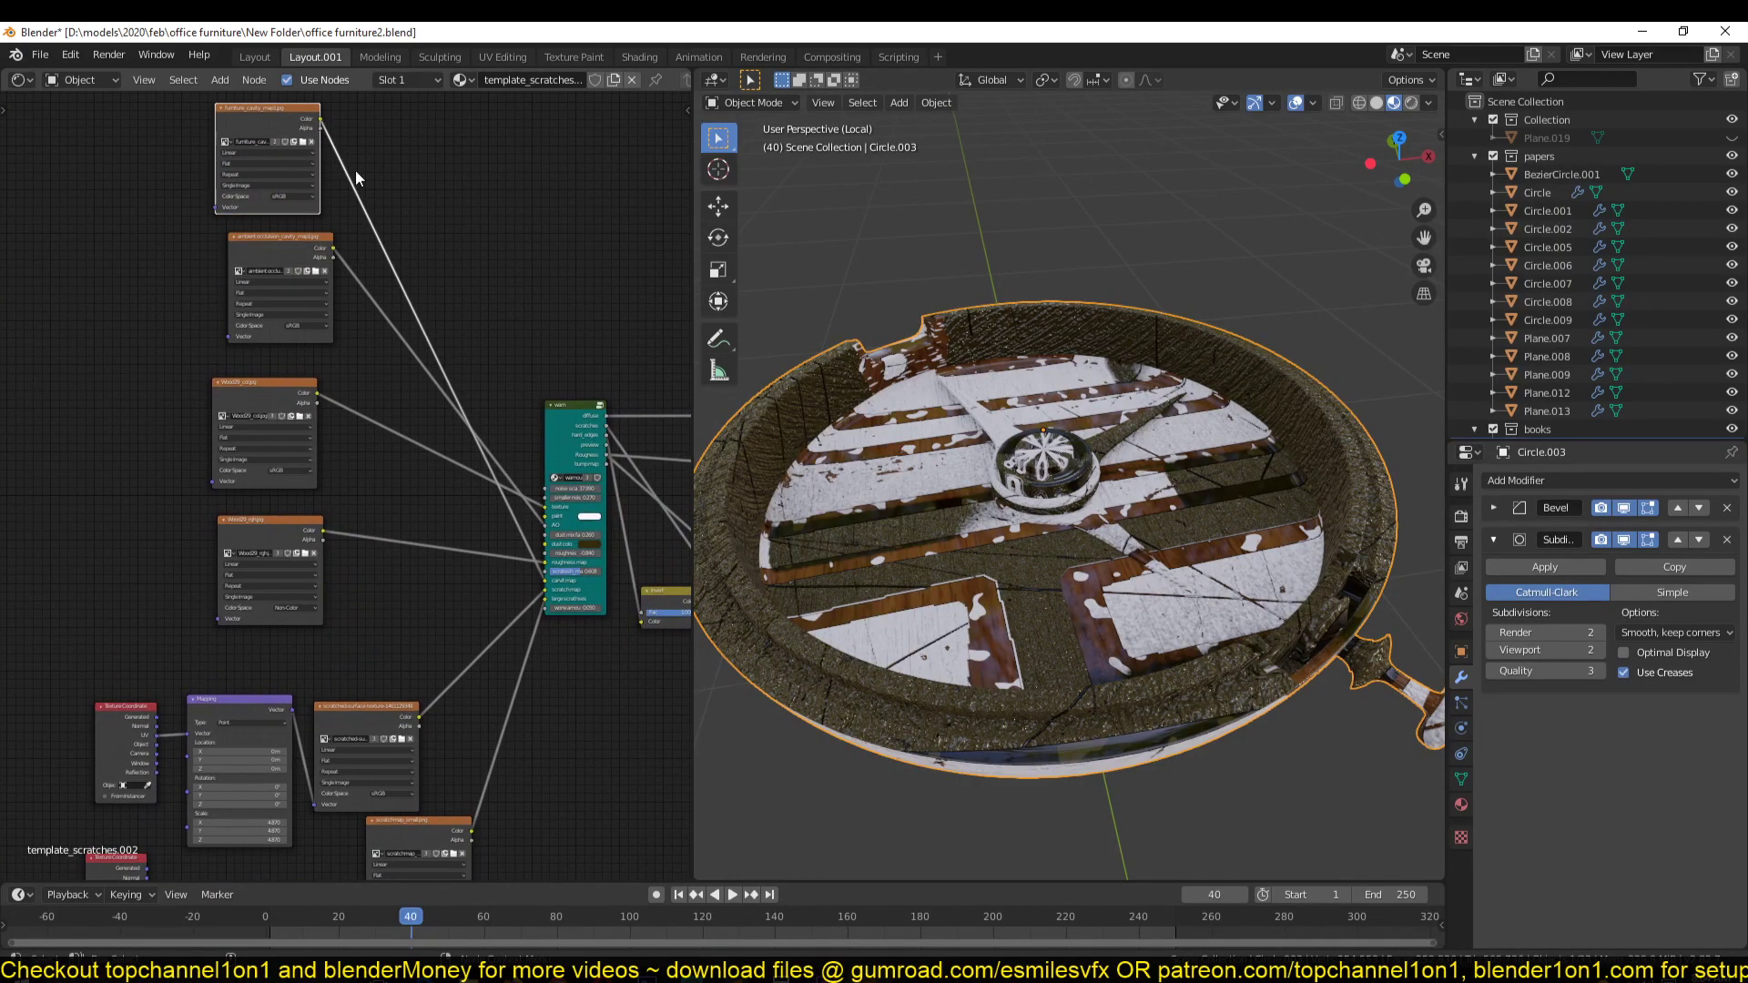
middle_drag(358, 177, 397, 298)
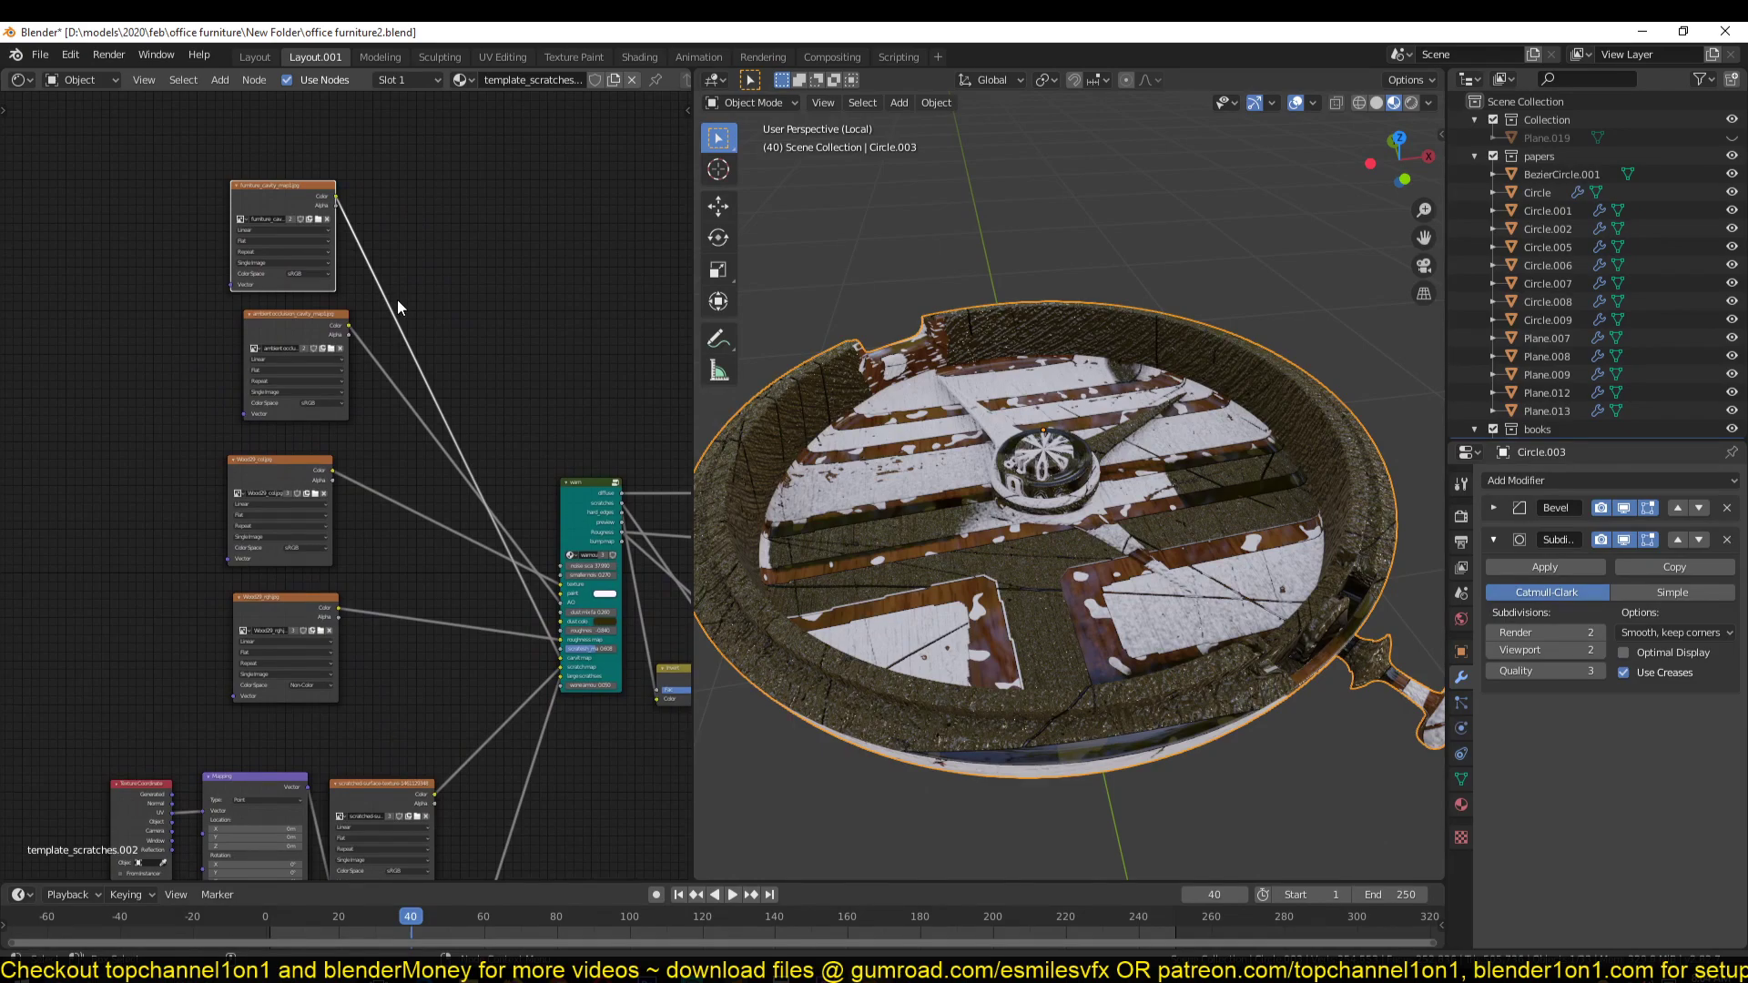
scroll(397, 298, up, 2)
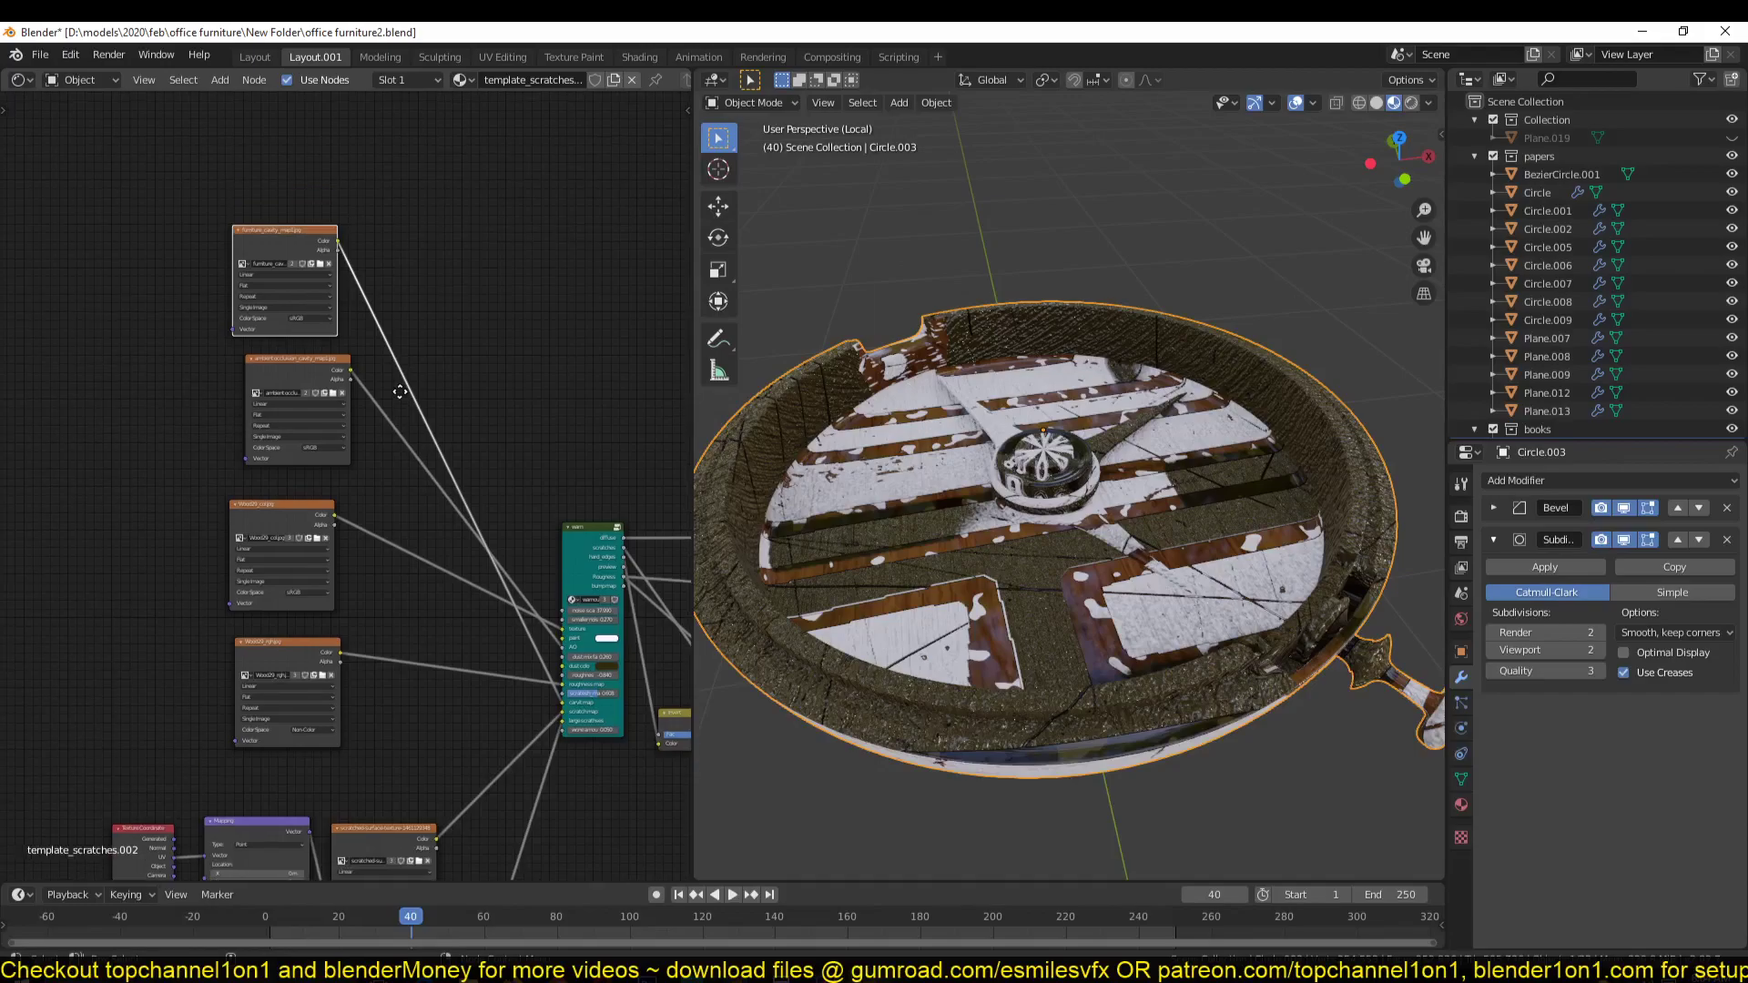
scroll(309, 331, up, 2)
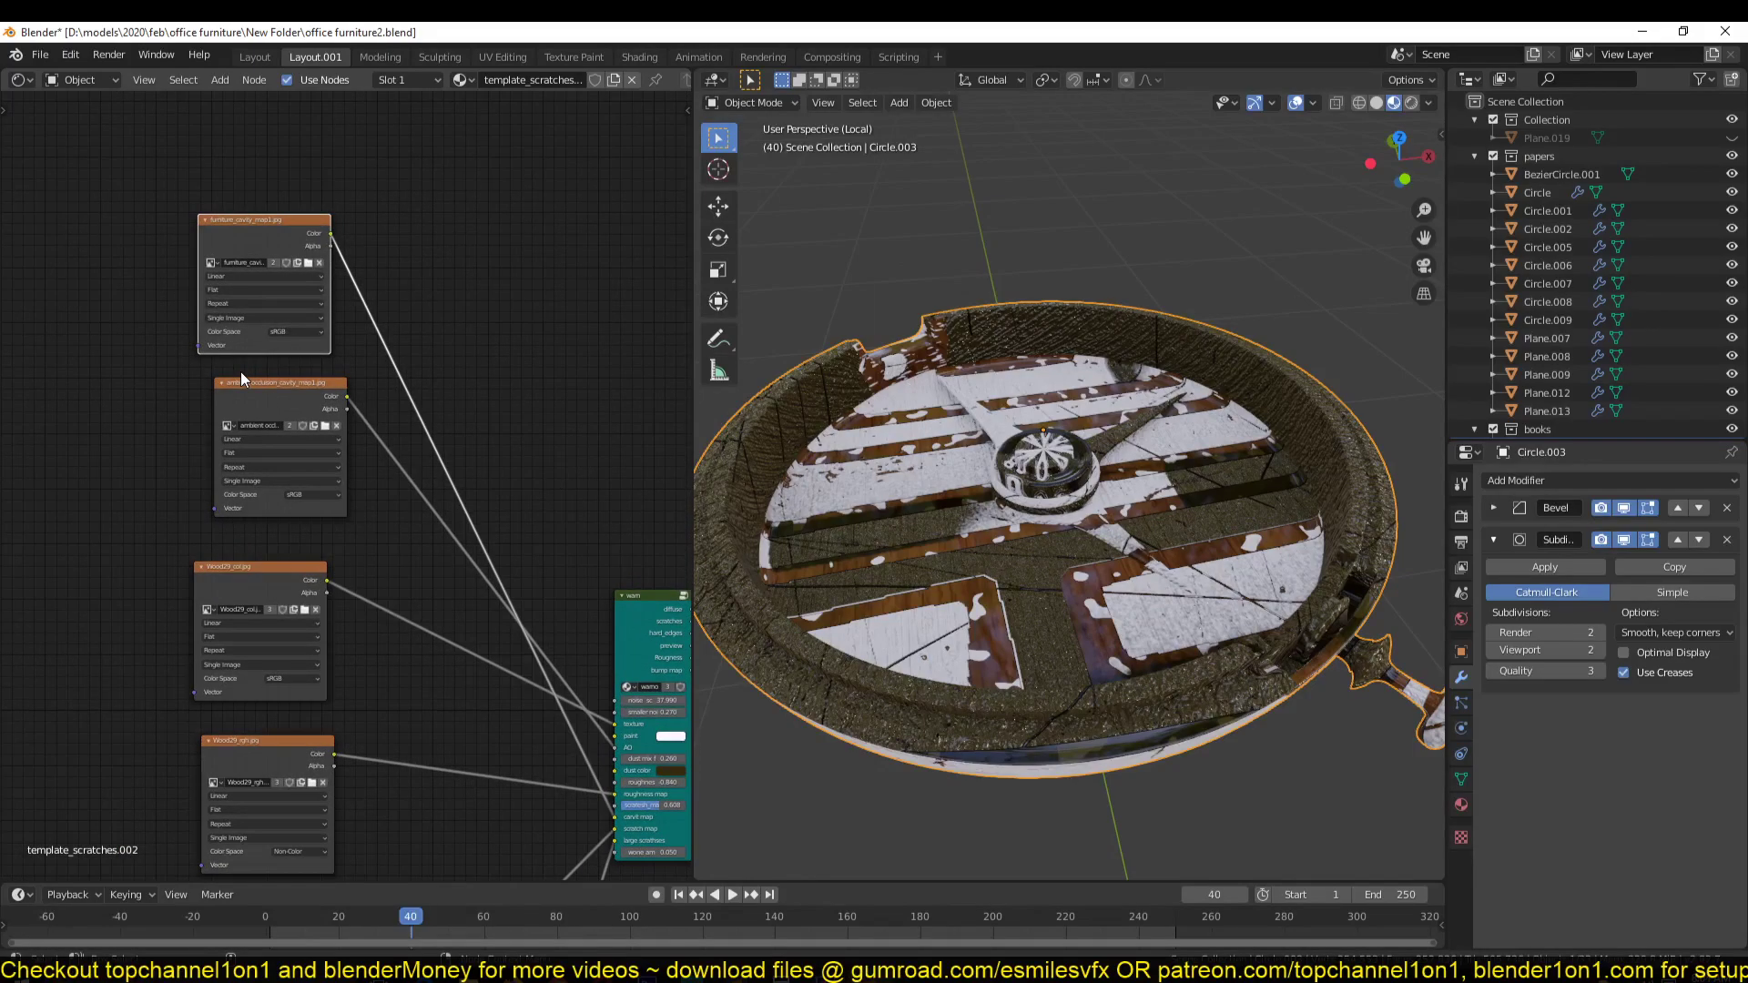
Step: Examine the texture and mapping nodes feeding the warn node group and the mask nodes inside the group
scroll(232, 386, down, 3)
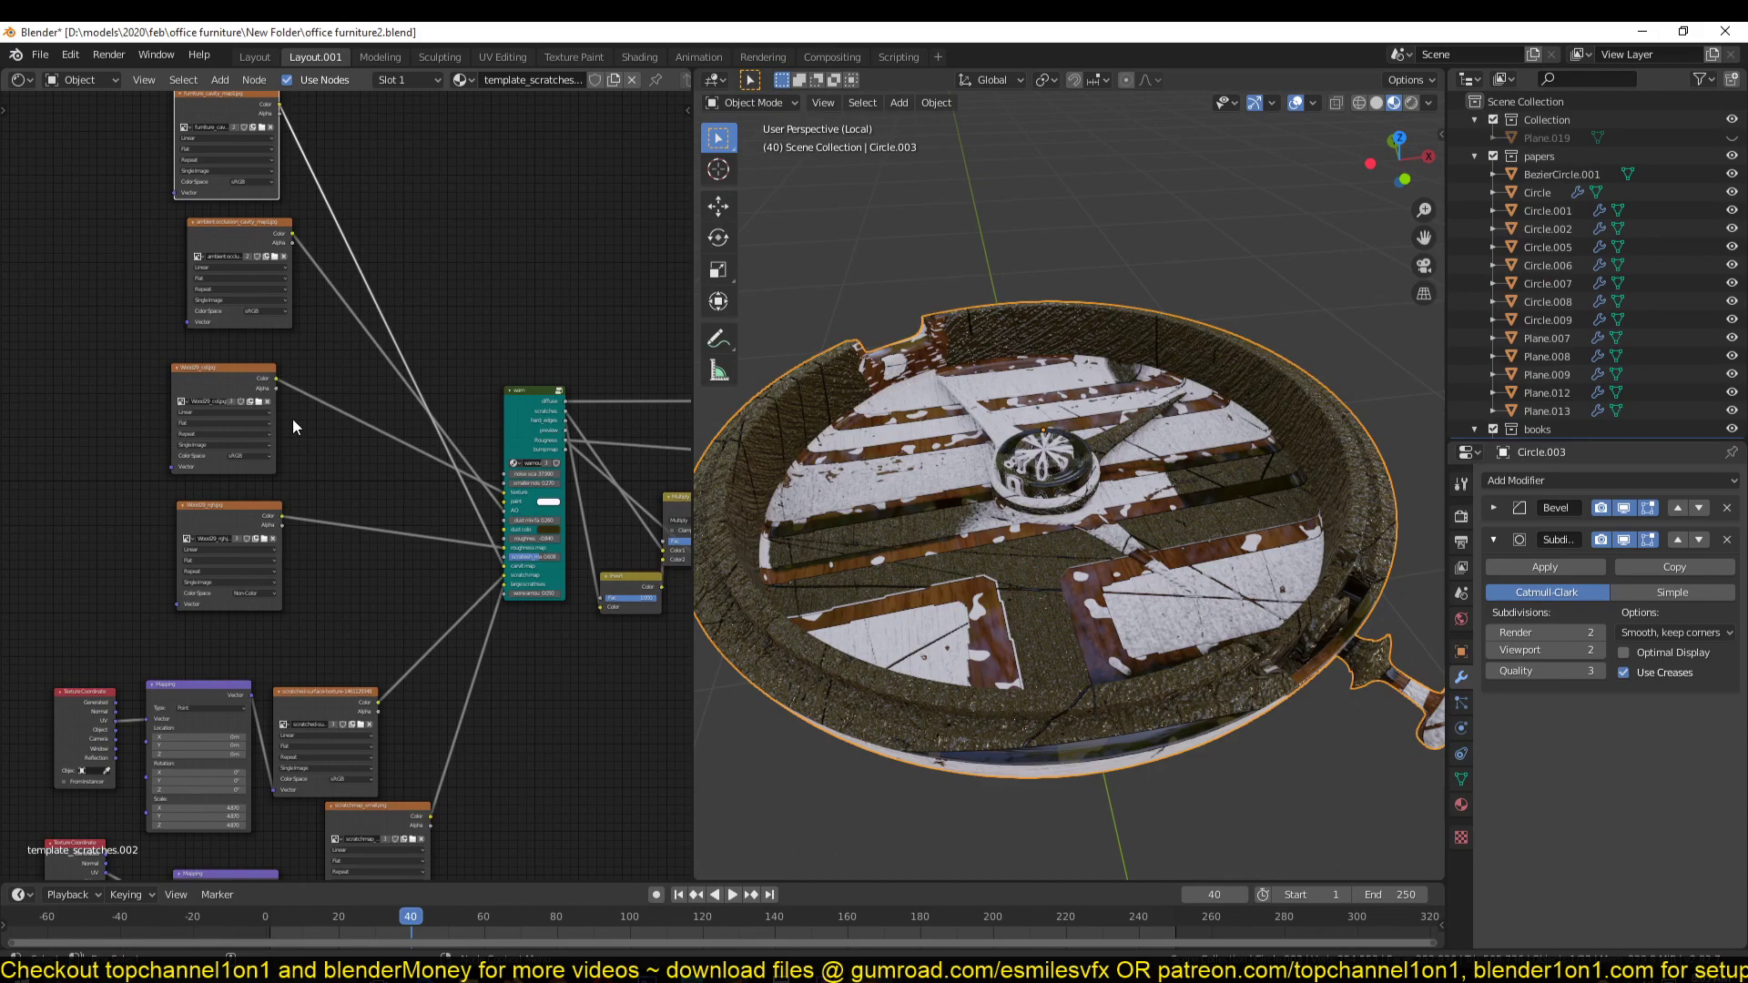
middle_drag(291, 411, 308, 314)
scroll(305, 291, down, 2)
drag(55, 314, 445, 864)
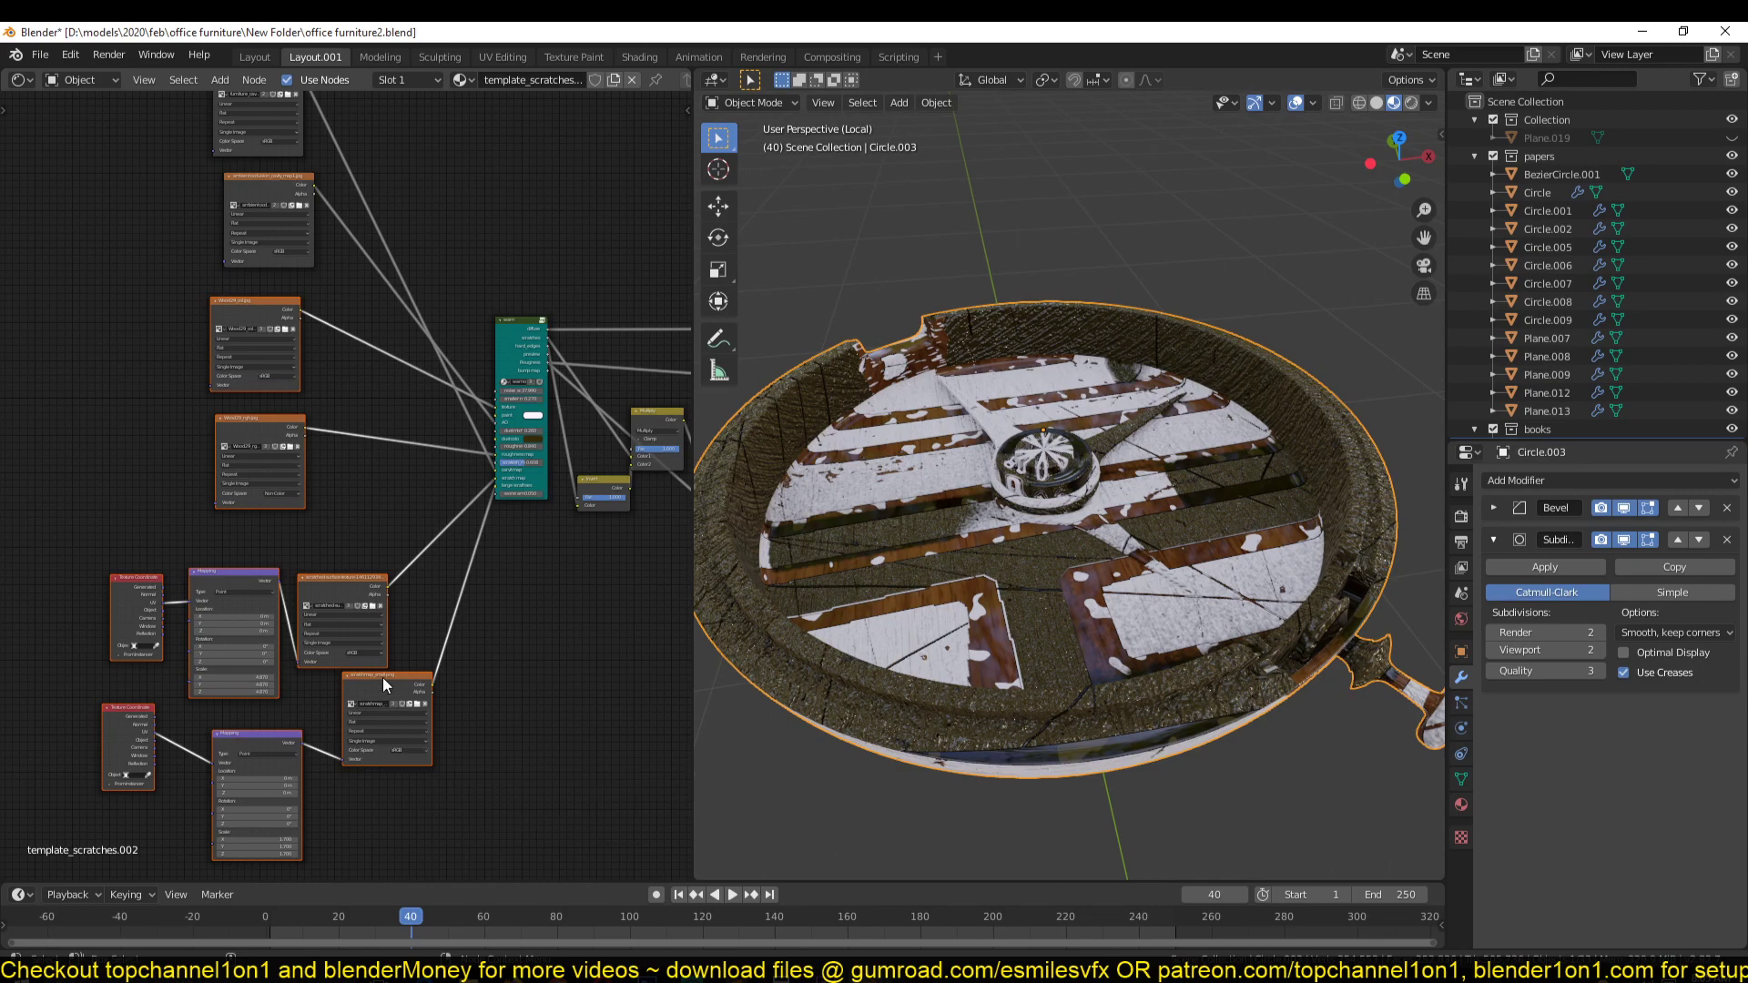
scroll(516, 364, up, 1)
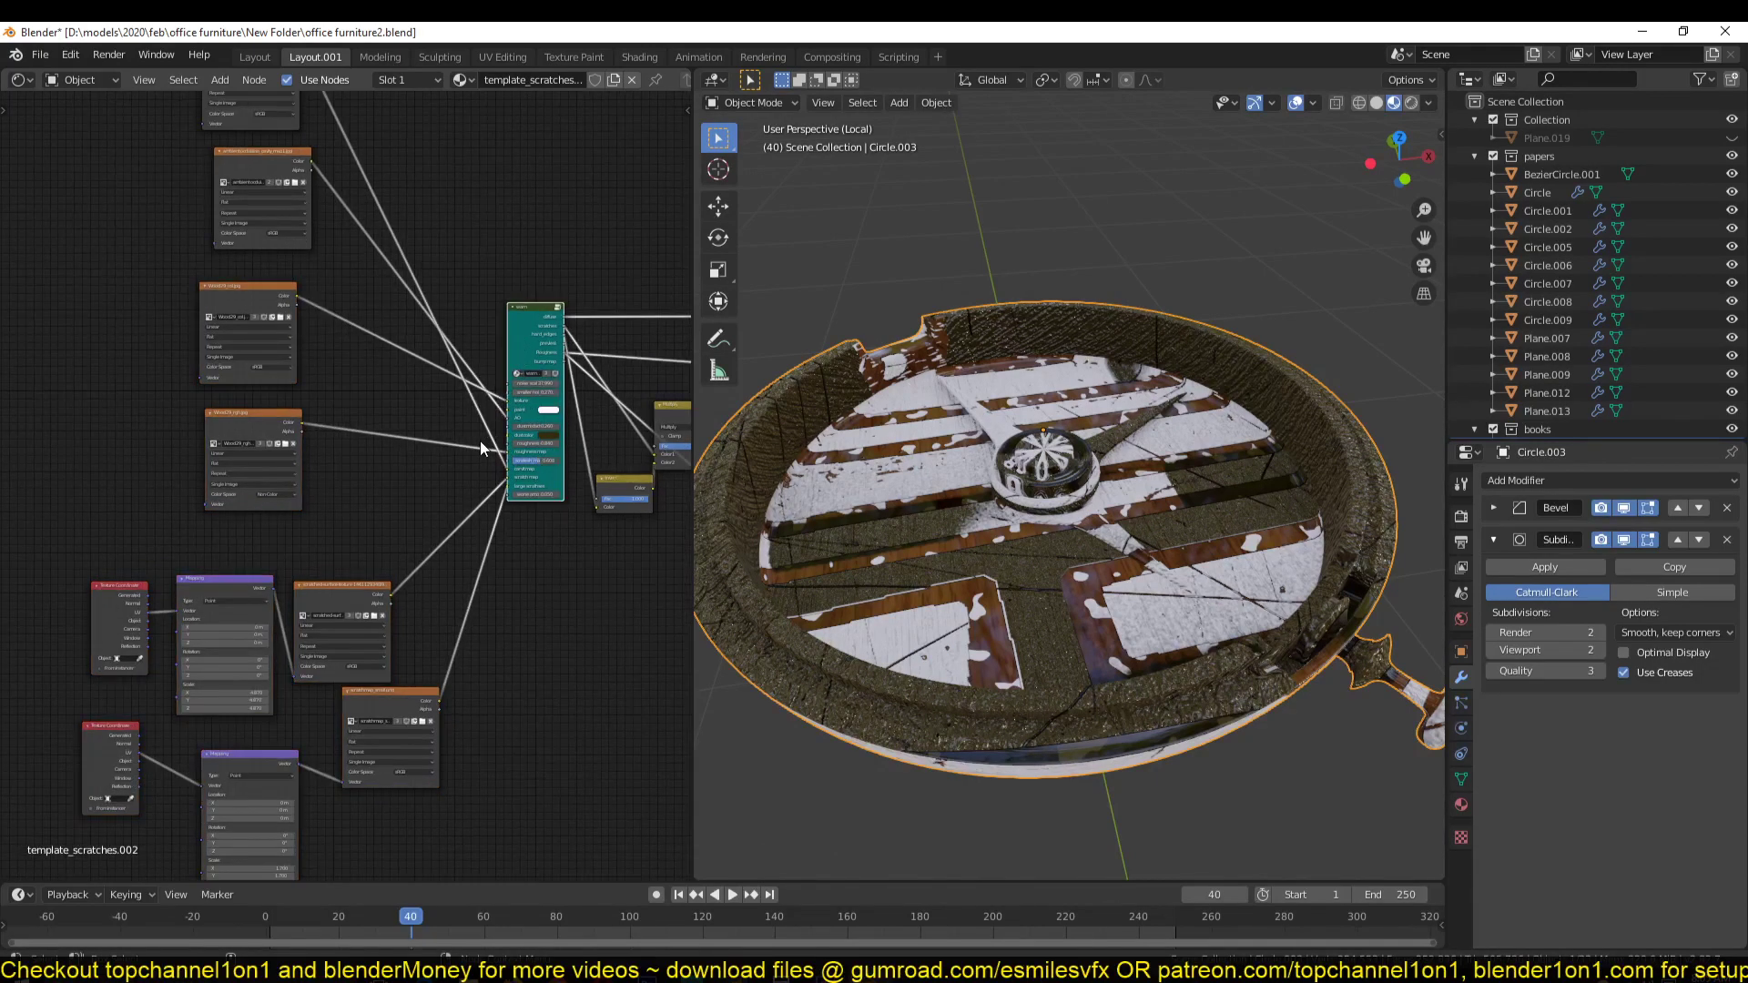
key(Tab)
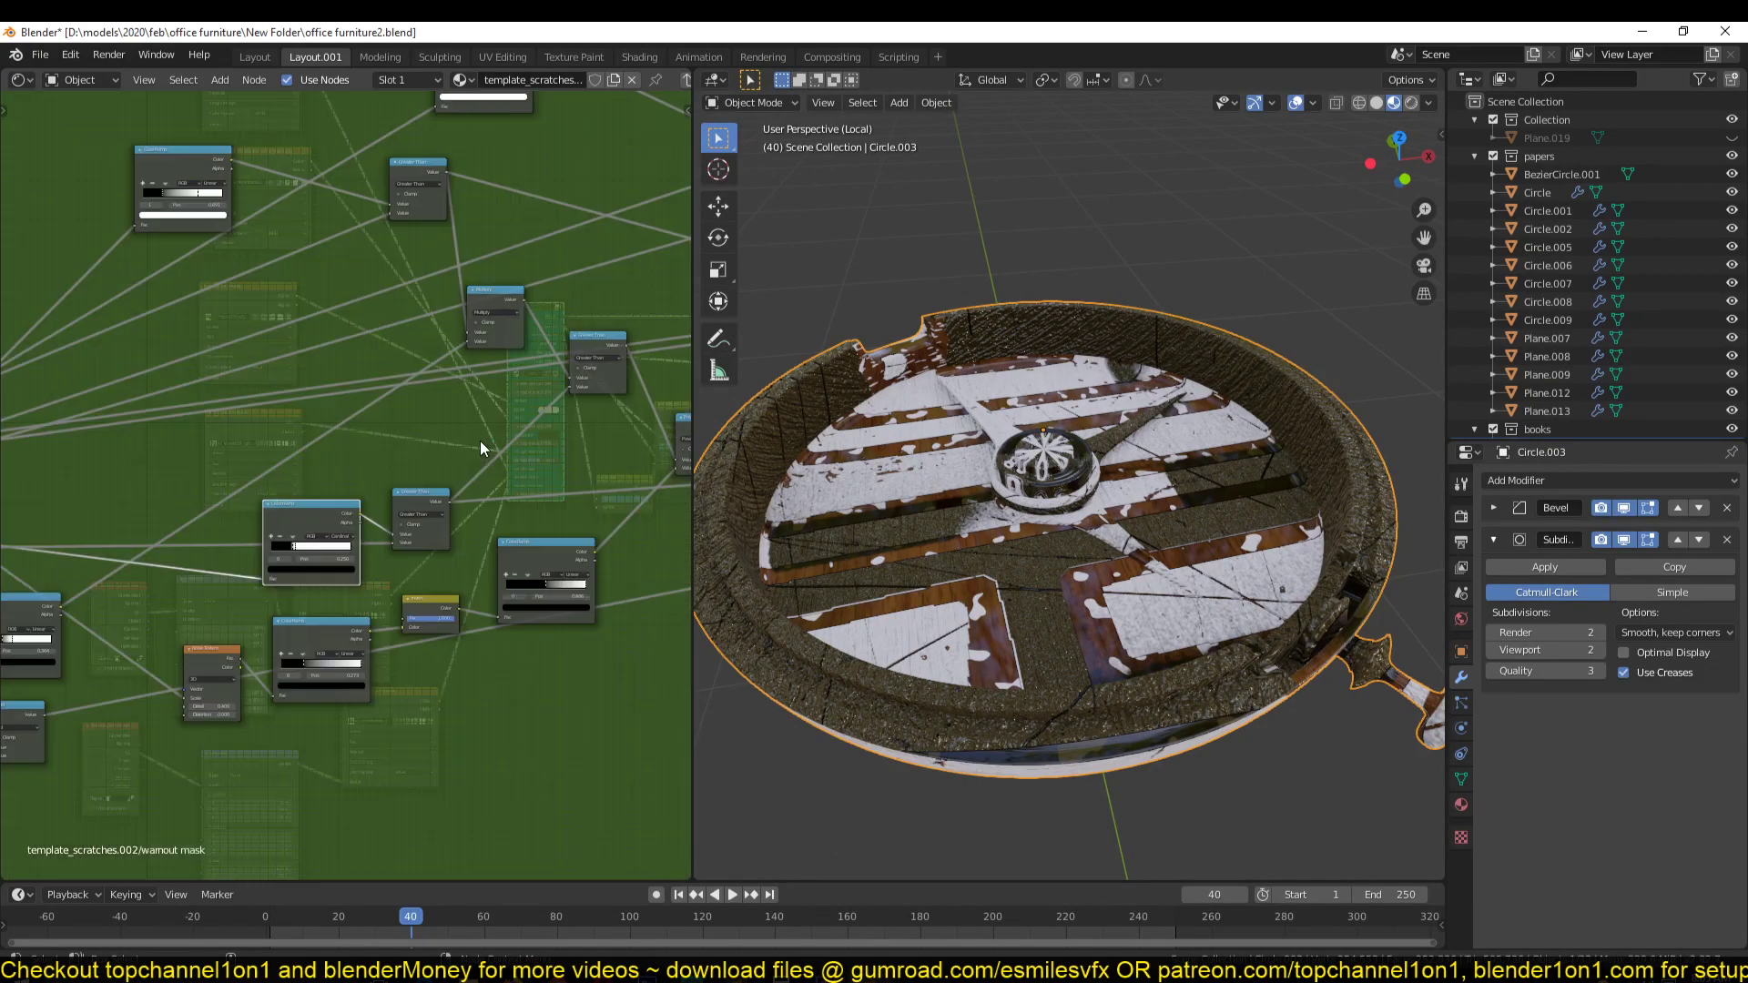
scroll(479, 440, down, 4)
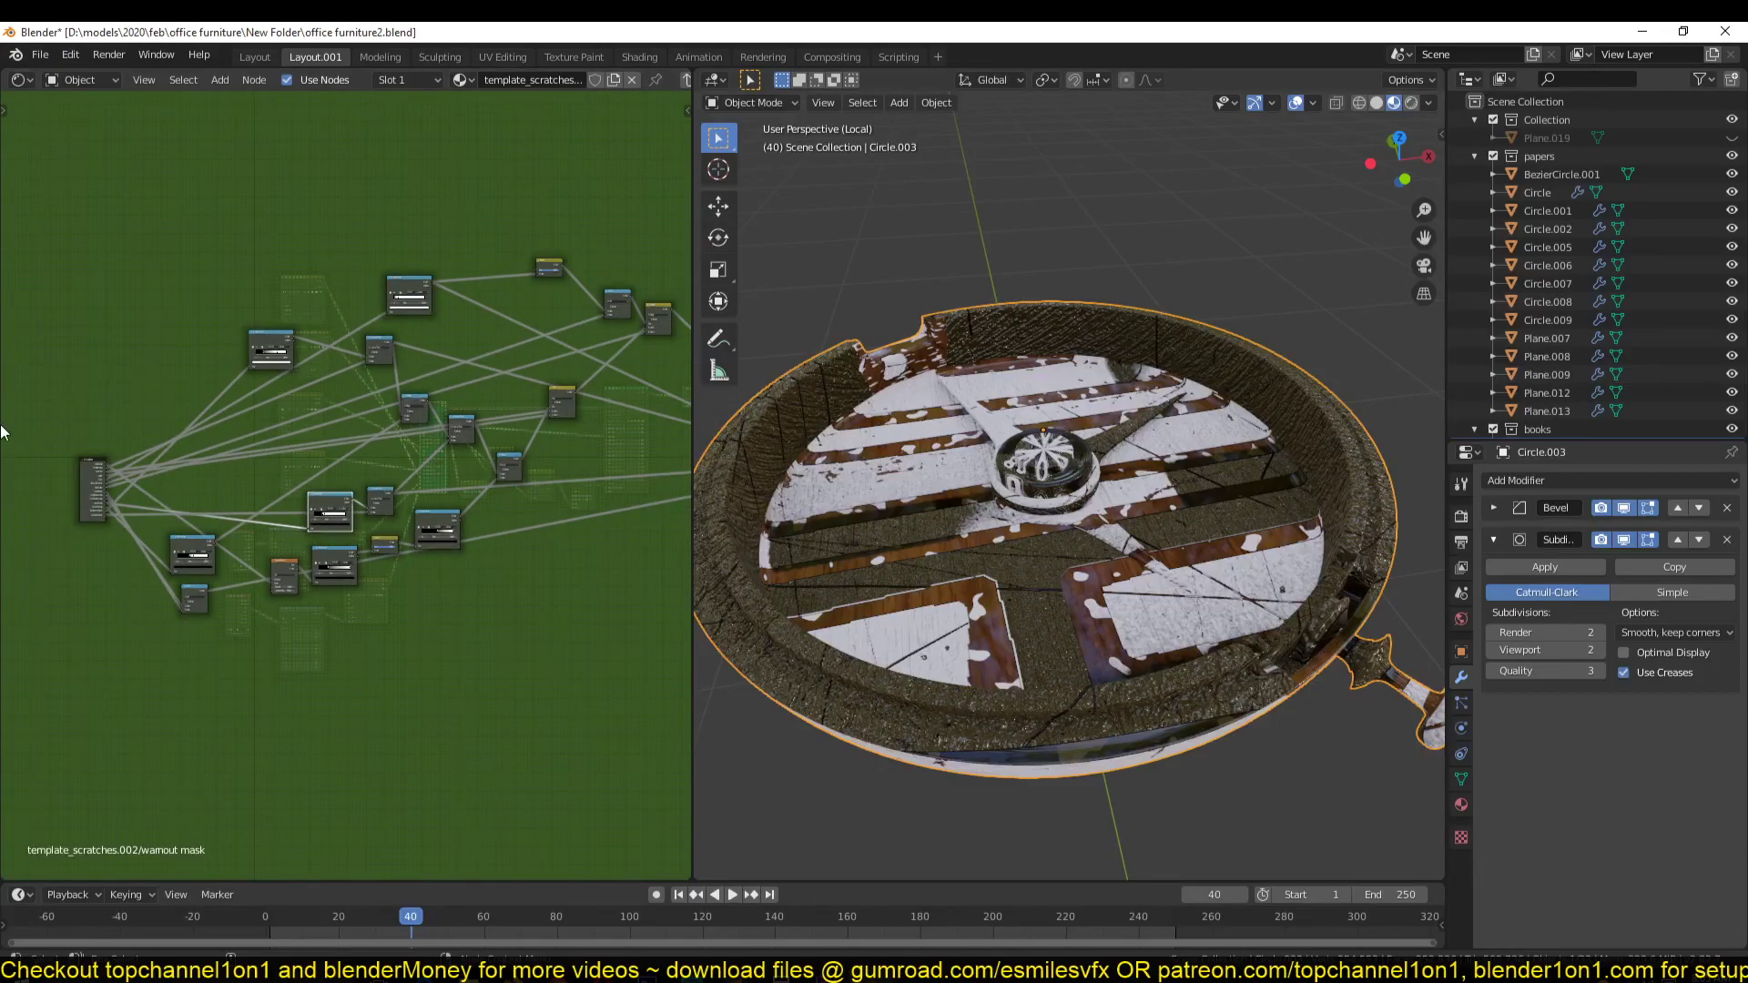
scroll(280, 448, up, 5)
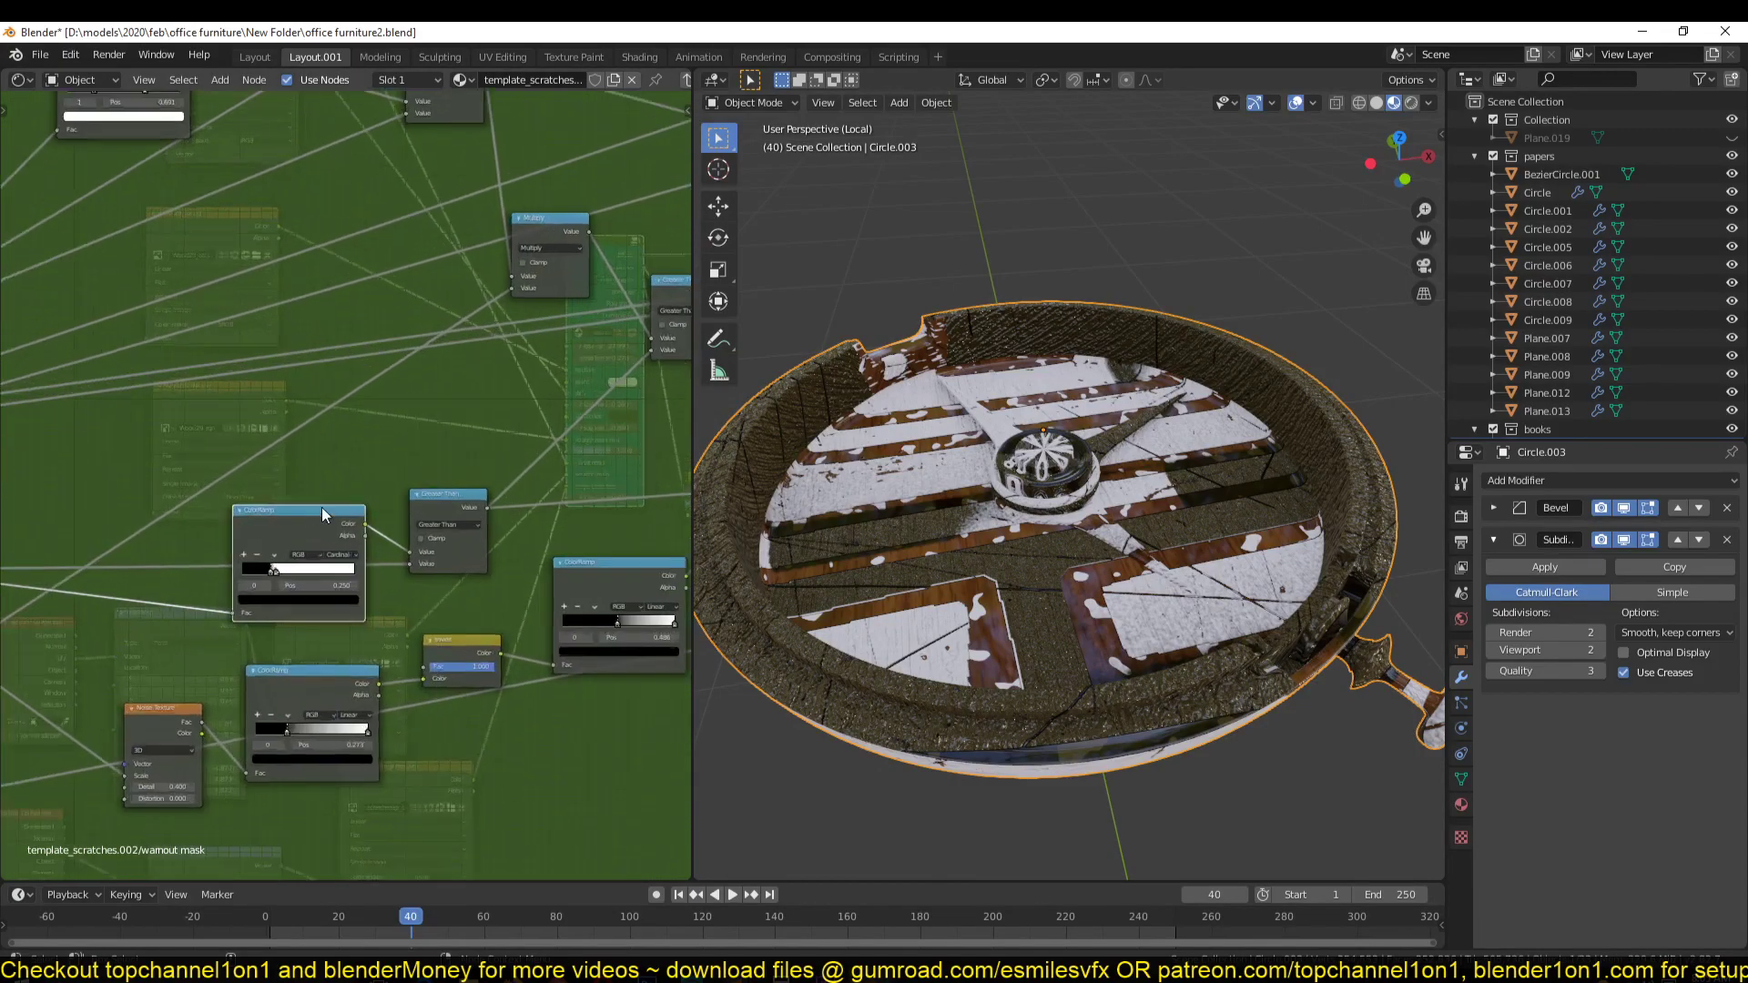
key(Tab)
scroll(249, 284, down, 1)
middle_drag(249, 284, 324, 540)
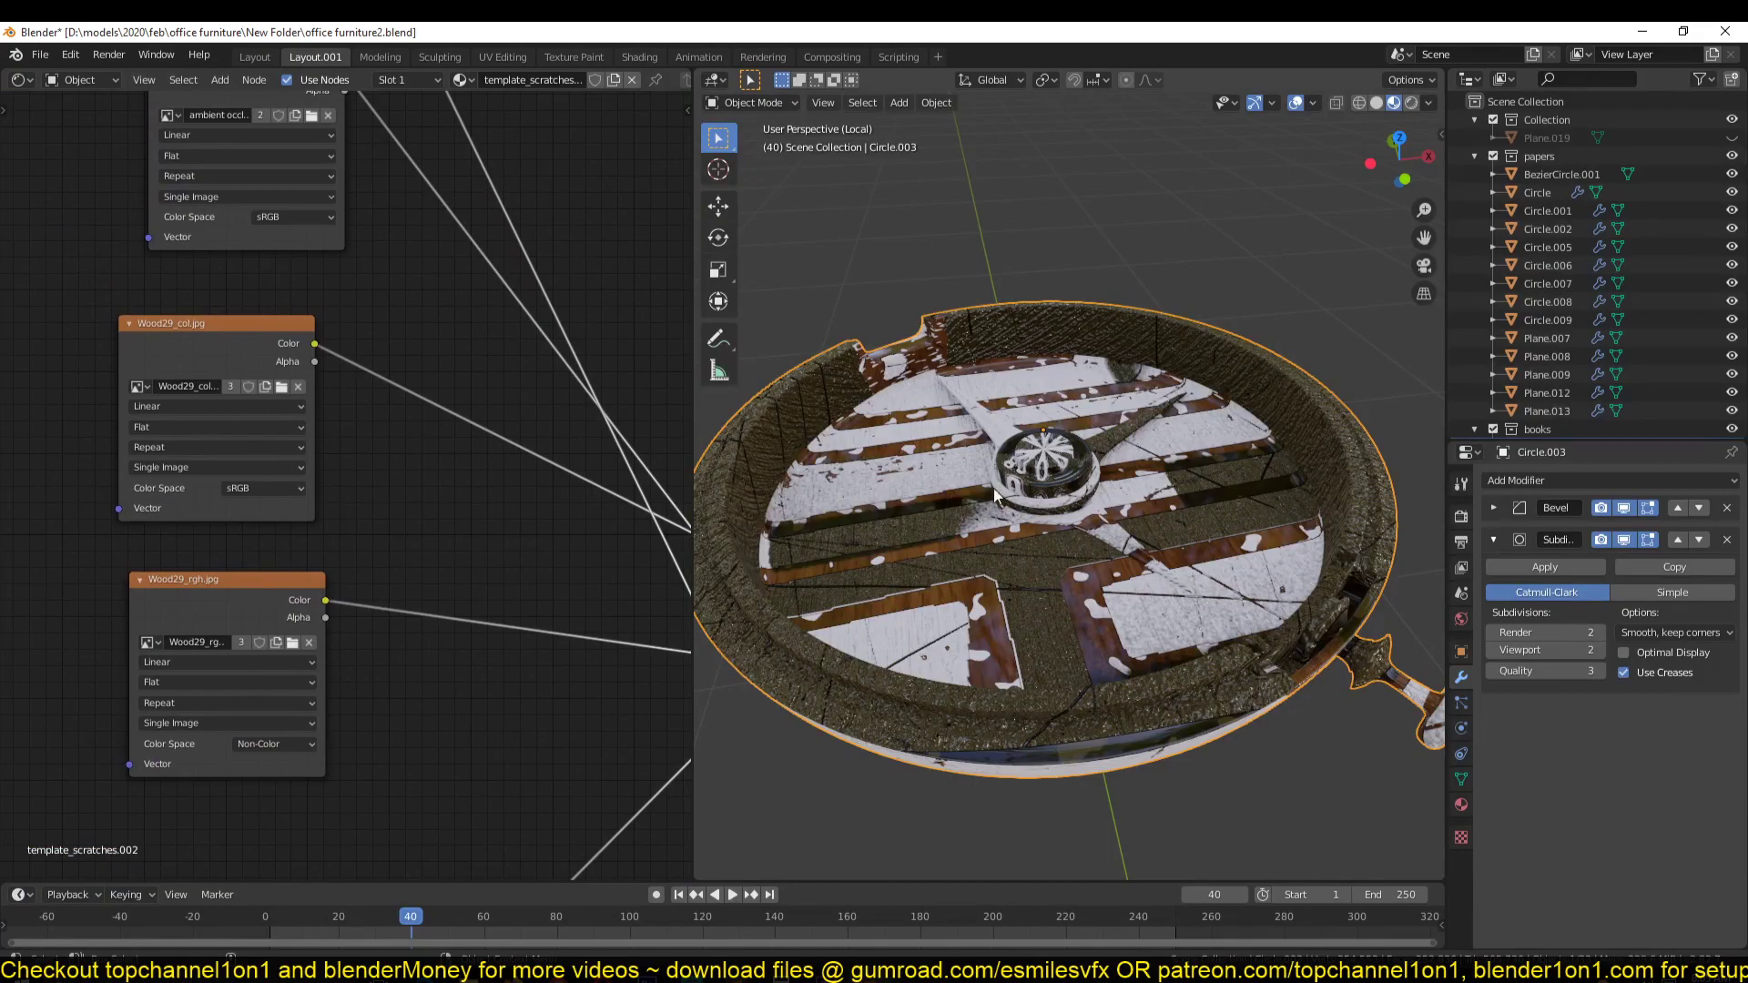
Step: Load the books ambient occlusion map image into the texture node holding furniture_cavity_map1.jpg
middle_drag(1095, 675, 1046, 528)
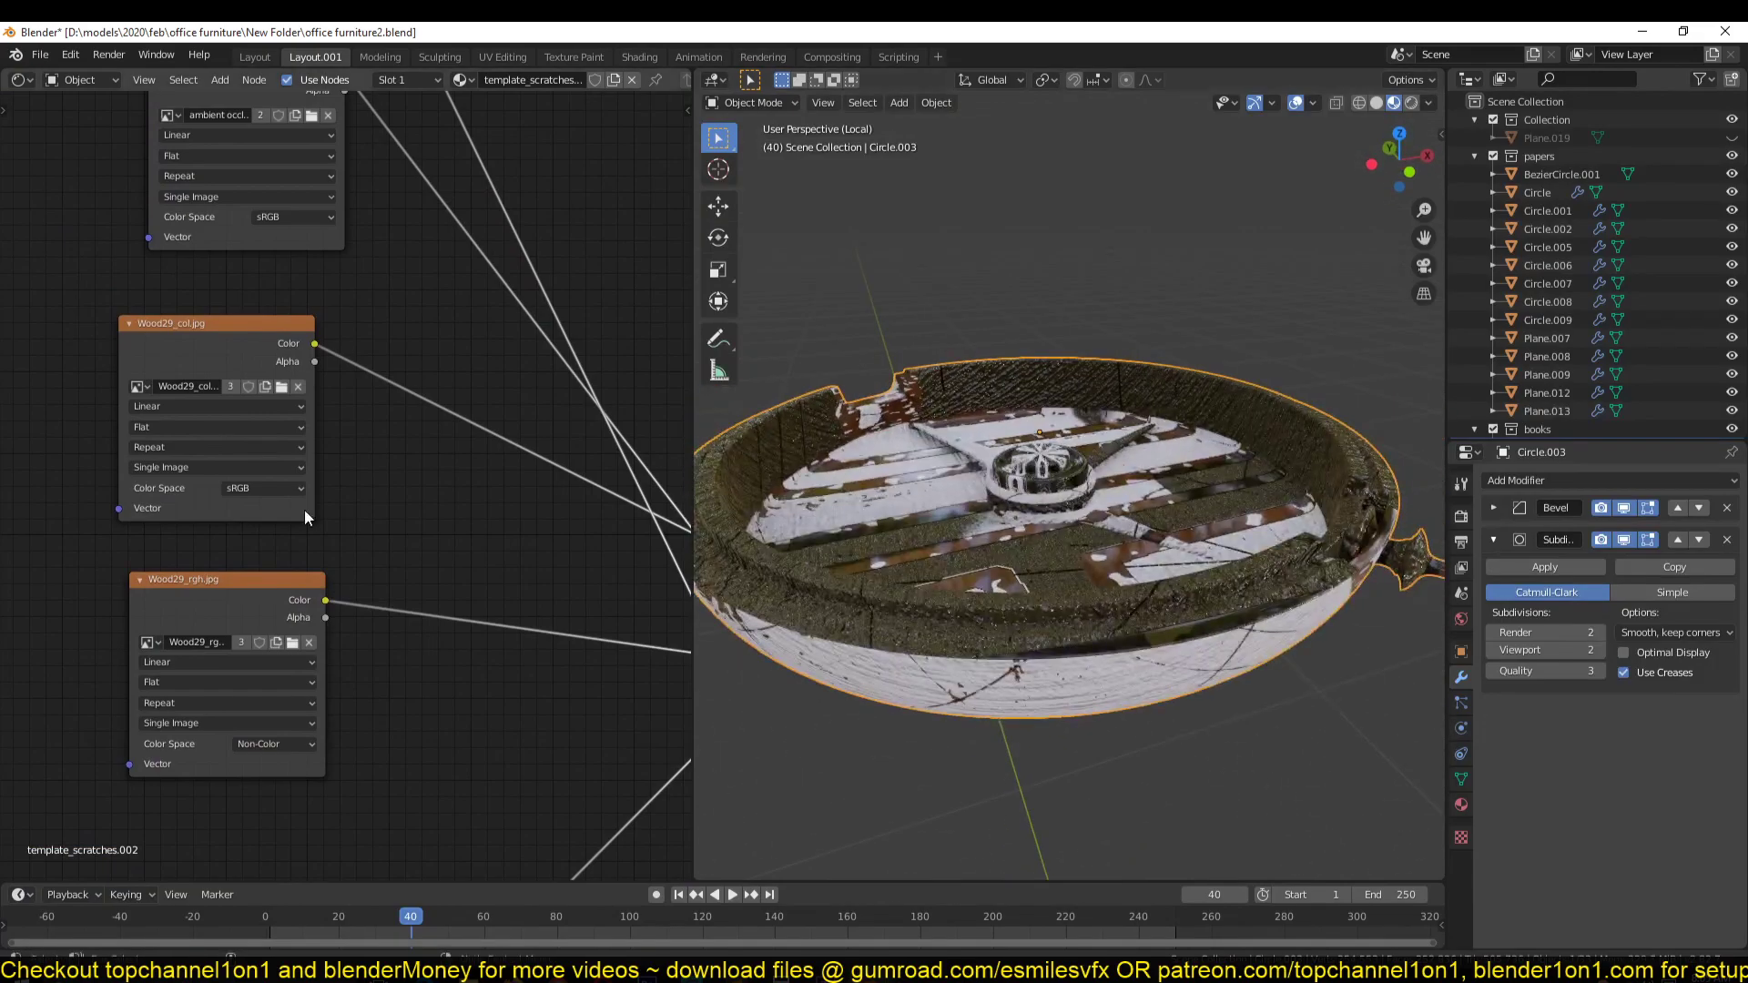
scroll(304, 510, down, 2)
middle_drag(304, 510, 363, 598)
middle_drag(386, 364, 347, 564)
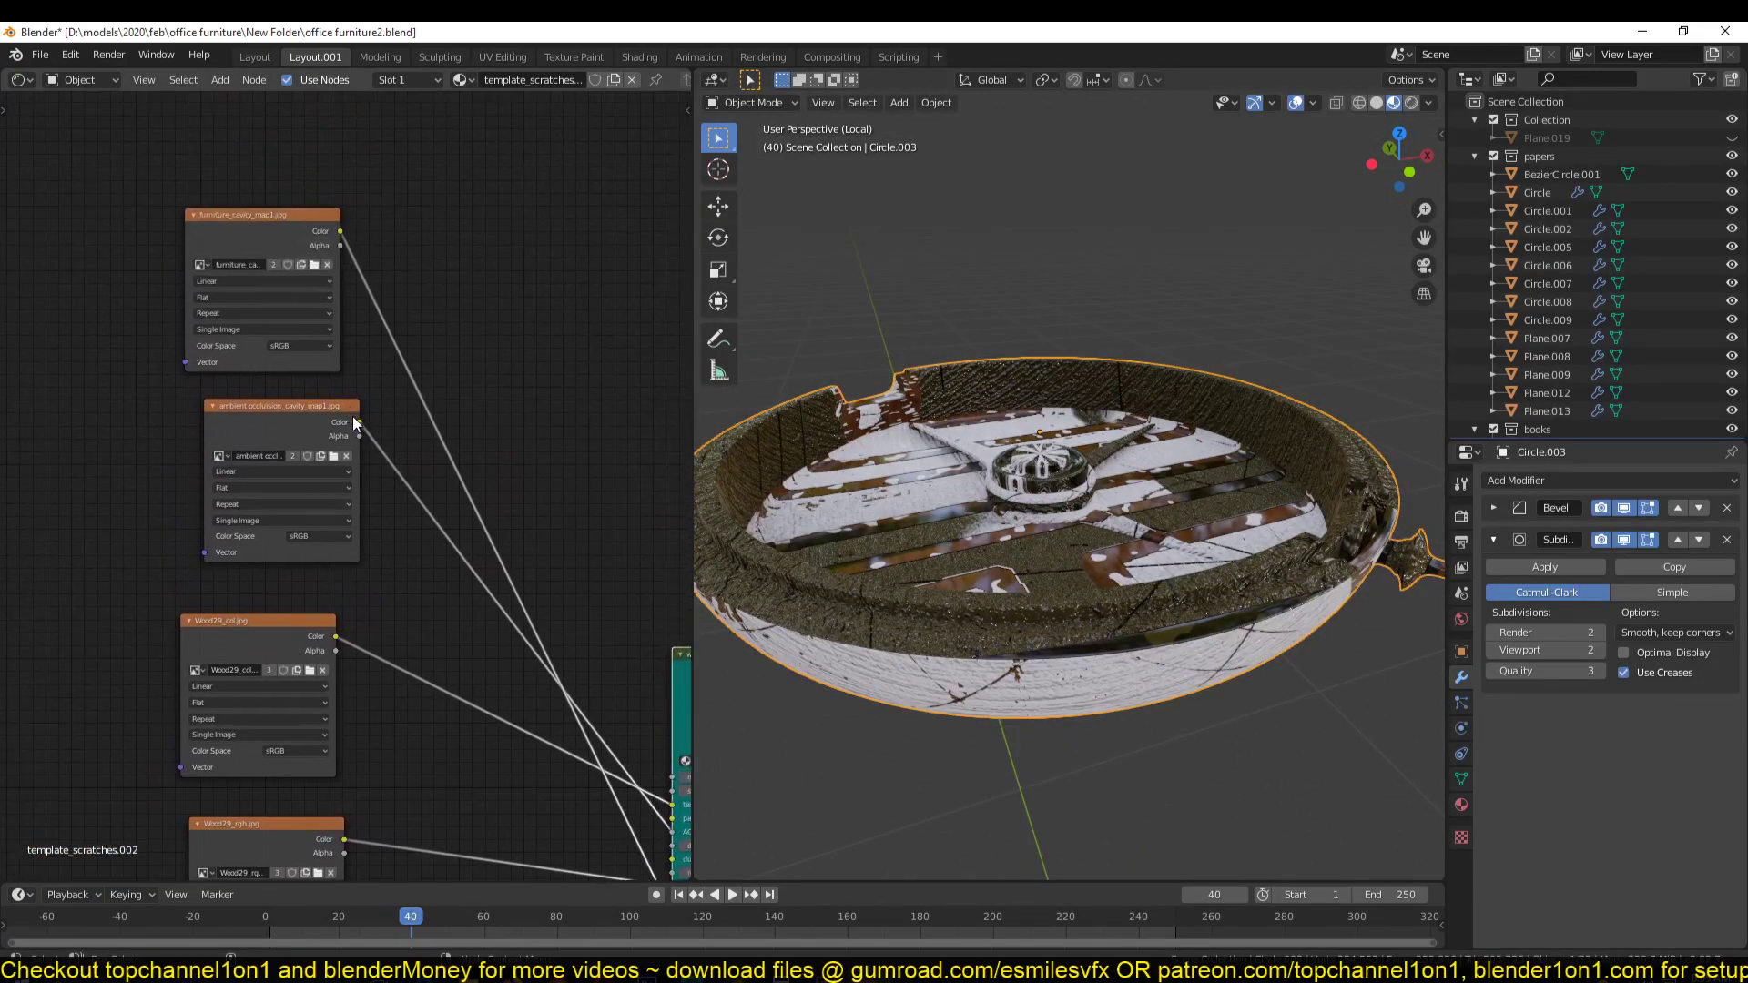
middle_drag(353, 418, 385, 530)
scroll(371, 565, up, 1)
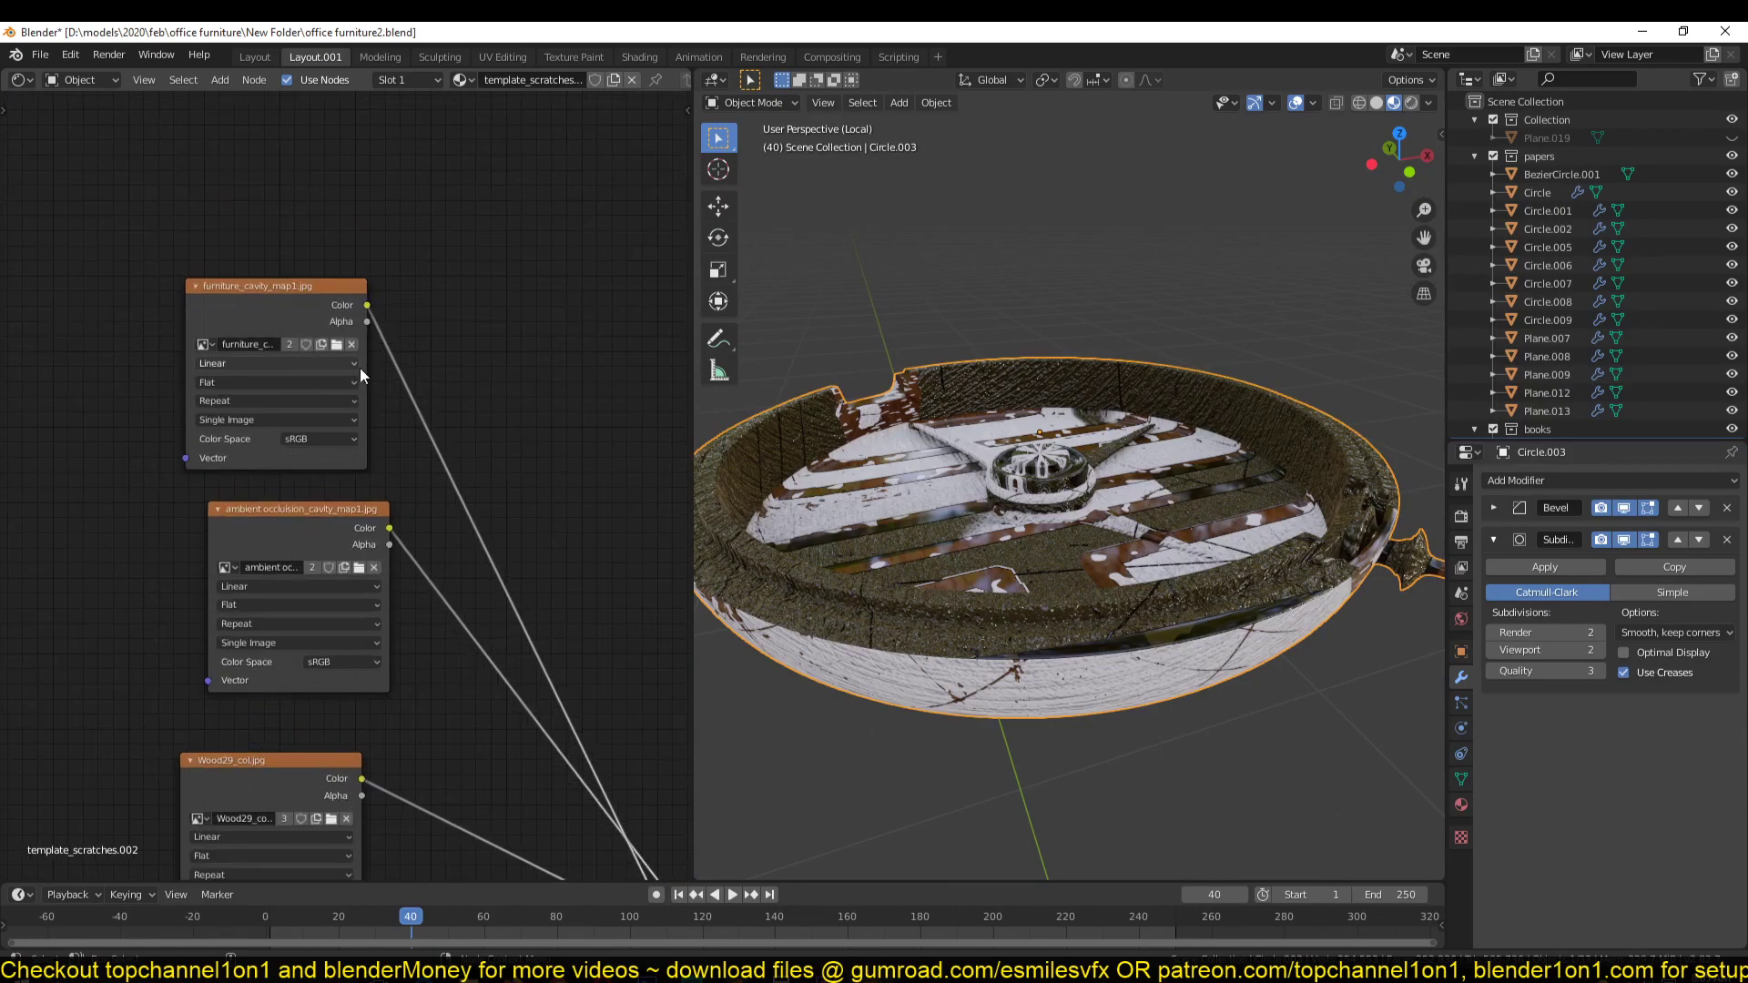
click(336, 344)
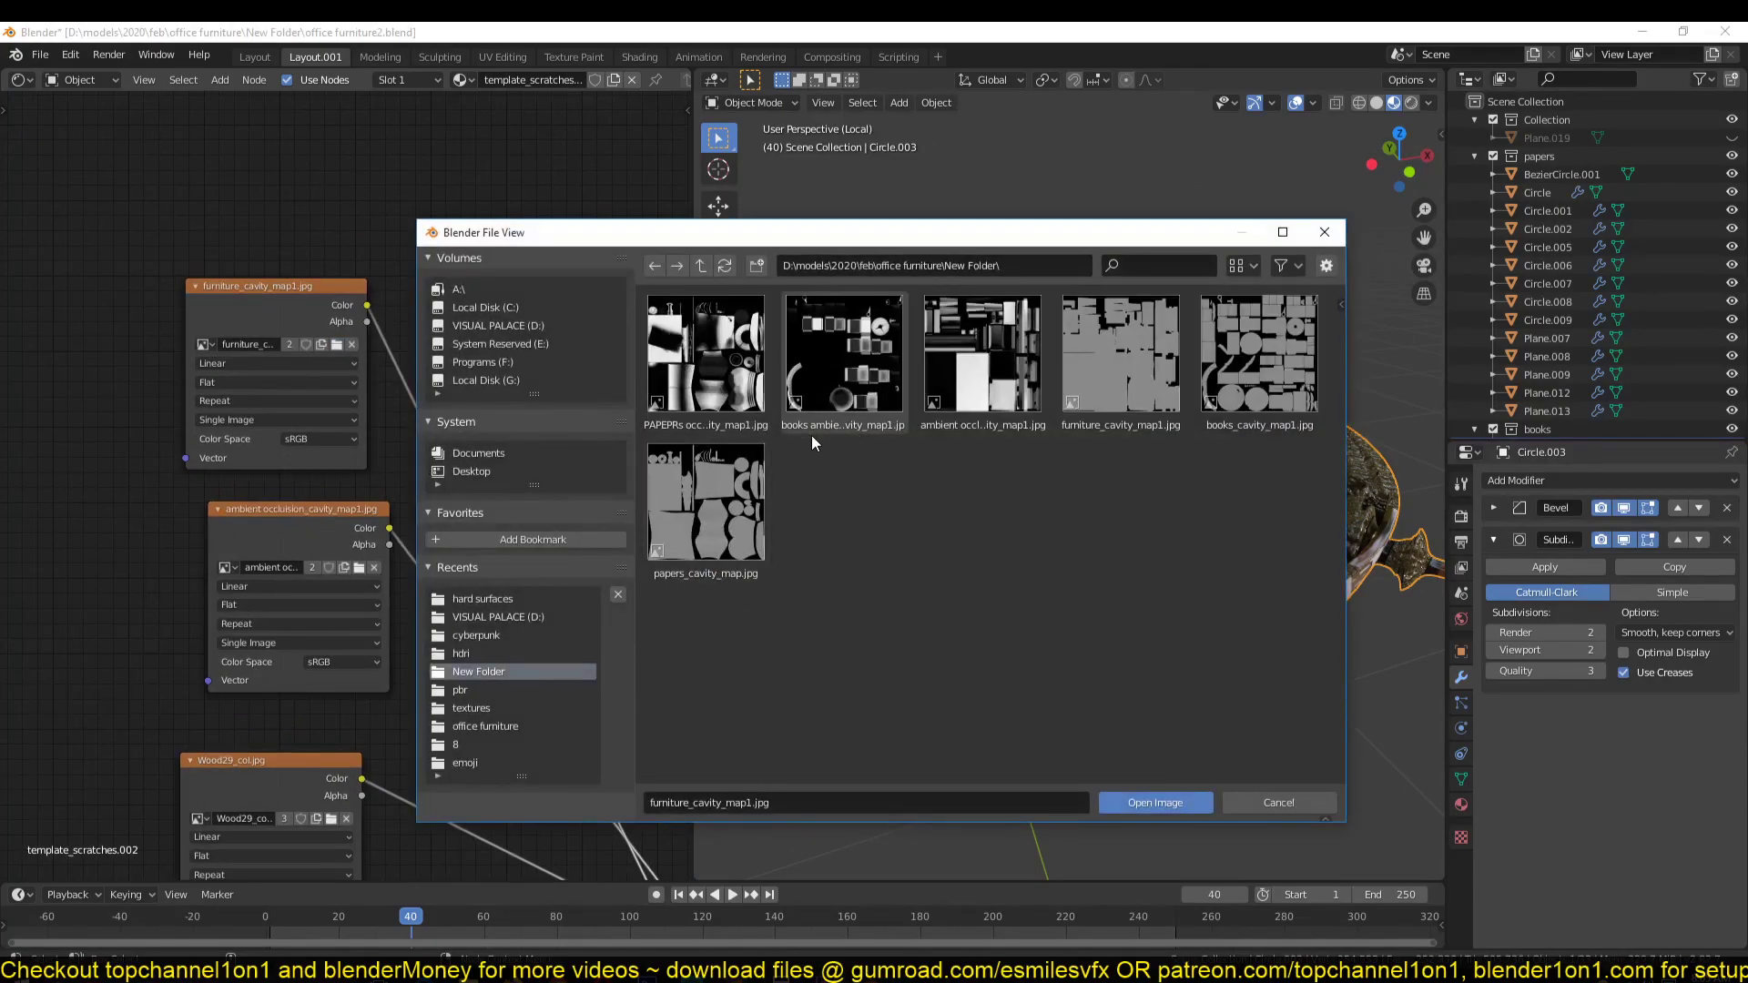
click(829, 390)
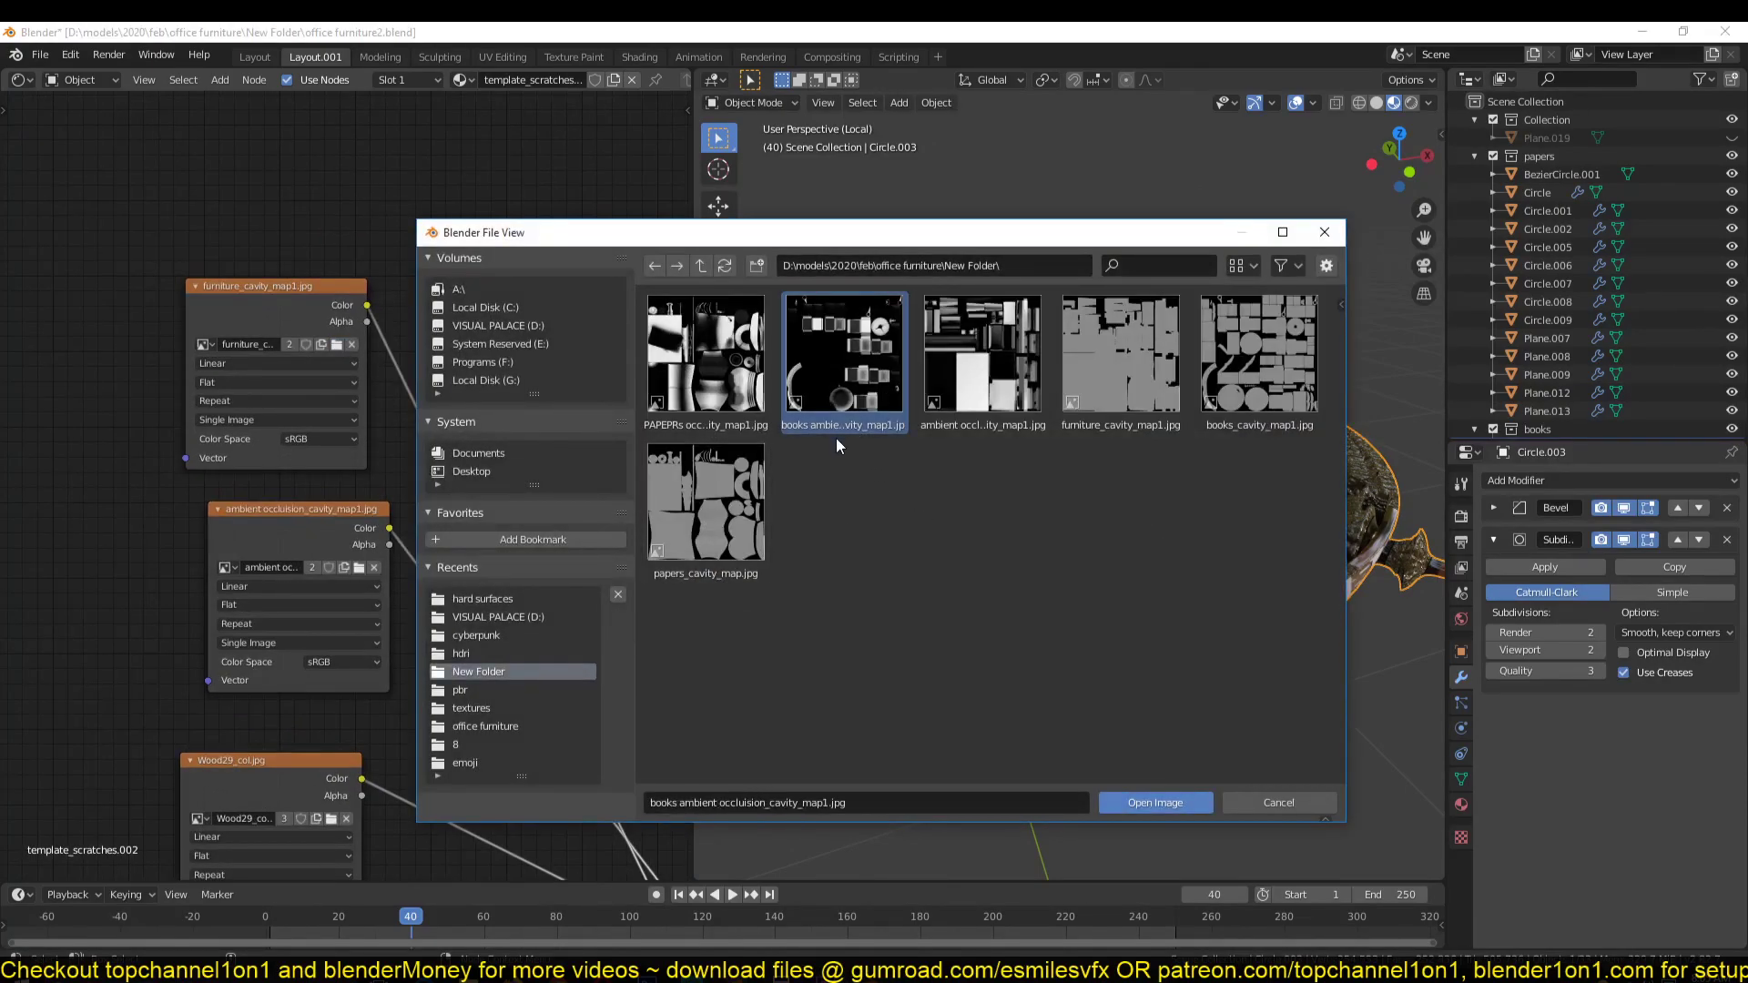
double_click(836, 383)
scroll(957, 548, up, 3)
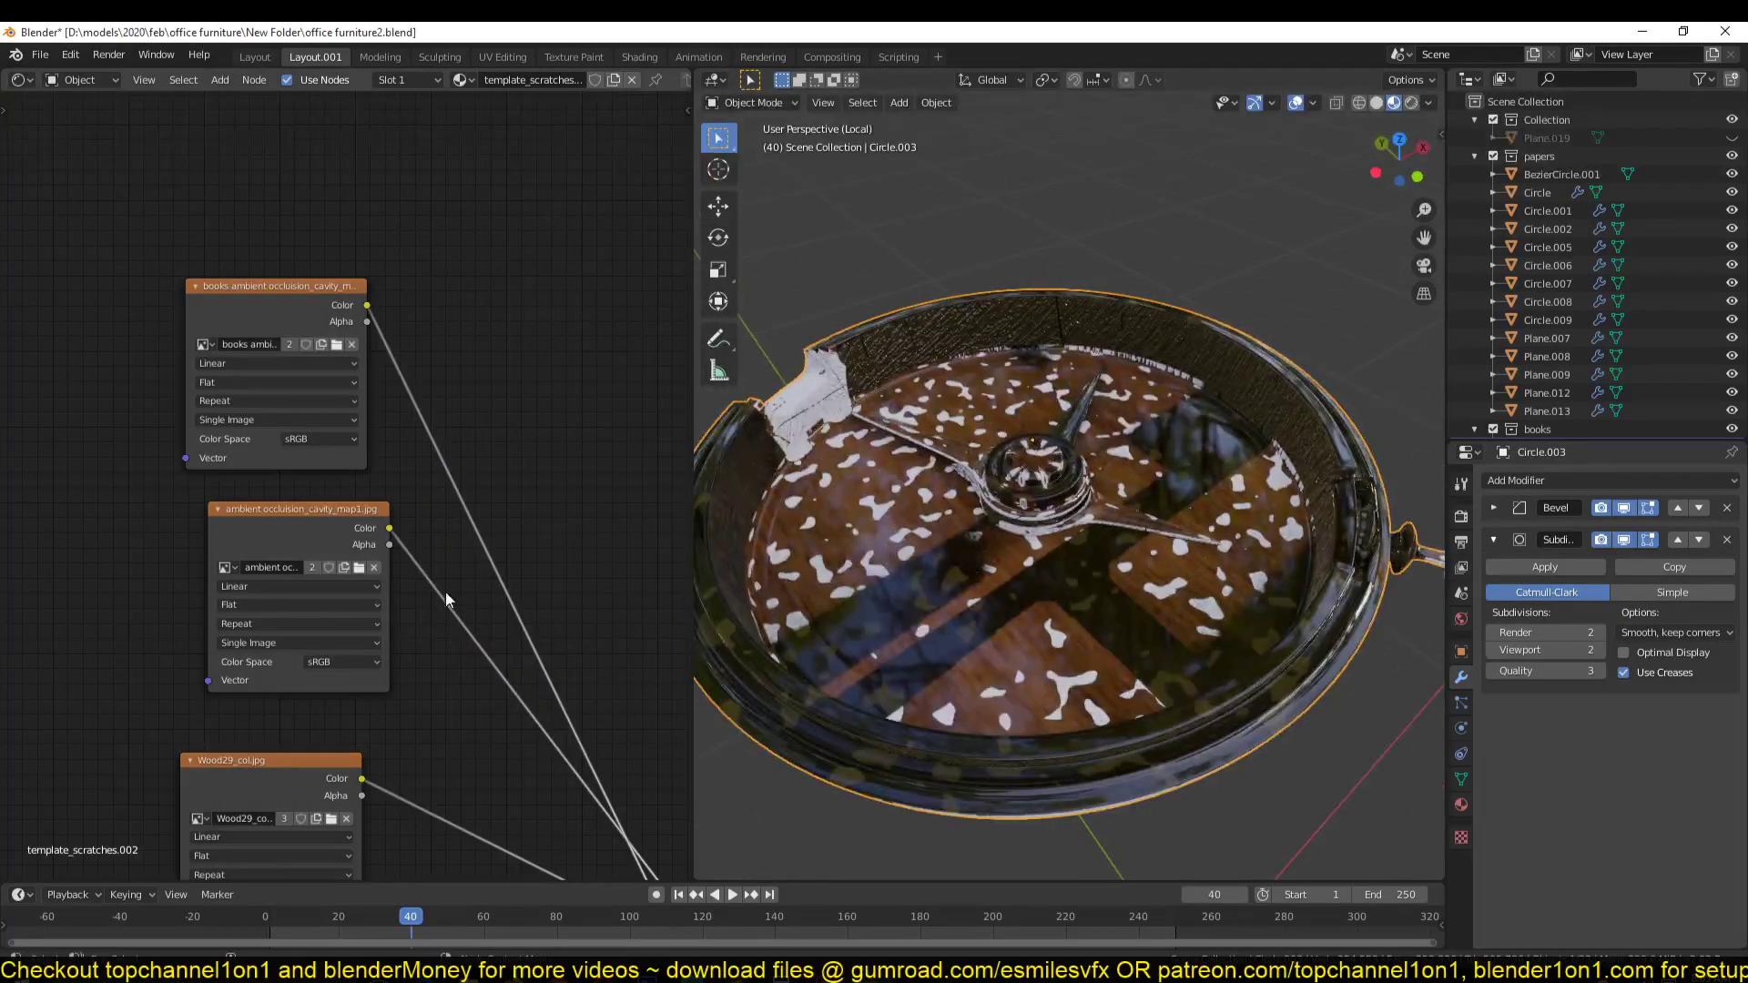
Step: Replace the image in the ambient occlusion texture node with the books ambient occlusion map from the same folder
click(358, 567)
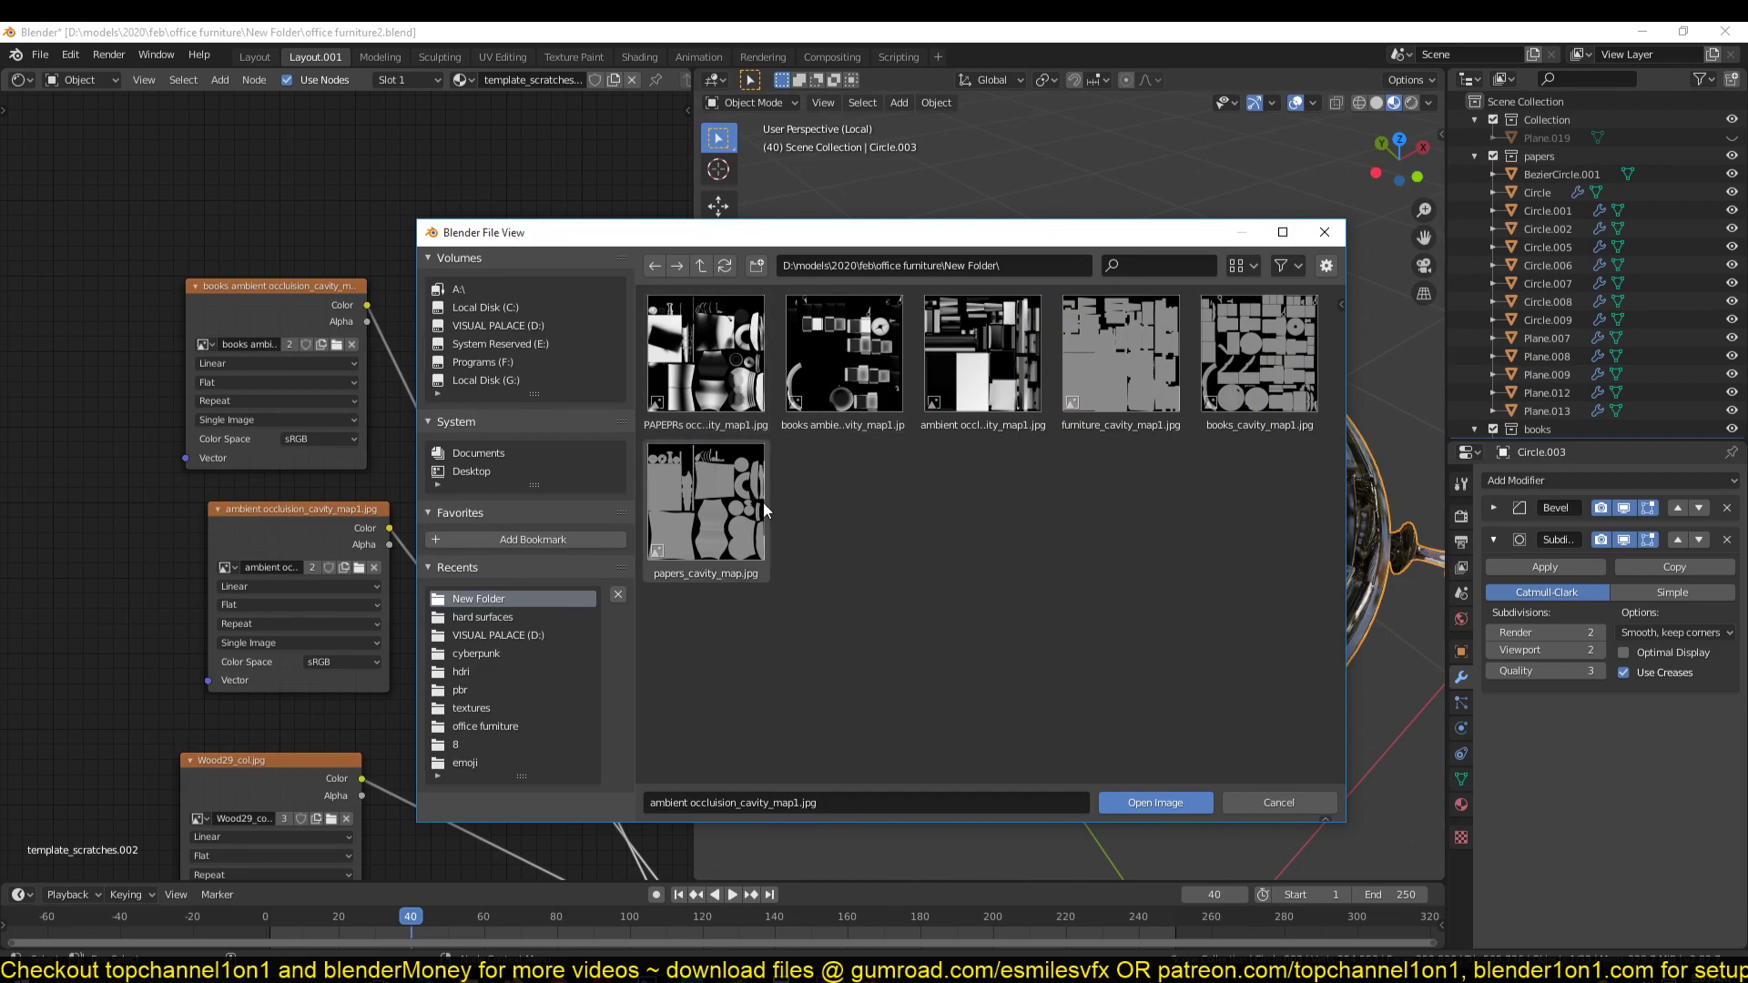
click(881, 401)
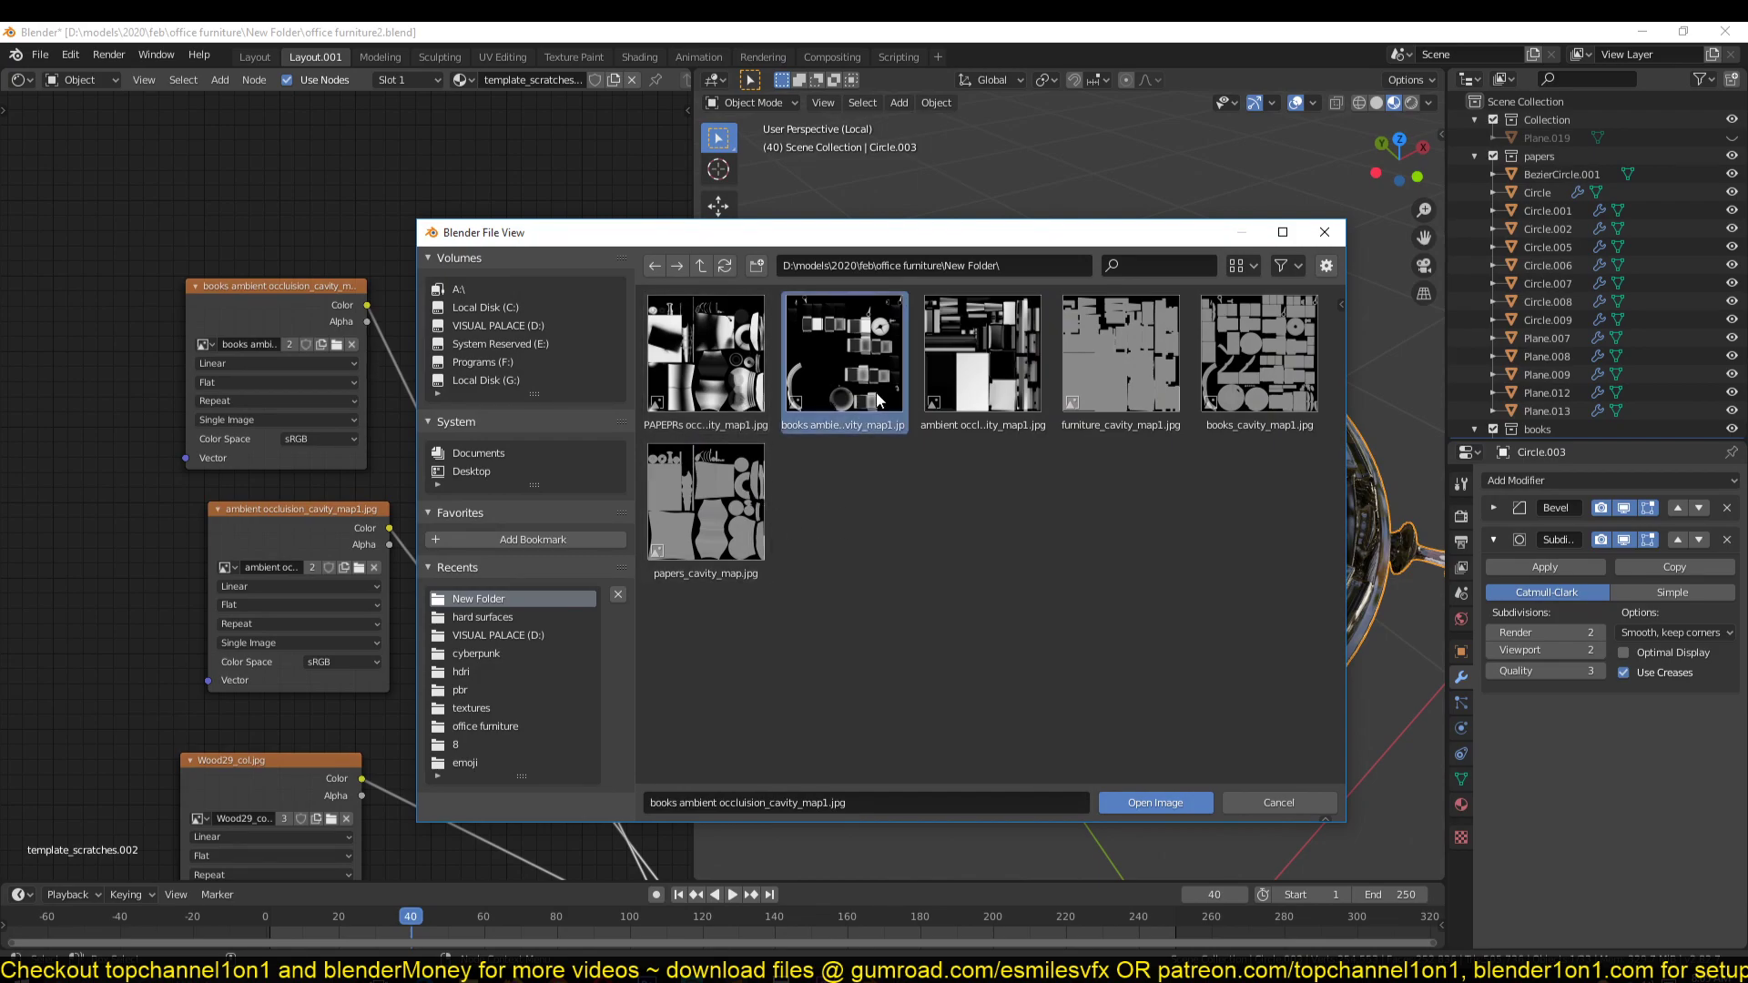
double_click(881, 401)
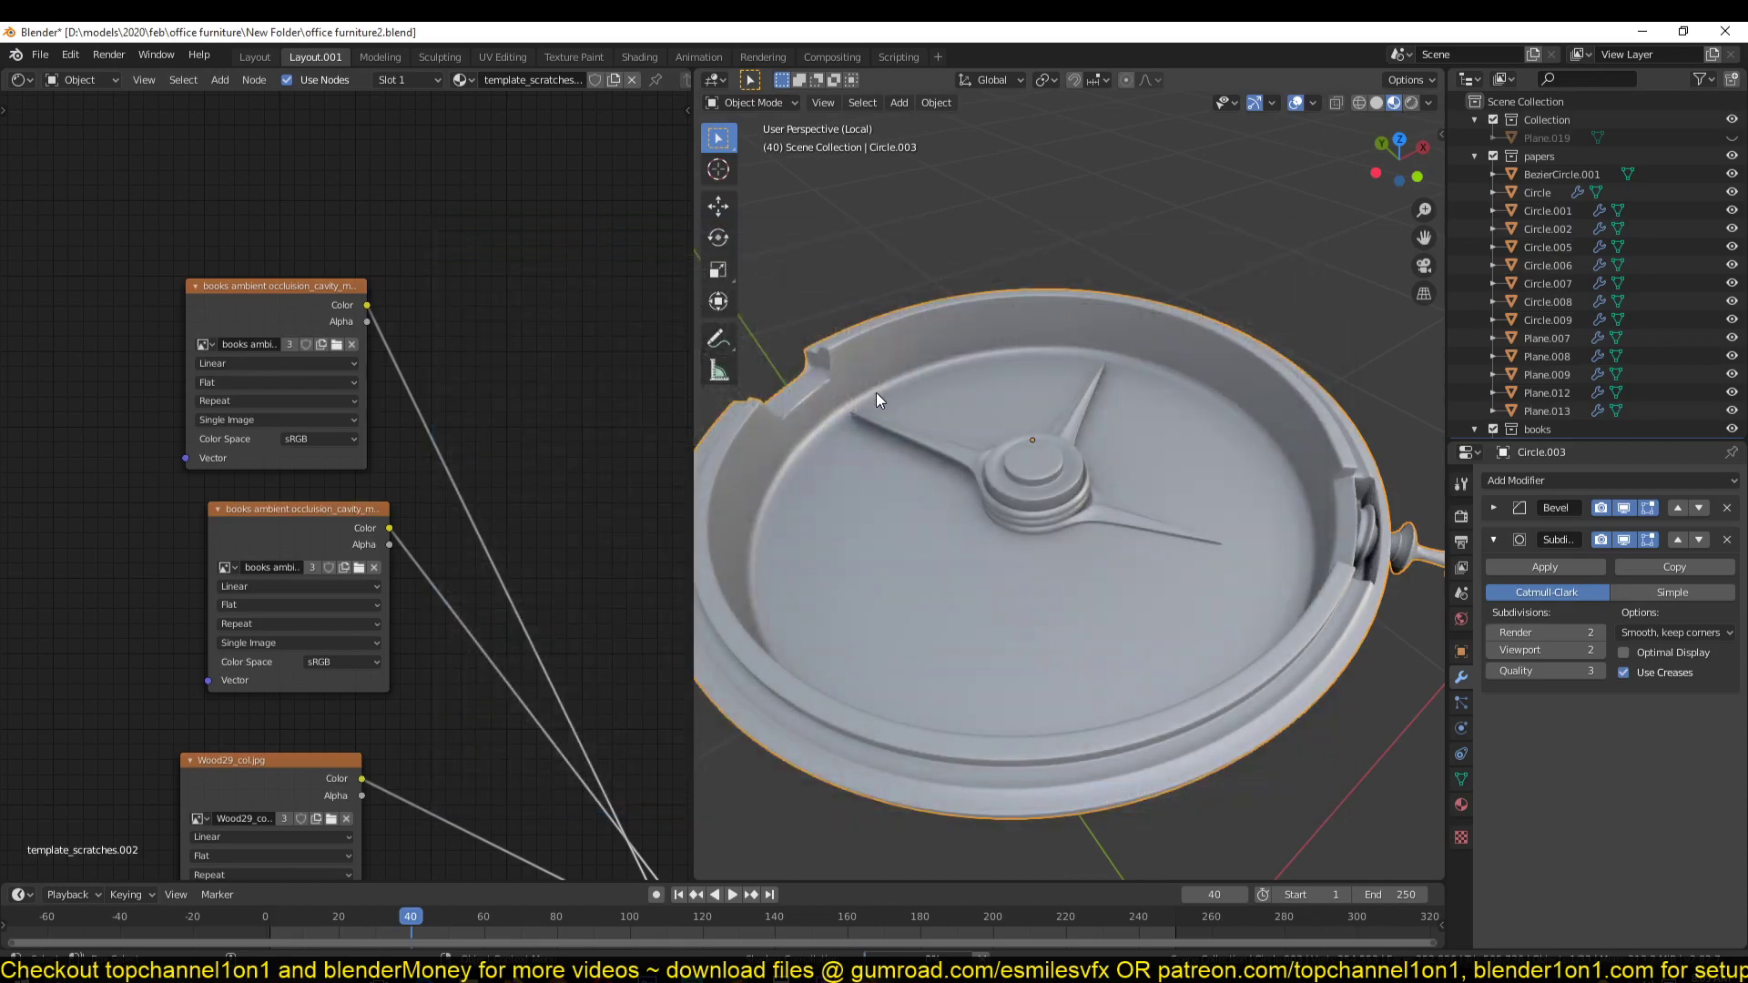
Step: Load books_cavity_map1.jpg into the uppermost texture node and view the compass base with it
click(336, 344)
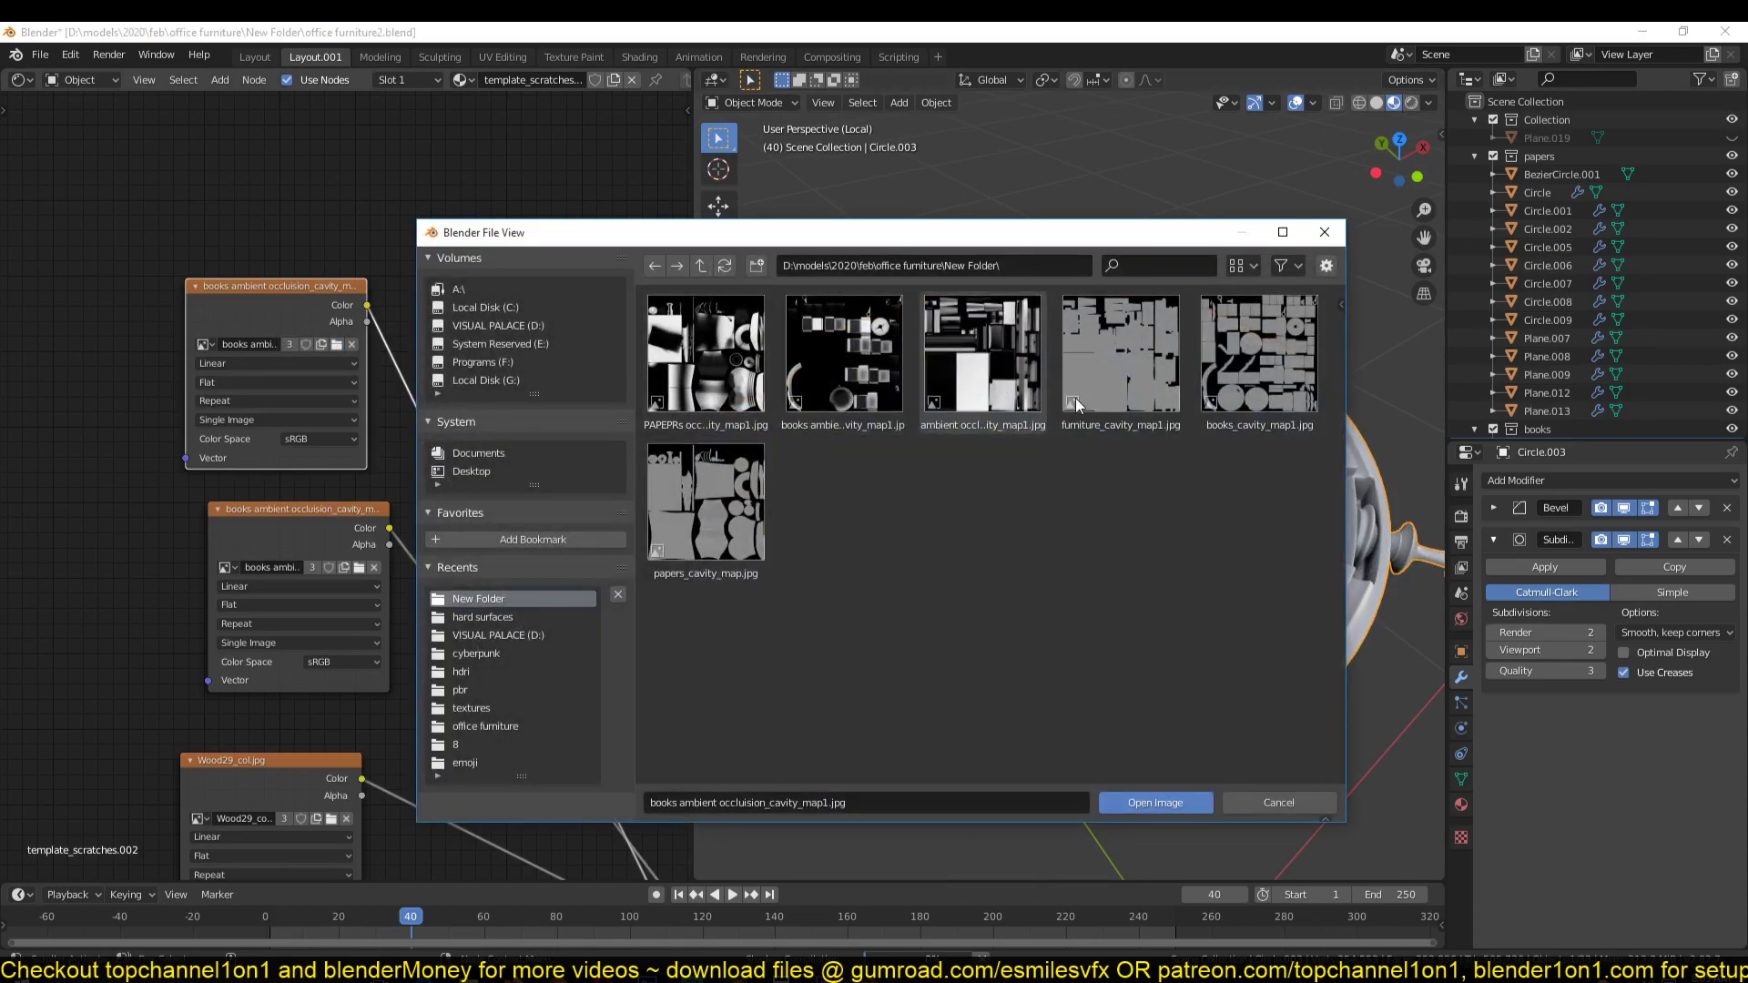
double_click(1254, 396)
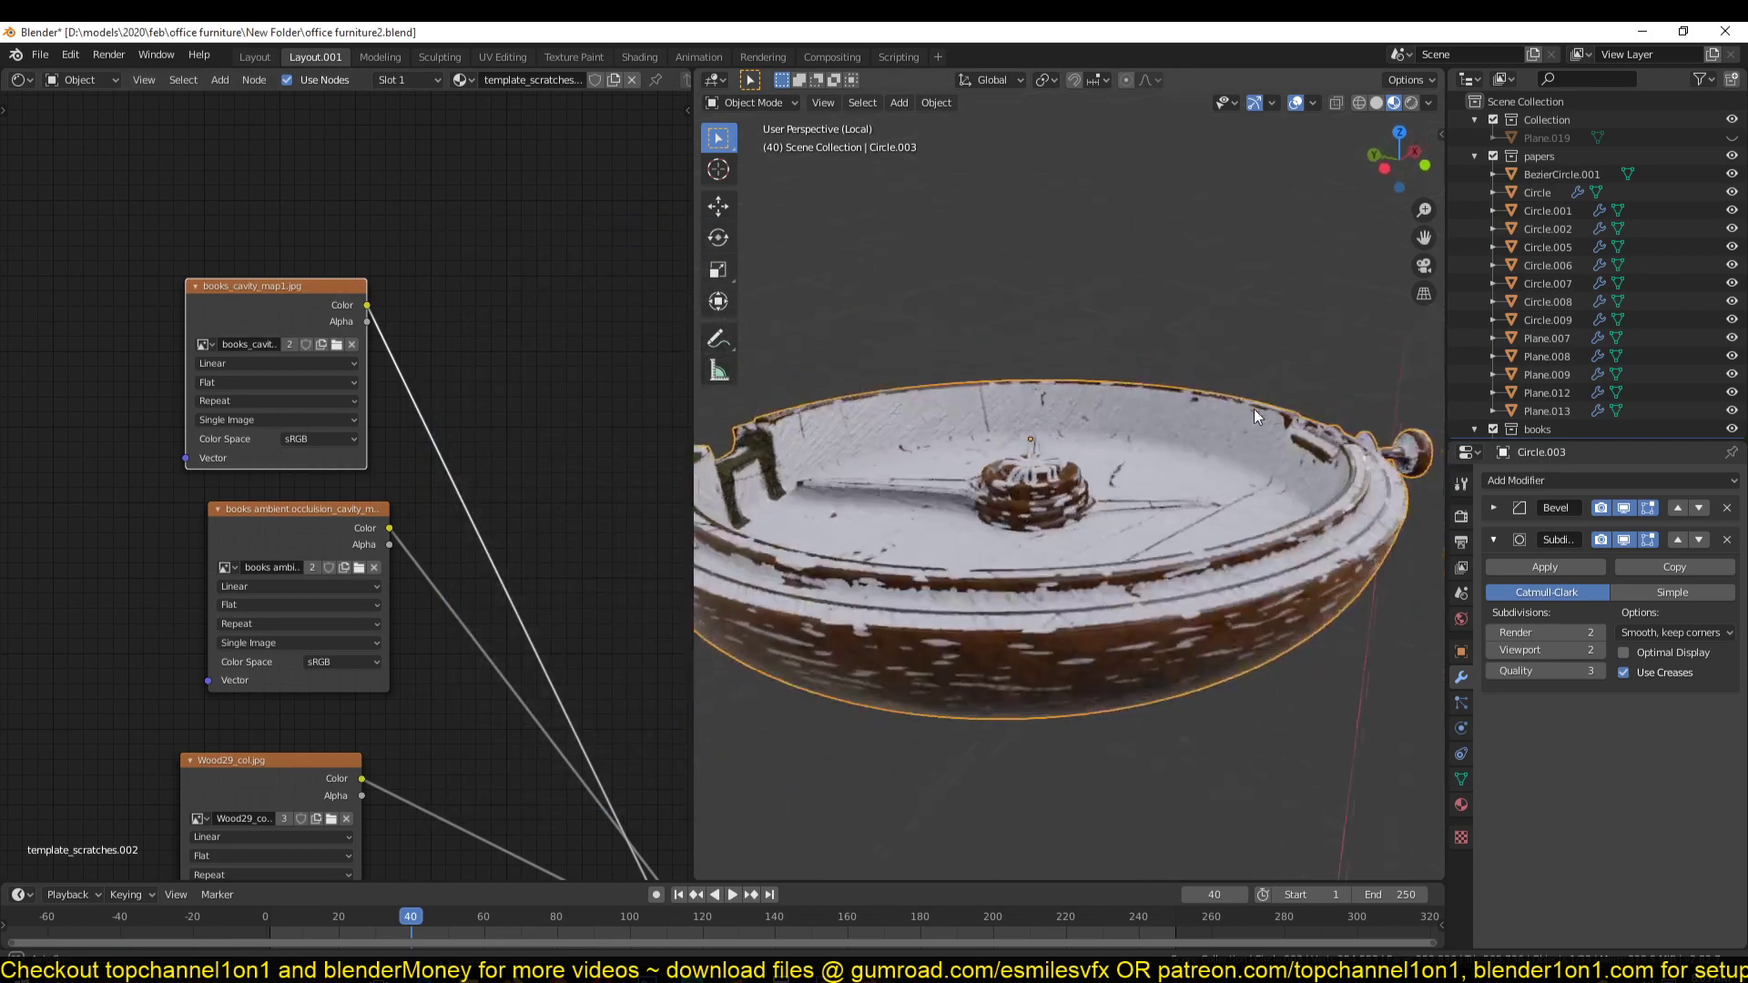
middle_drag(1254, 411, 1322, 418)
Step: Set the worn amount input of the compass base's warn node group to 0.250
scroll(333, 491, down, 6)
middle_drag(342, 484, 186, 339)
scroll(337, 487, up, 4)
scroll(329, 508, up, 8)
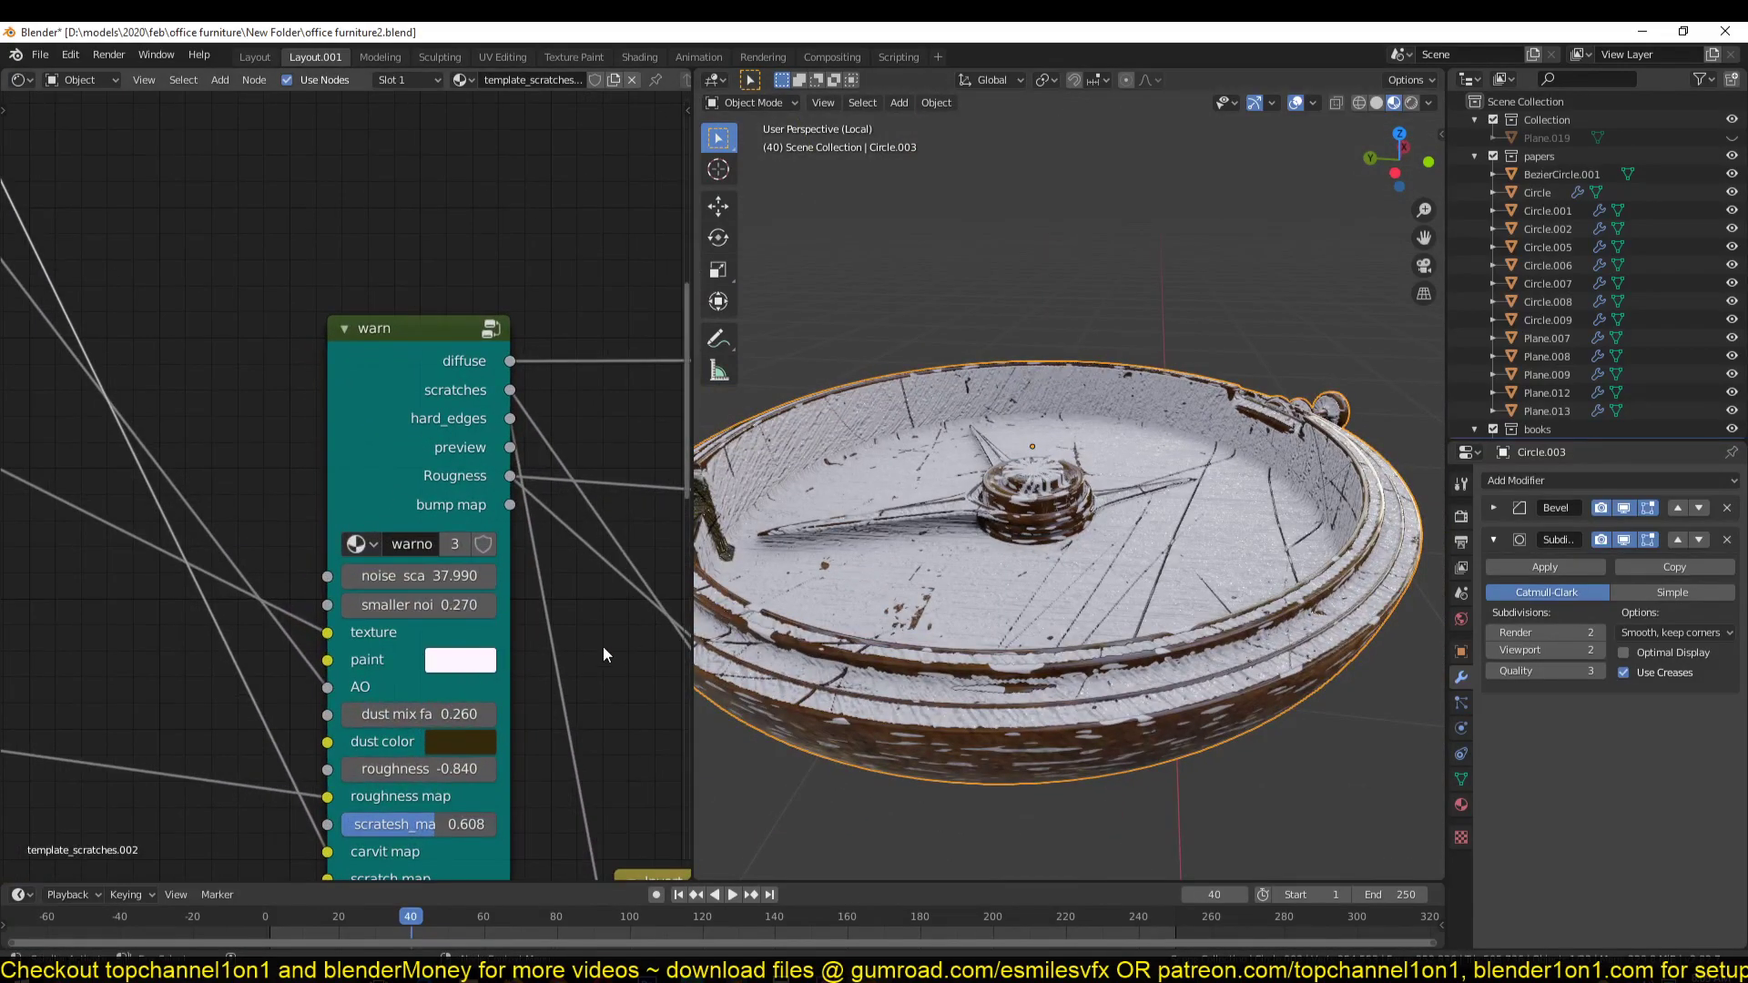
middle_drag(494, 710, 501, 593)
mouse_move(438, 816)
mouse_down()
mouse_move(546, 816)
mouse_move(435, 817)
mouse_move(453, 817)
mouse_up()
middle_drag(859, 623, 1138, 528)
middle_drag(468, 710, 242, 589)
scroll(406, 579, up, 2)
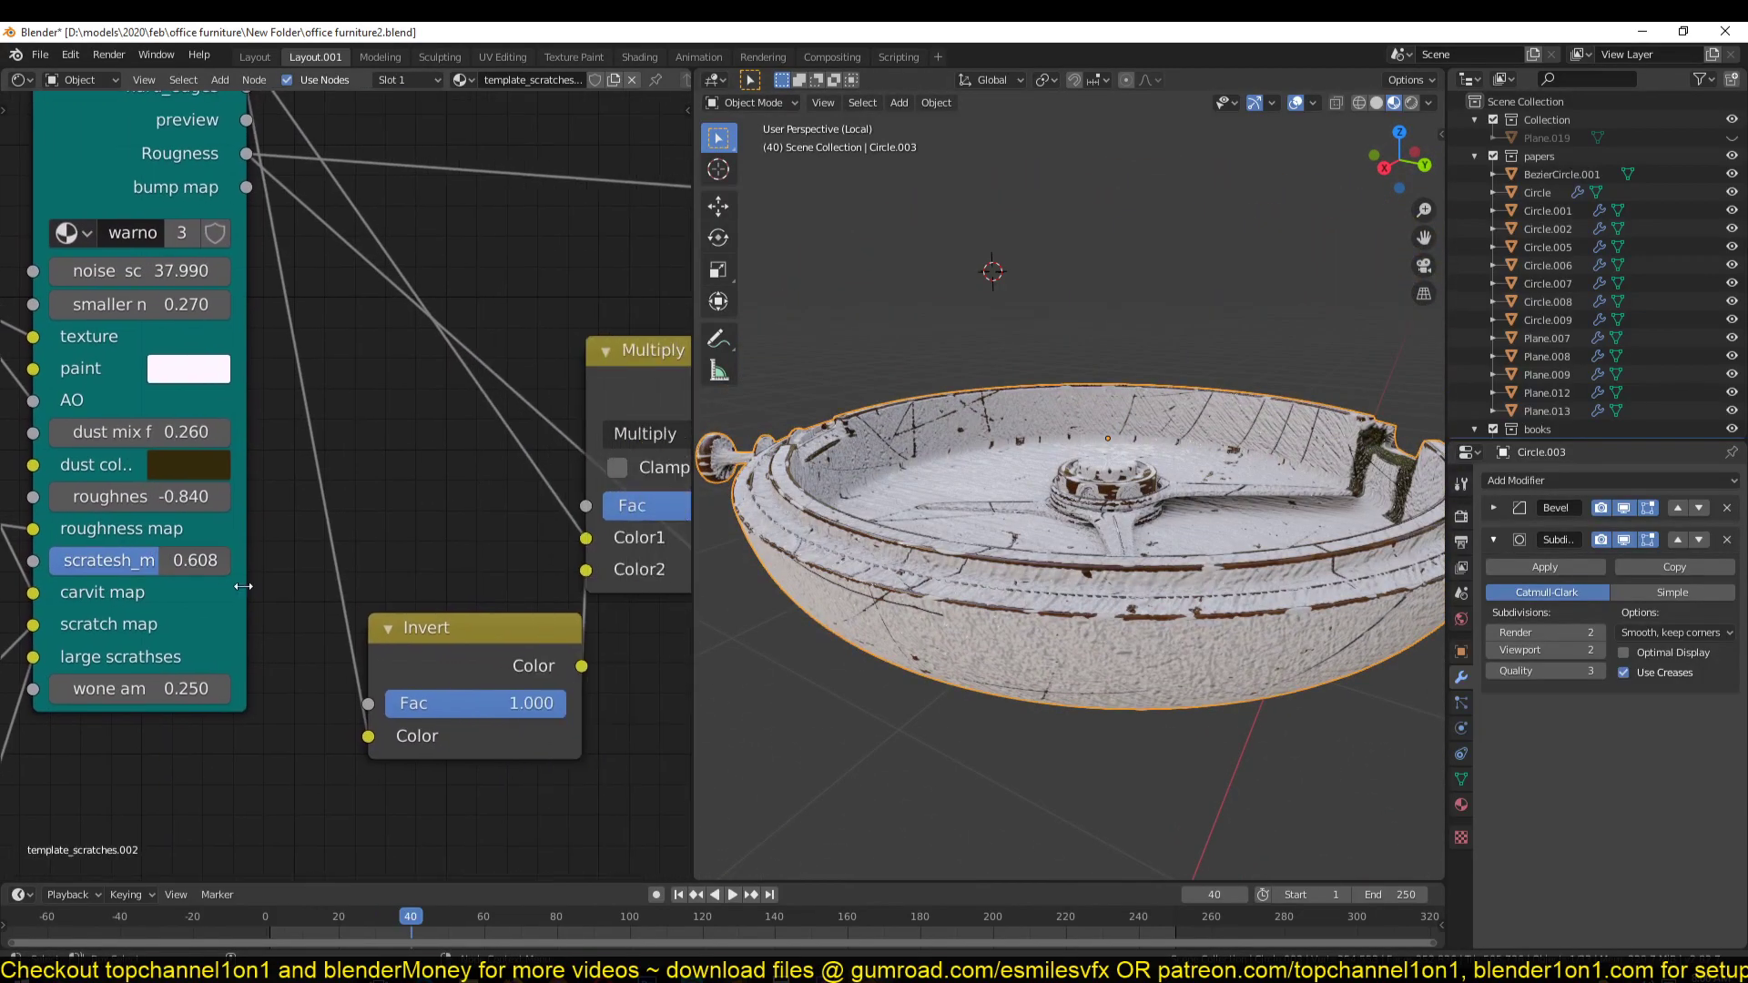
Step: Set the dust mix factor of the compass base's warn node group to 0.160
scroll(244, 564, down, 5)
middle_drag(256, 401, 243, 536)
scroll(243, 535, up, 2)
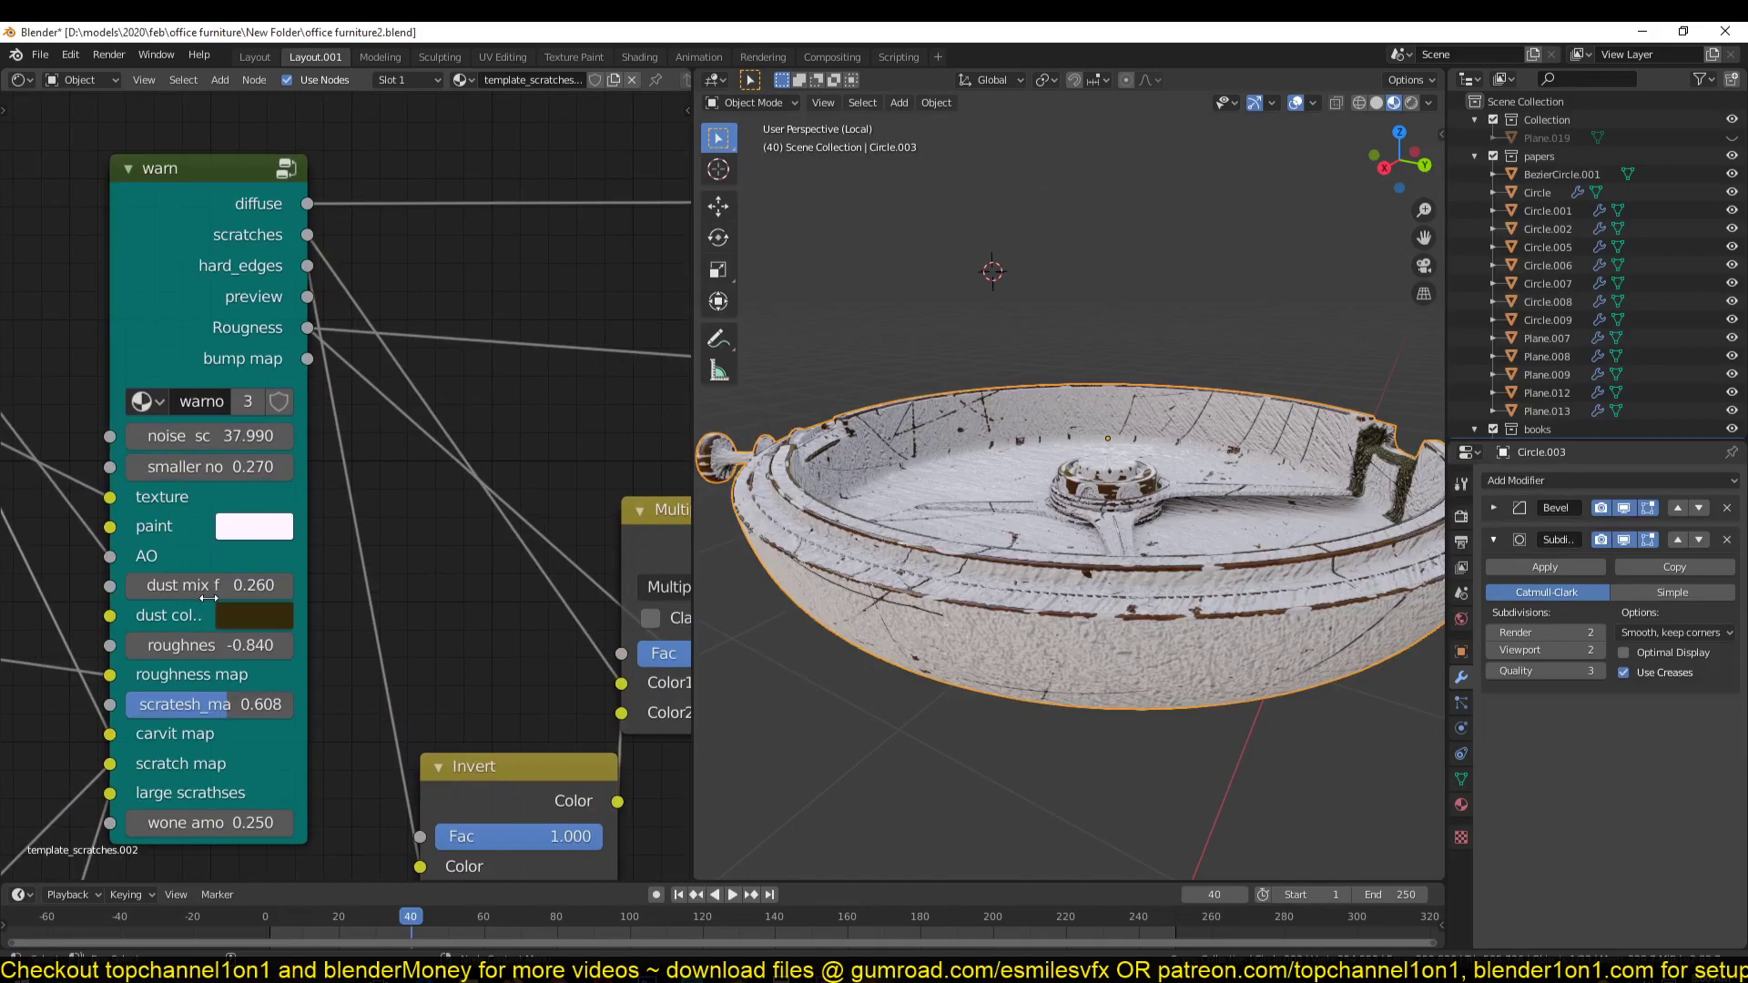
mouse_move(209, 597)
mouse_down()
mouse_move(310, 597)
mouse_move(173, 597)
mouse_move(283, 585)
mouse_move(209, 586)
mouse_up()
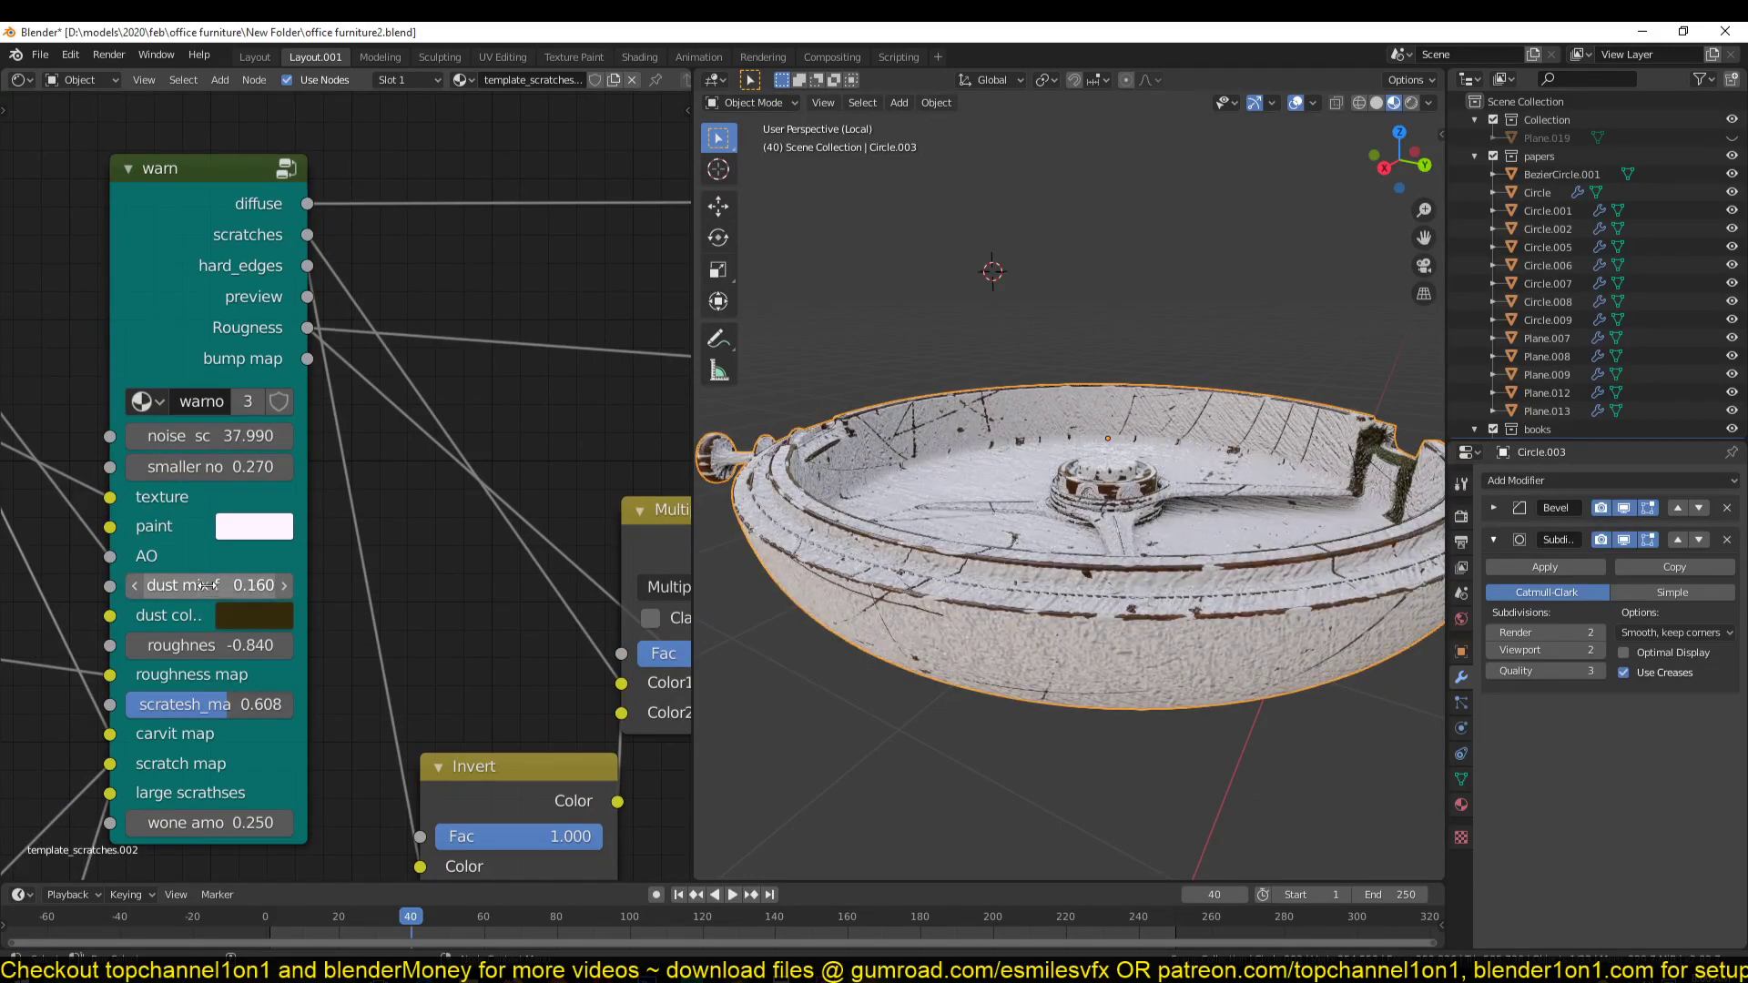
Step: Change the paint colour of the compass base's warn node group to a saturated orange-red
middle_drag(270, 515, 342, 528)
click(333, 539)
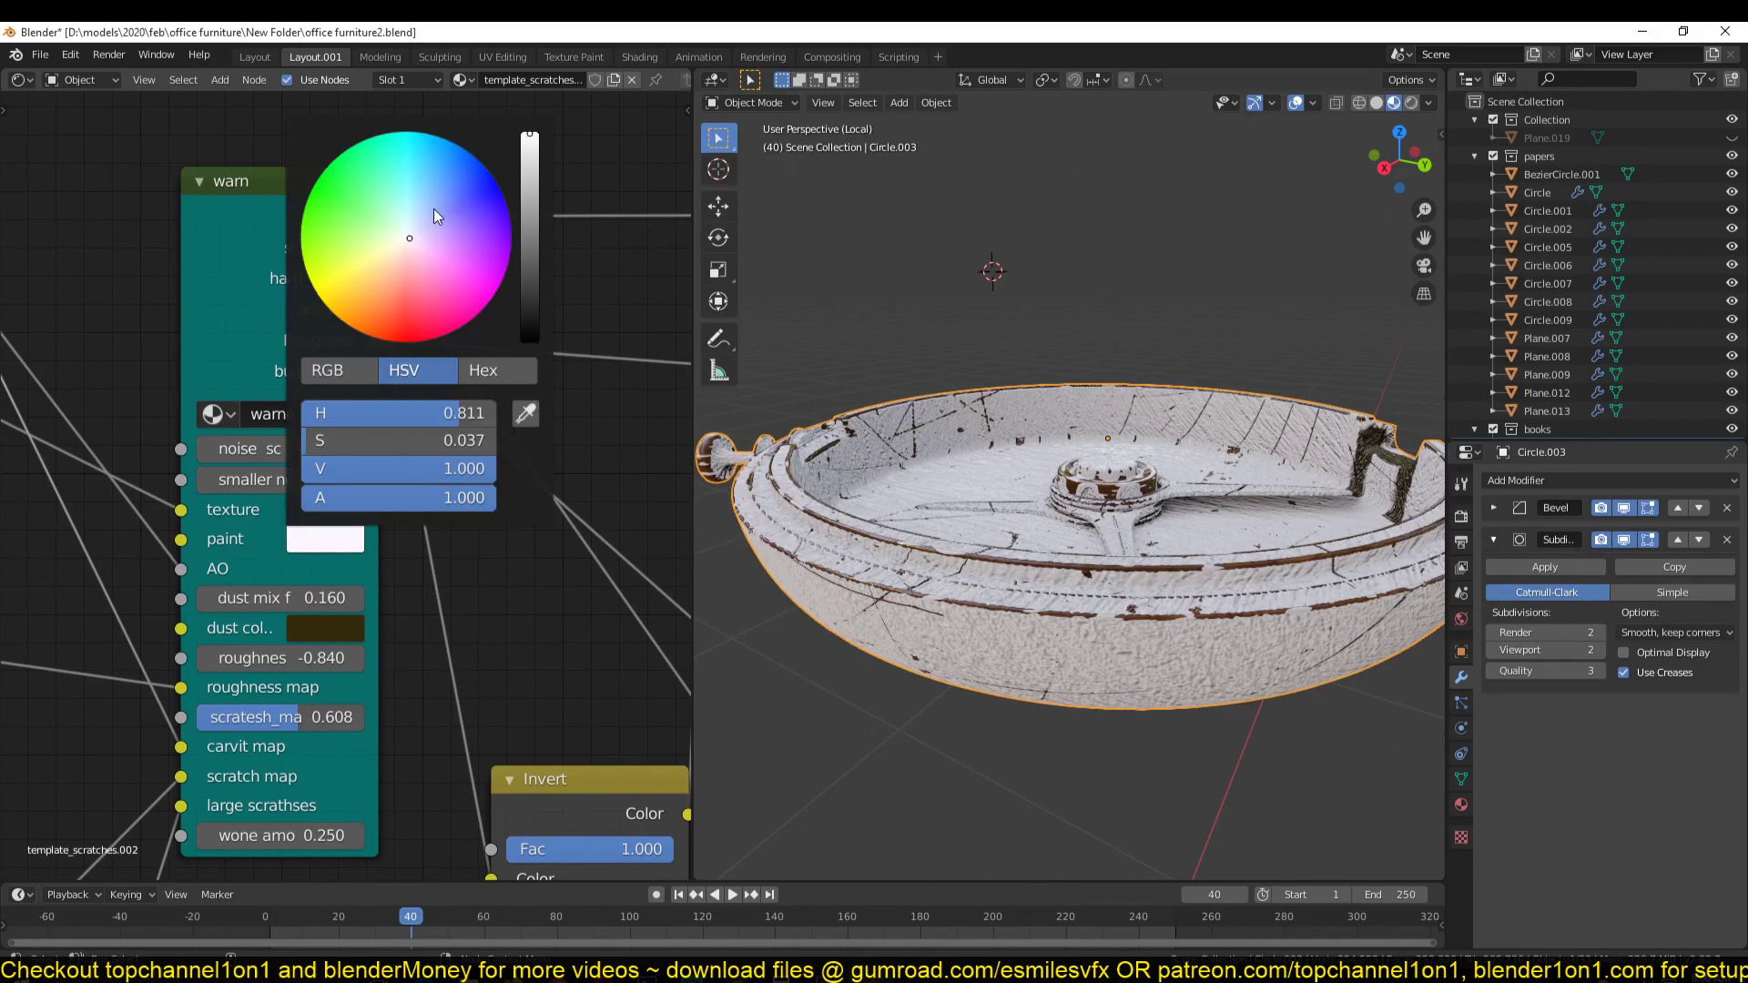
drag(405, 269, 387, 324)
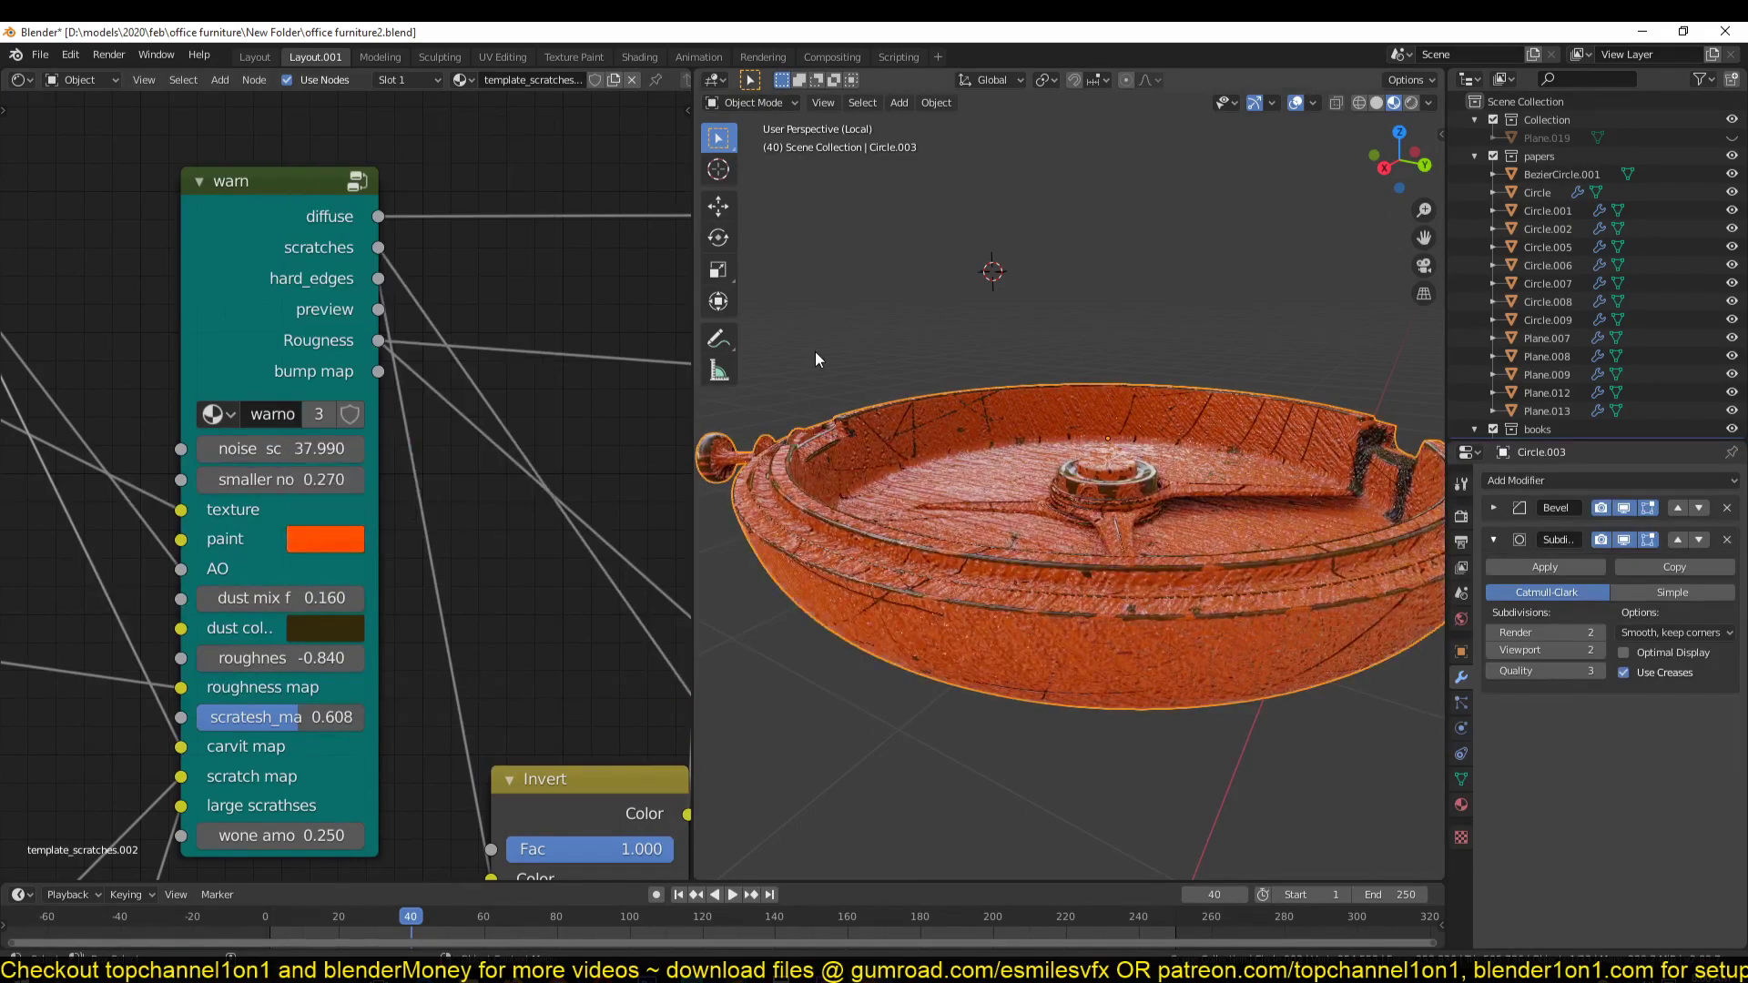
middle_drag(816, 352, 866, 352)
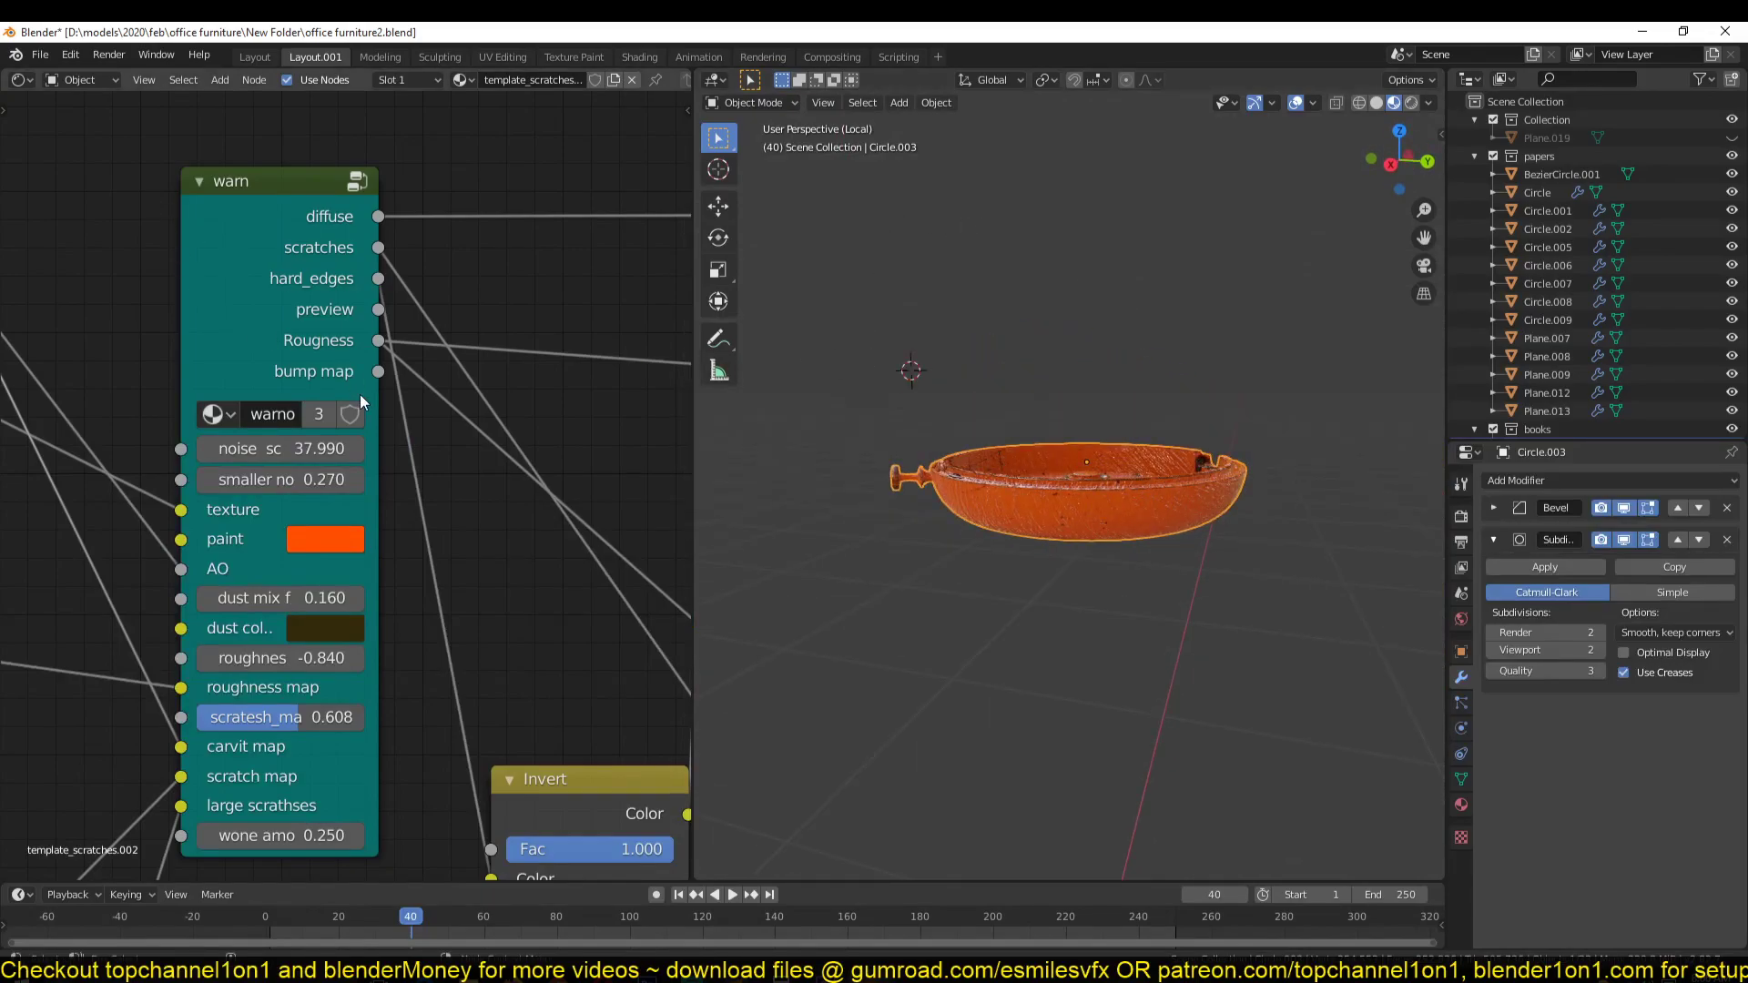
Step: Leave local view, select the table, and inspect the orange compass base together with the worn table and chair
scroll(428, 446, down, 2)
key(KP_Divide)
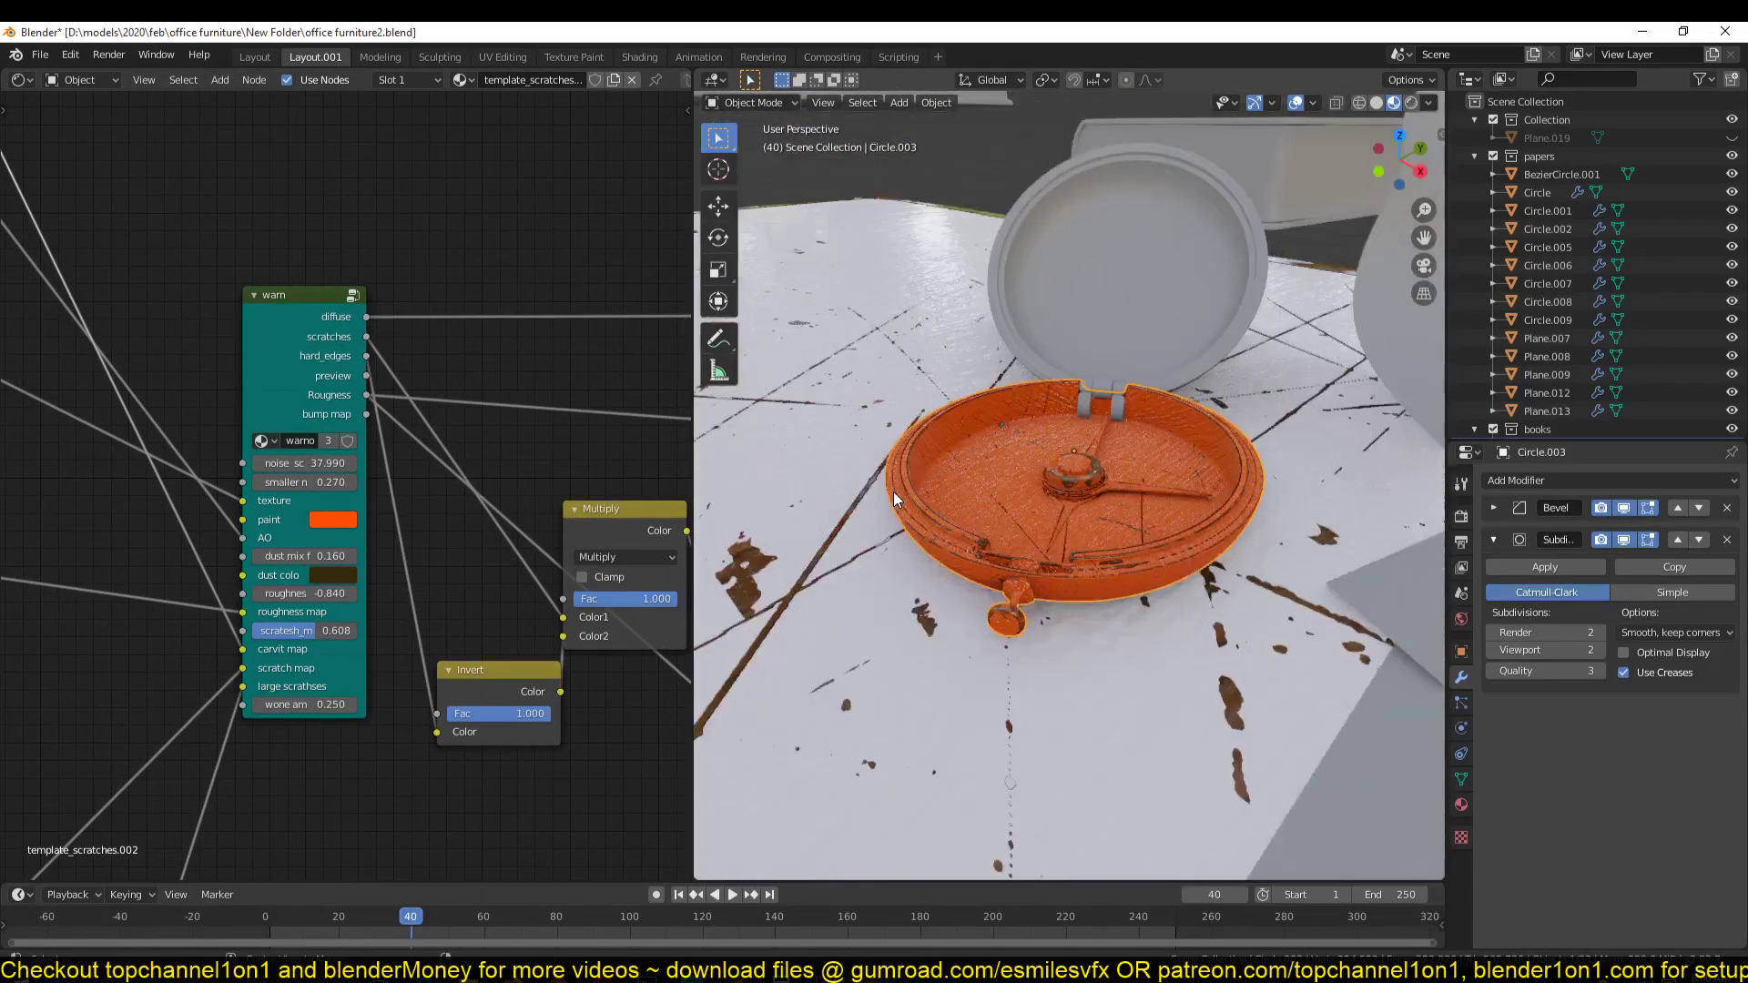
scroll(893, 492, down, 6)
click(951, 573)
scroll(951, 601, down, 2)
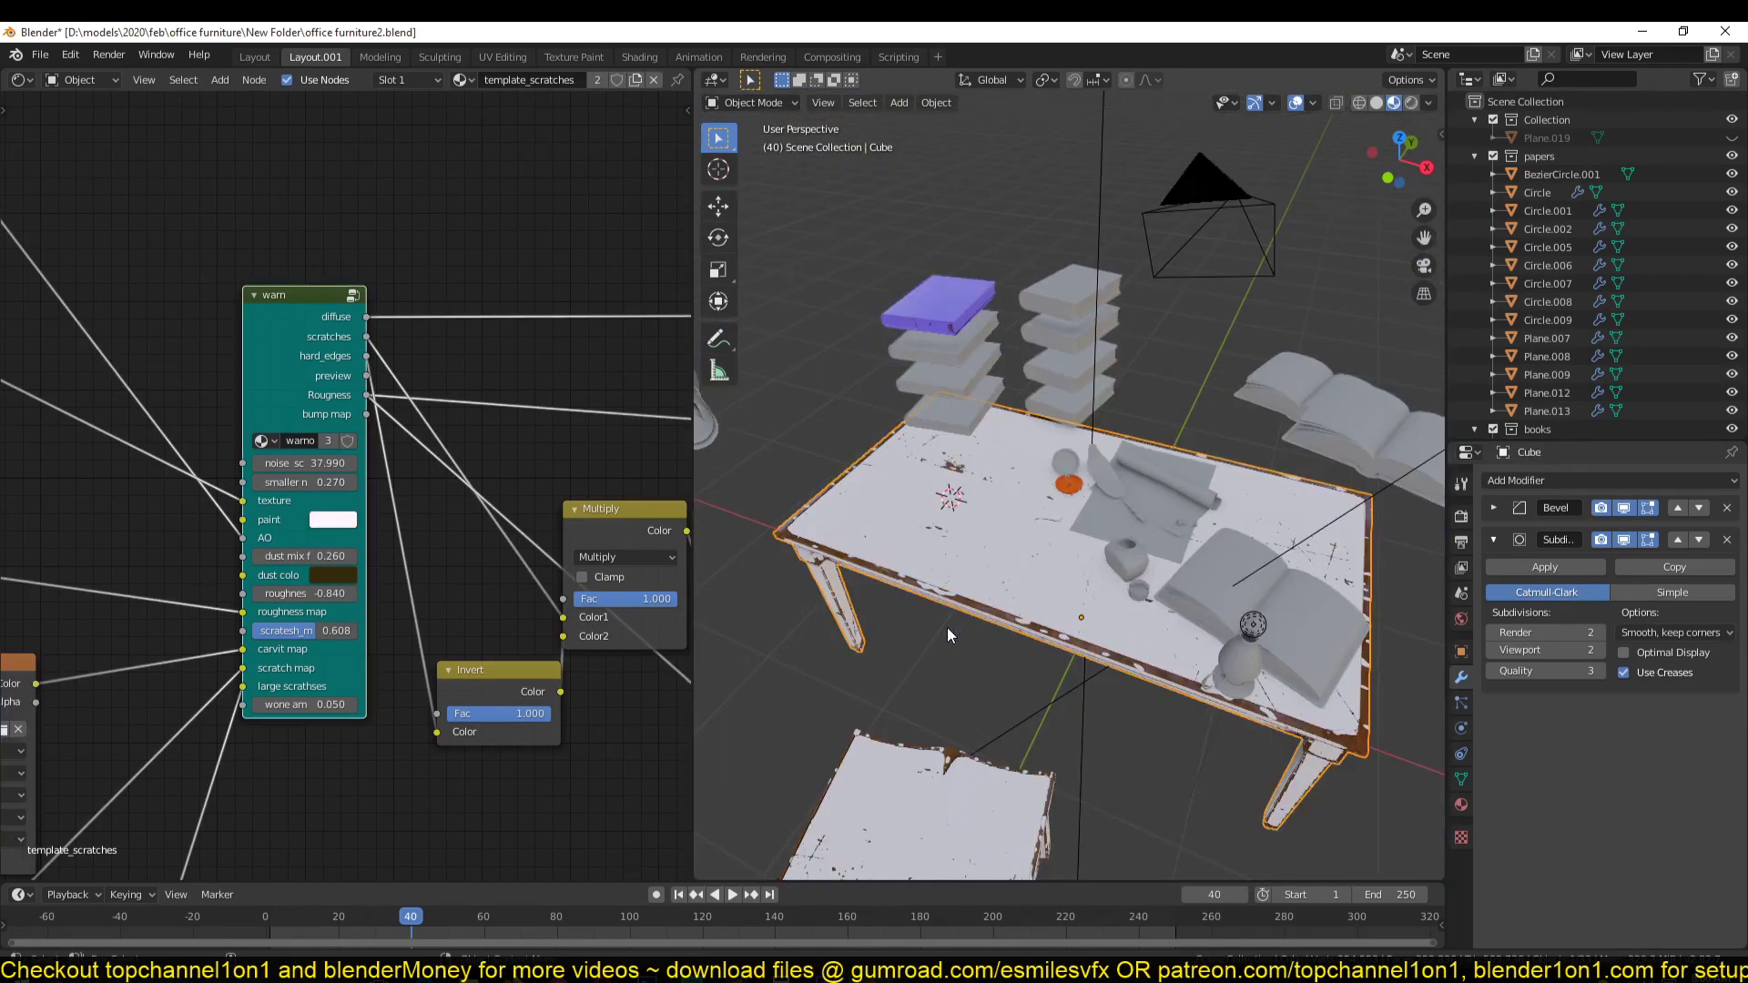
scroll(947, 626, up, 8)
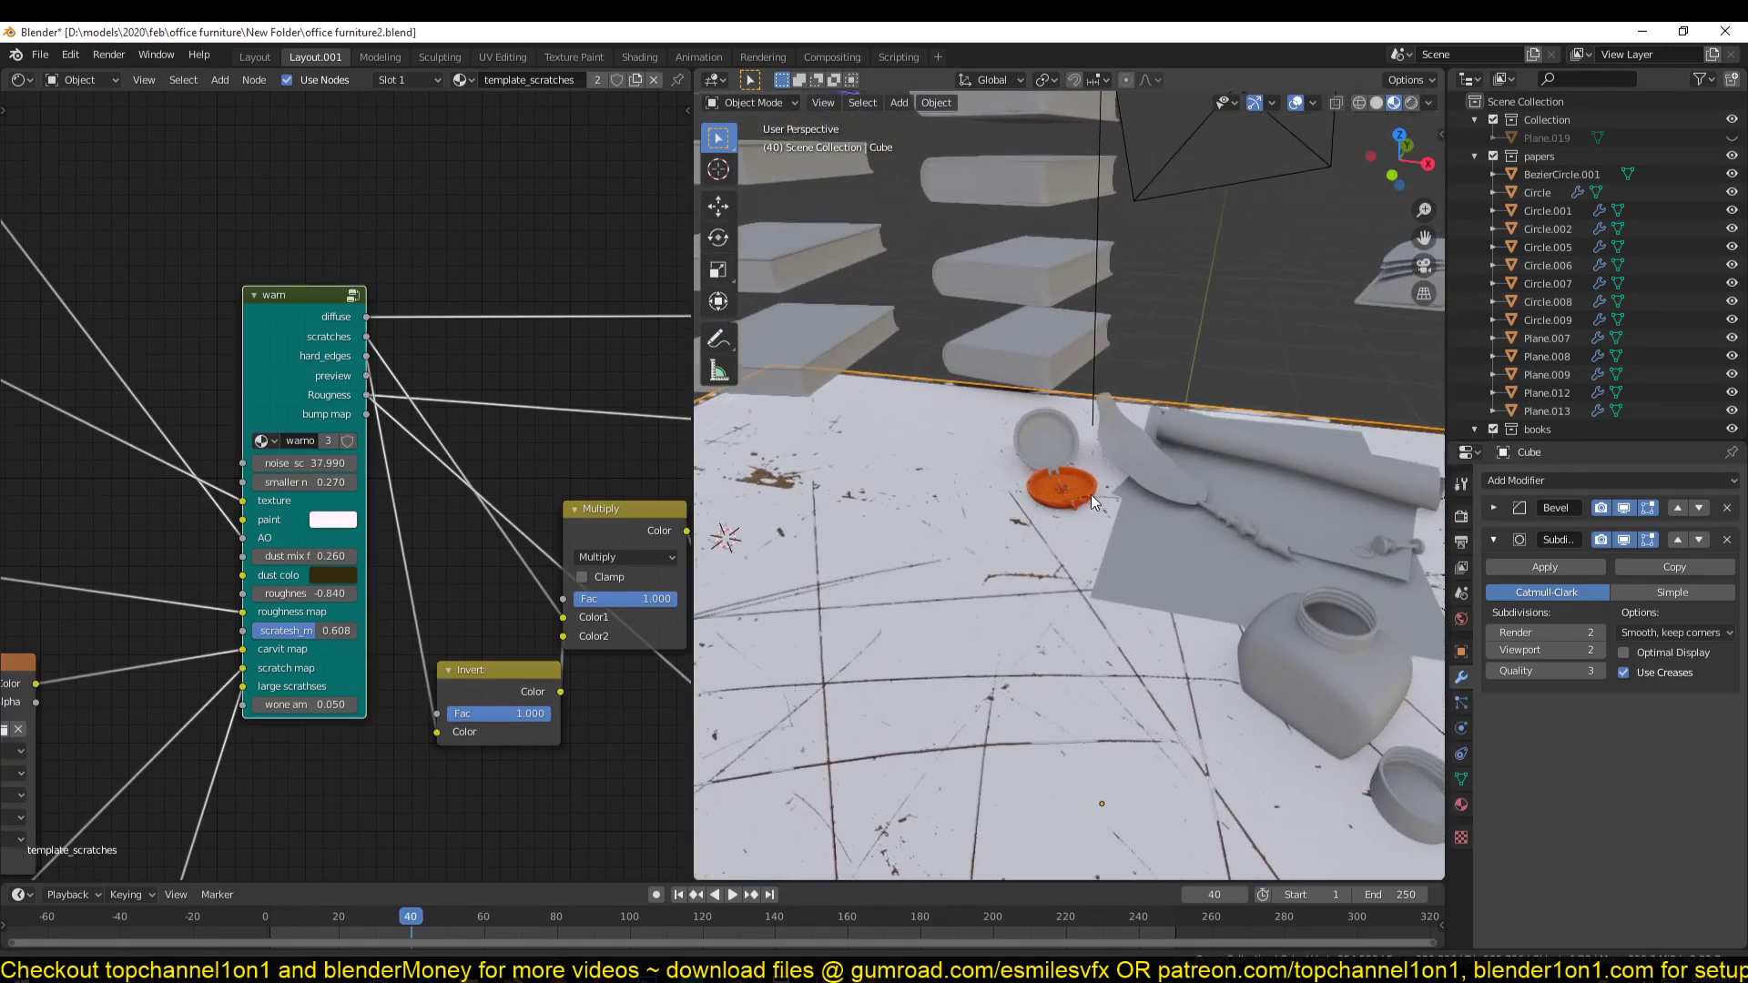
scroll(1070, 492, up, 1)
scroll(1047, 489, down, 6)
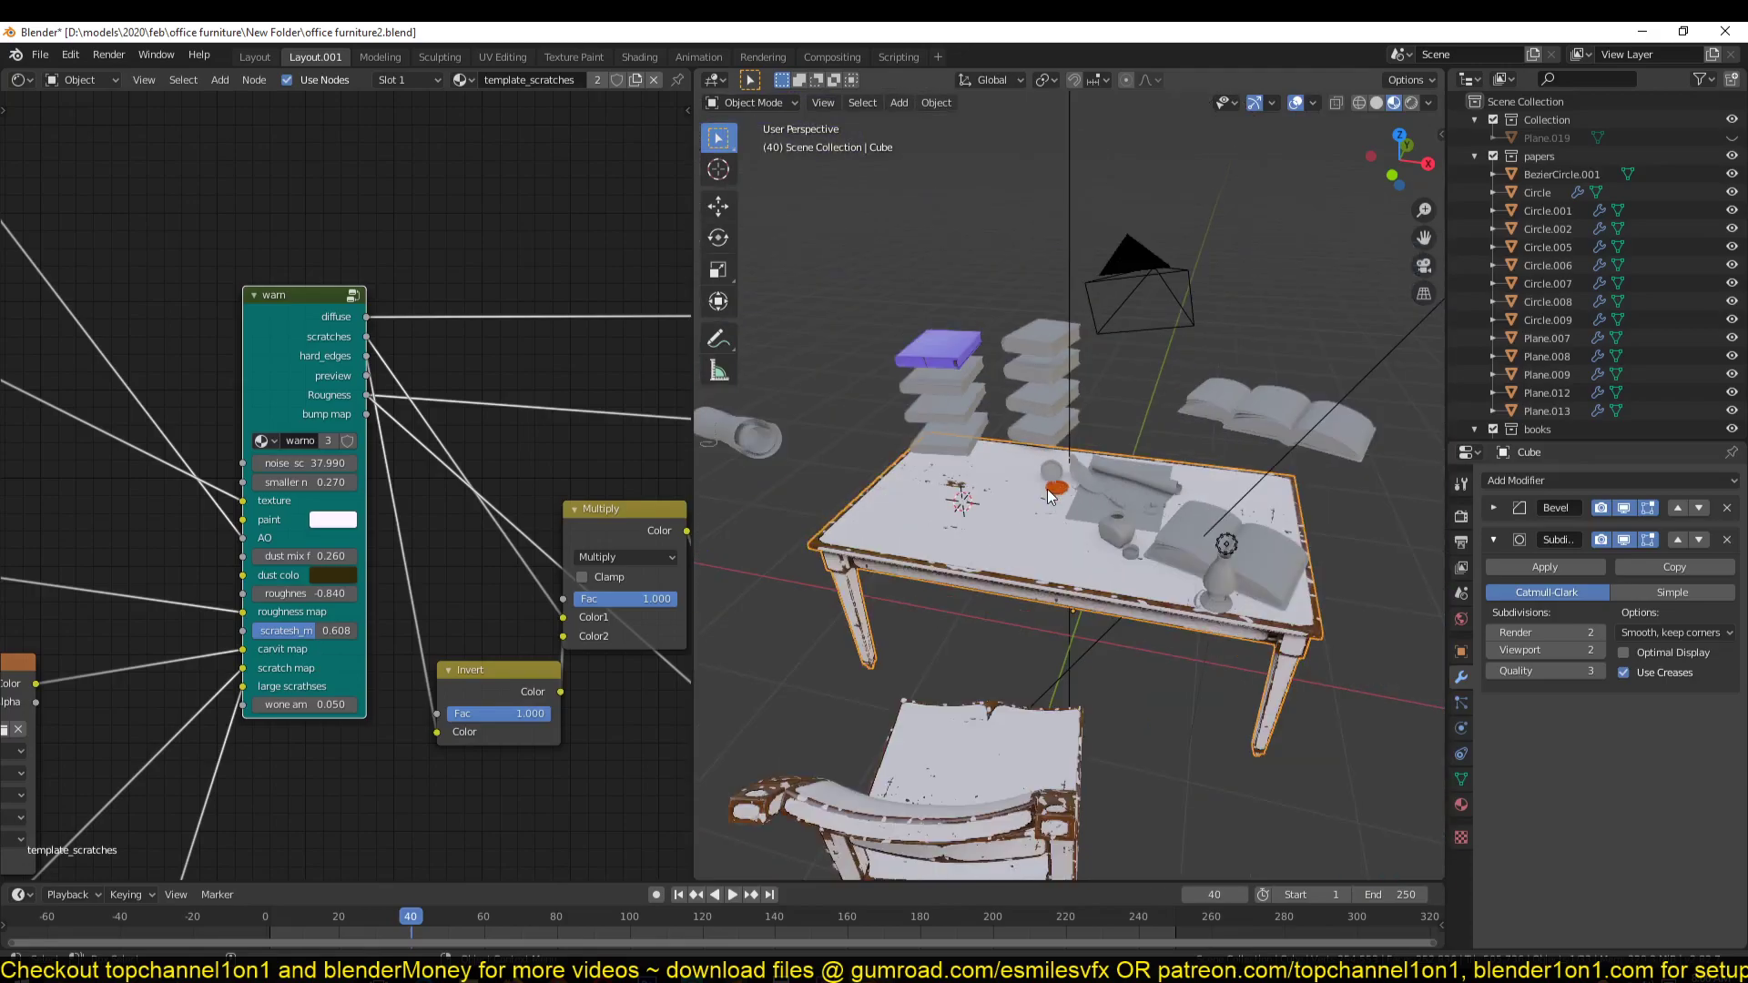
middle_drag(1047, 489, 947, 439)
scroll(801, 582, up, 2)
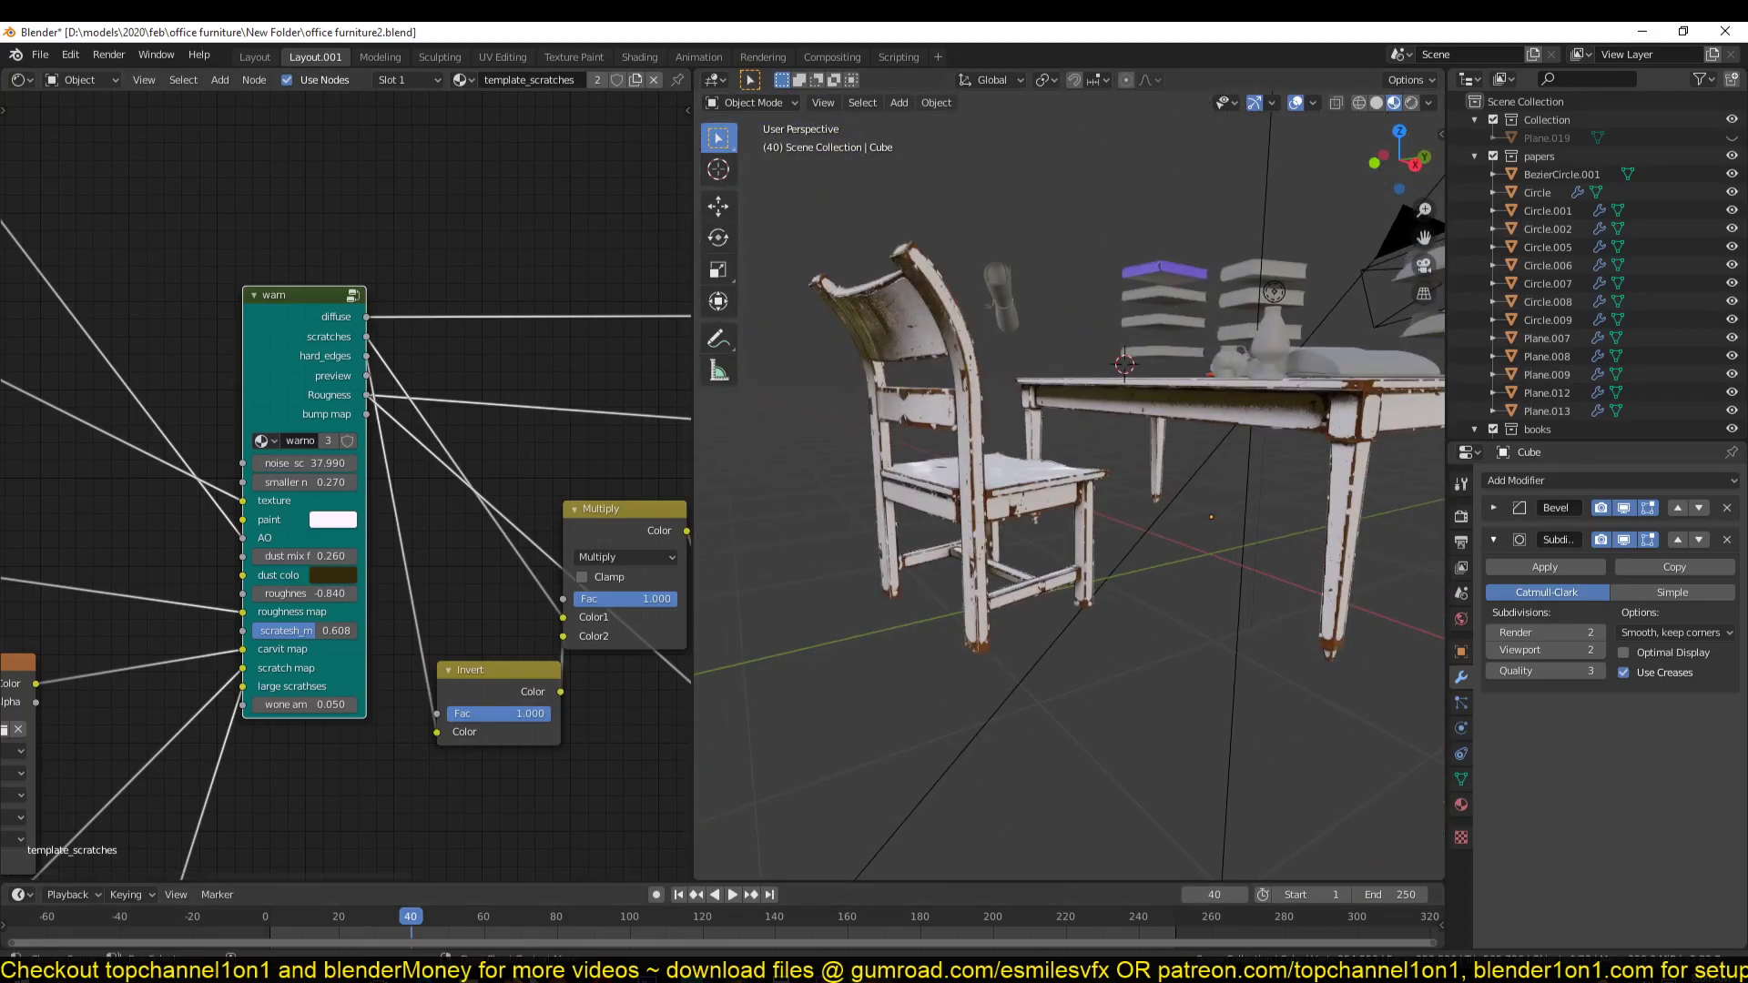
Step: Switch to the Firefox window with the BlenderMoney YouTube channel and browse its uploaded videos
click(513, 974)
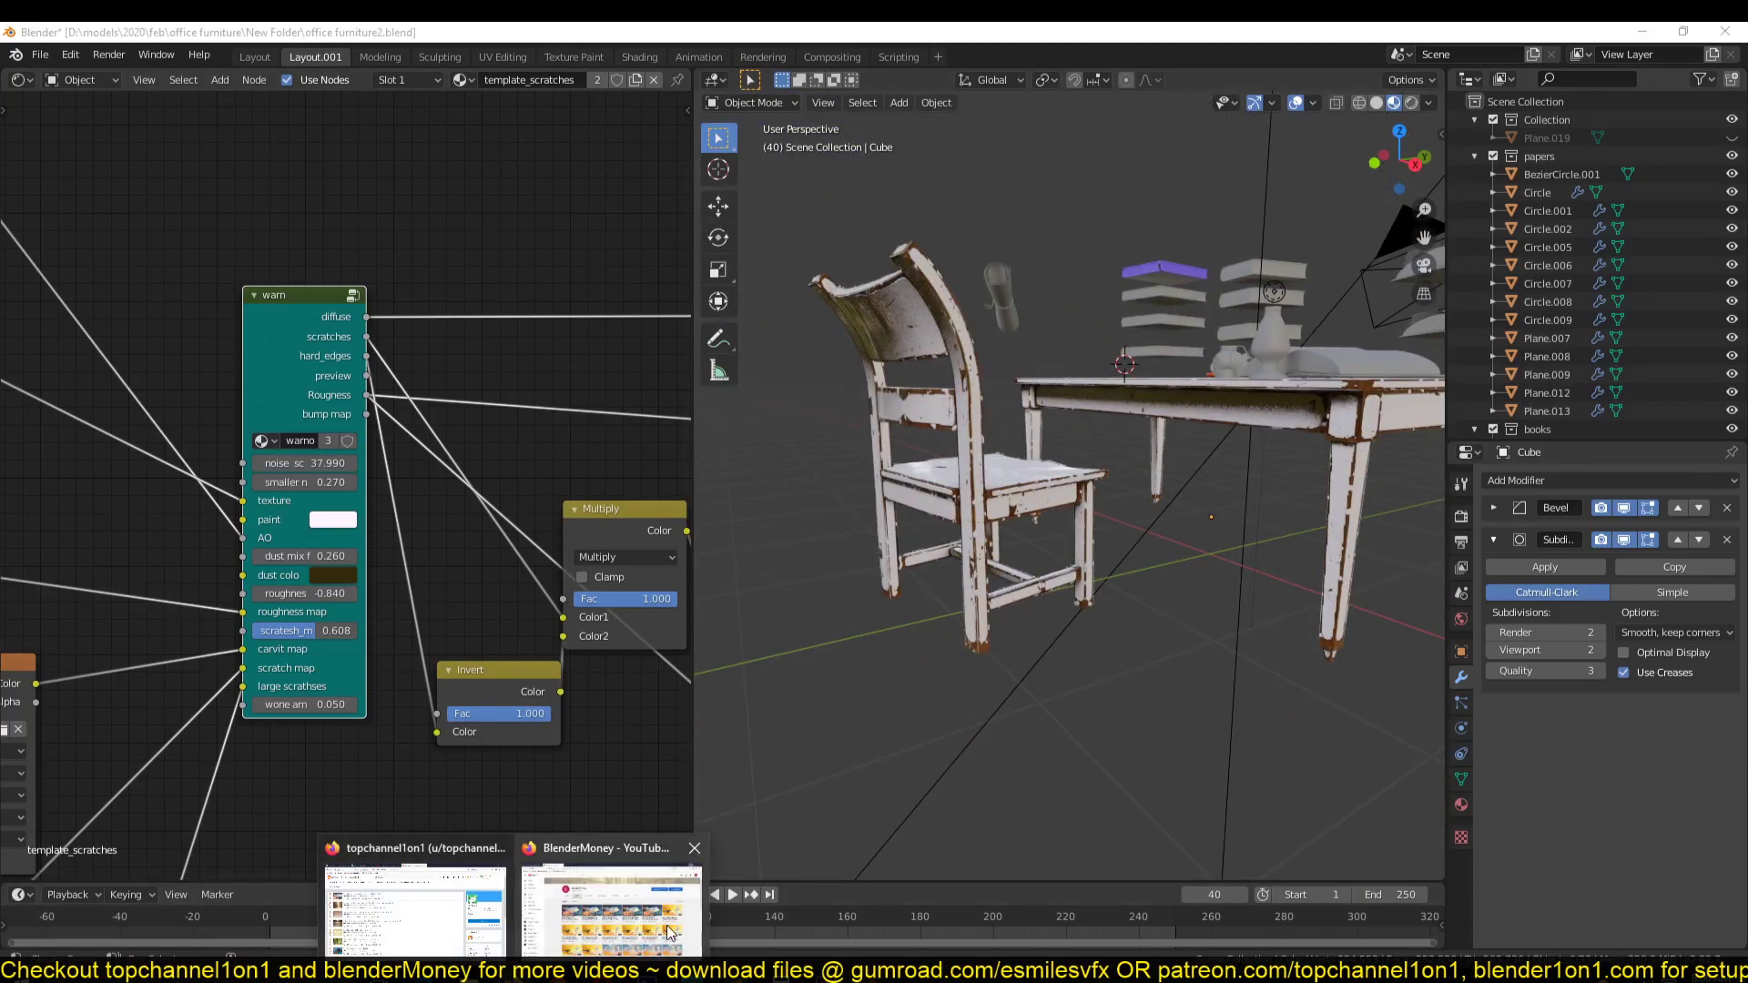
click(610, 910)
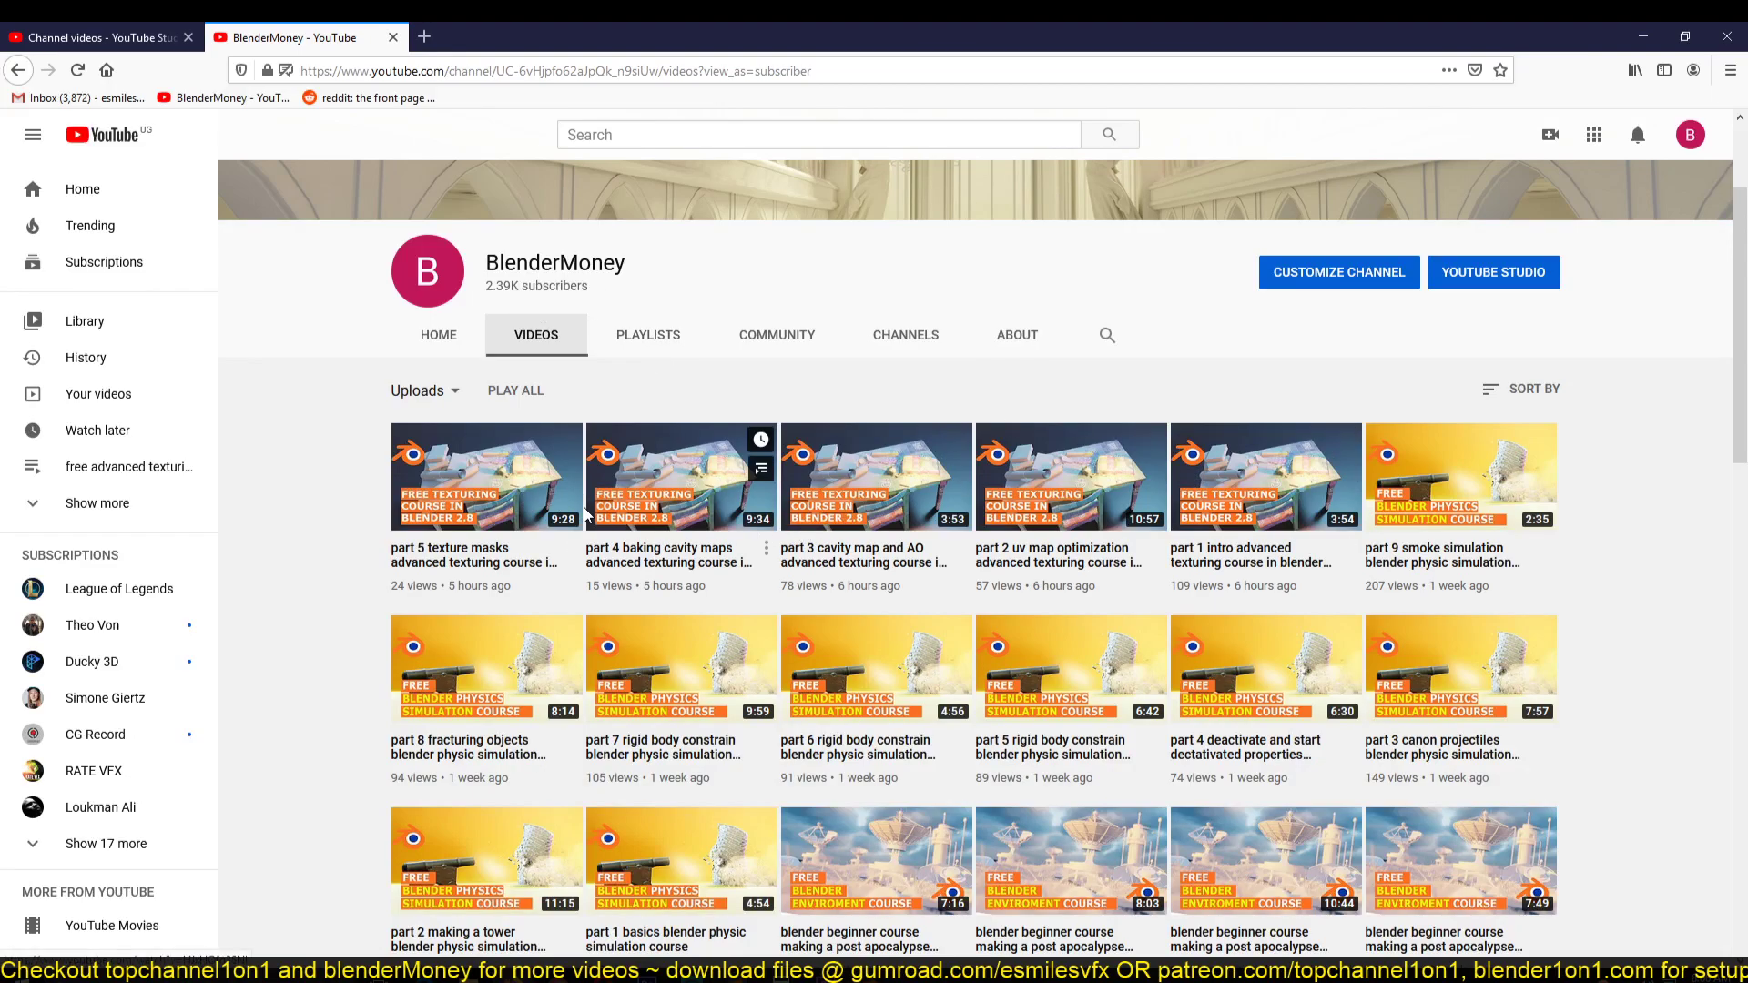
scroll(921, 513, down, 4)
scroll(921, 513, down, 2)
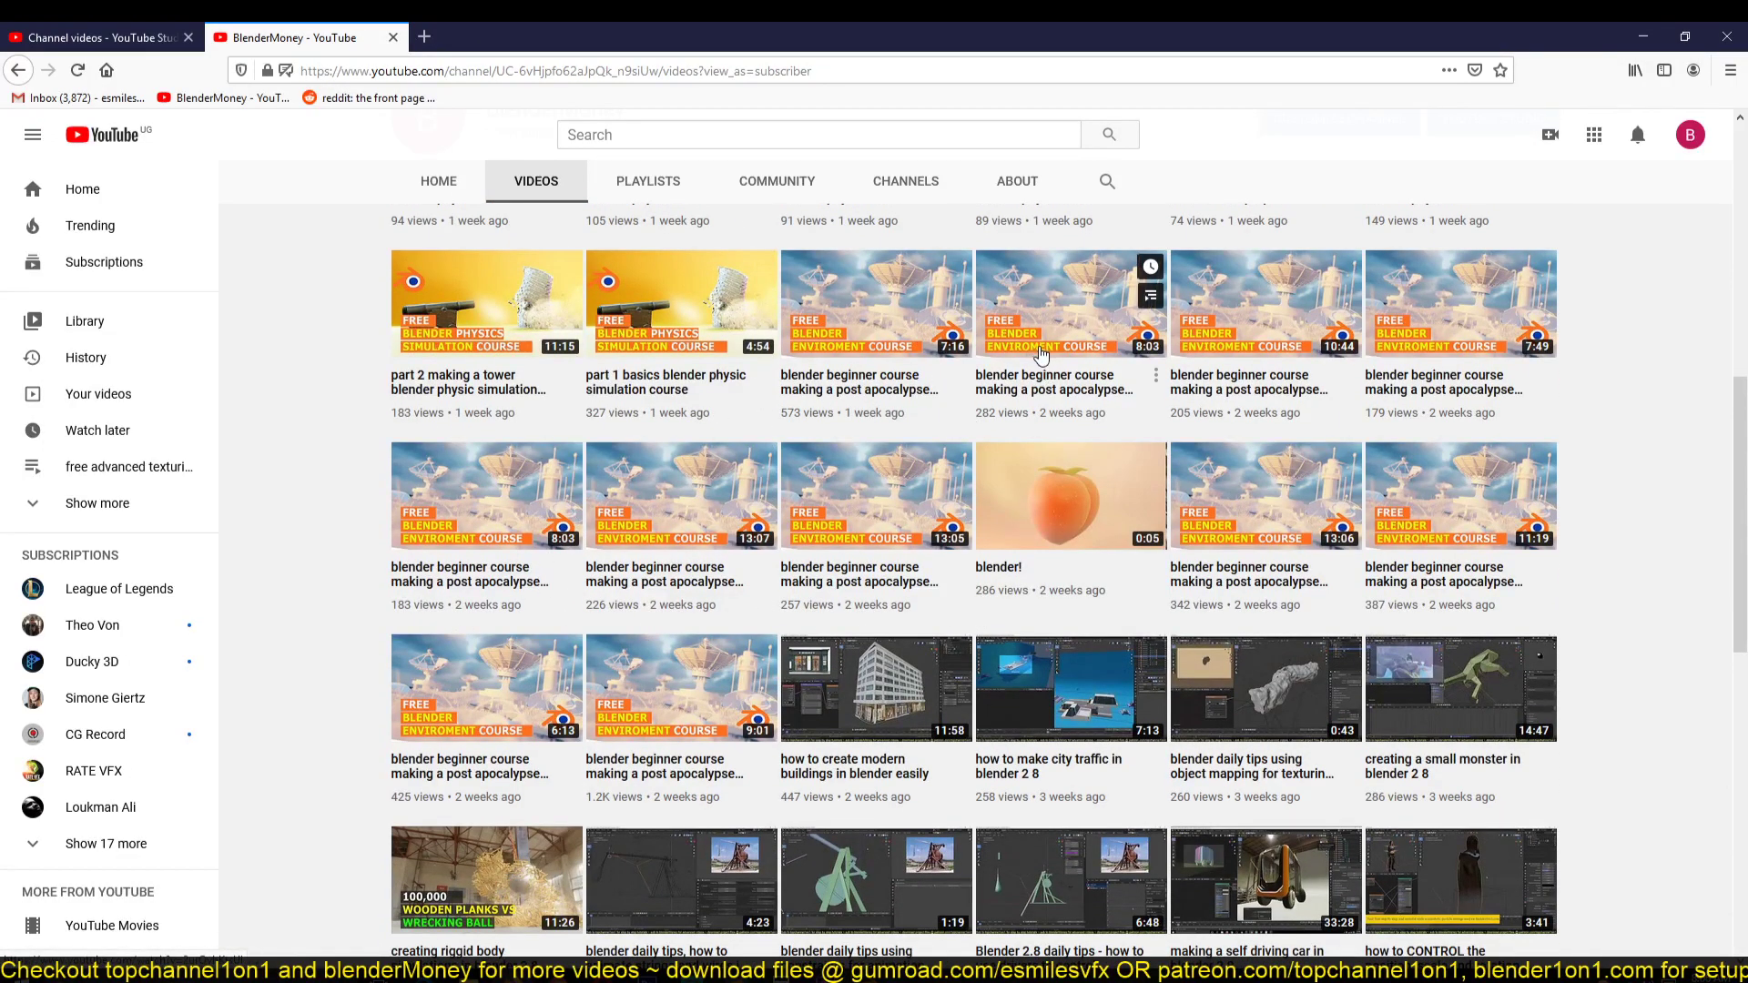
scroll(792, 528, up, 7)
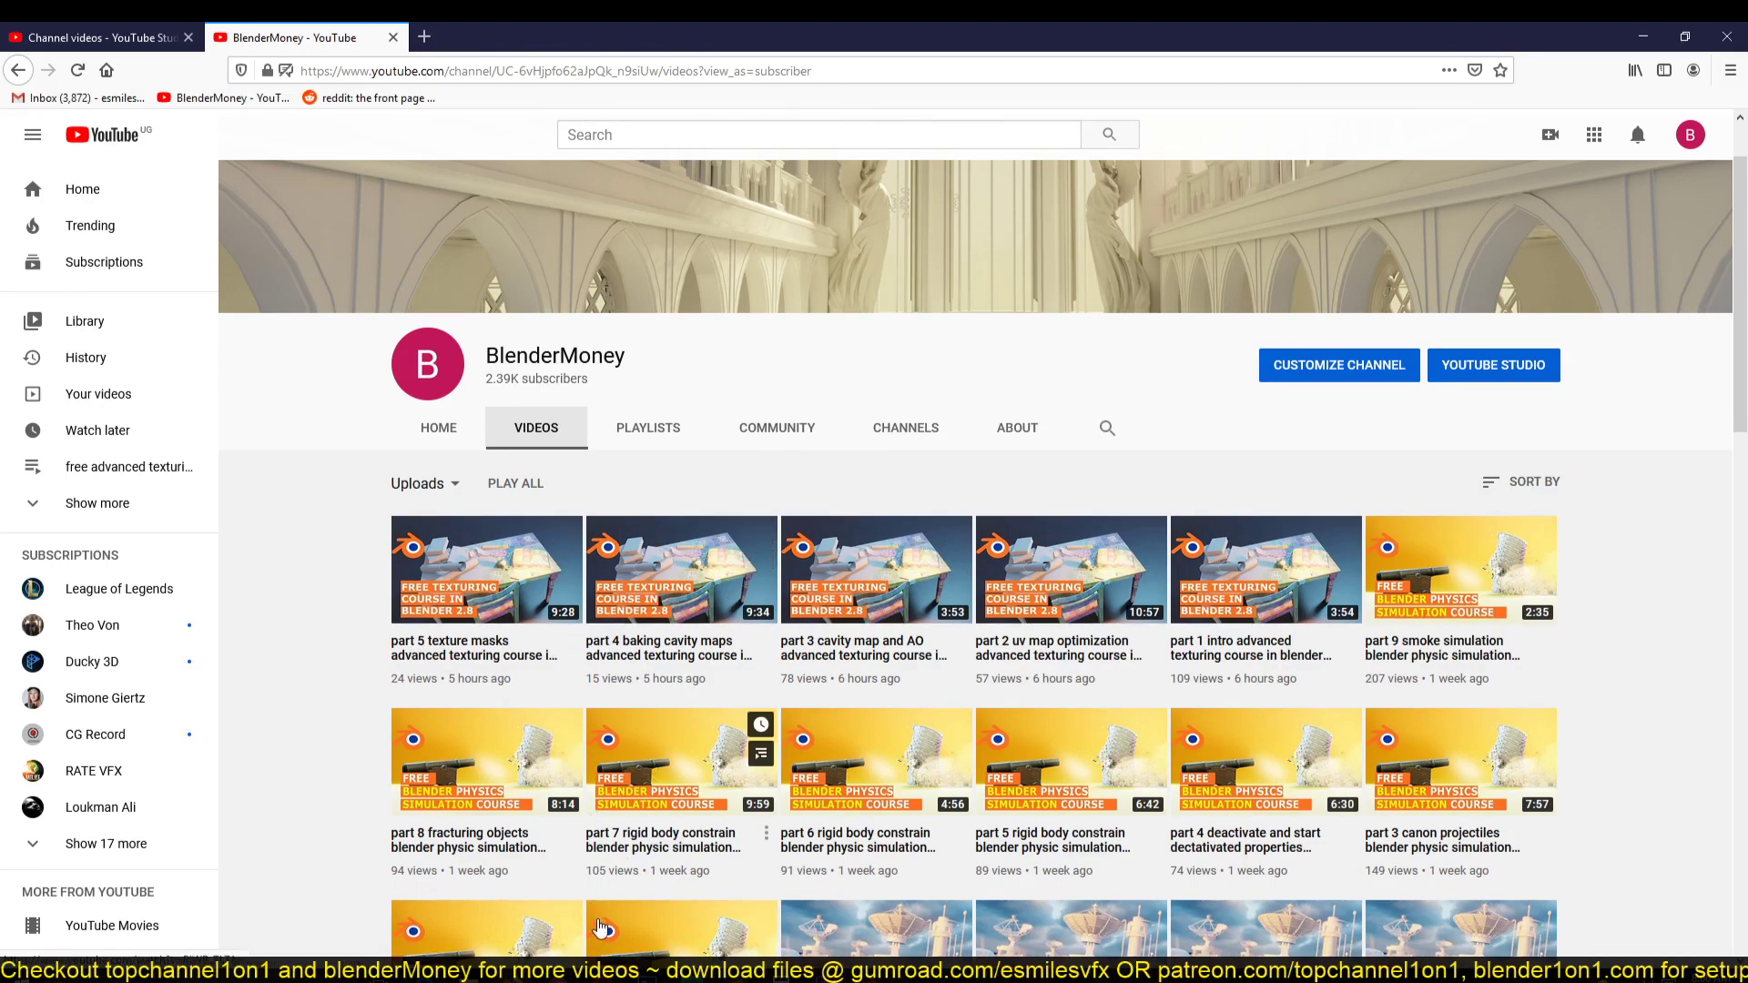
Step: Open the creator's Gumroad store page in a new browser tab
click(424, 37)
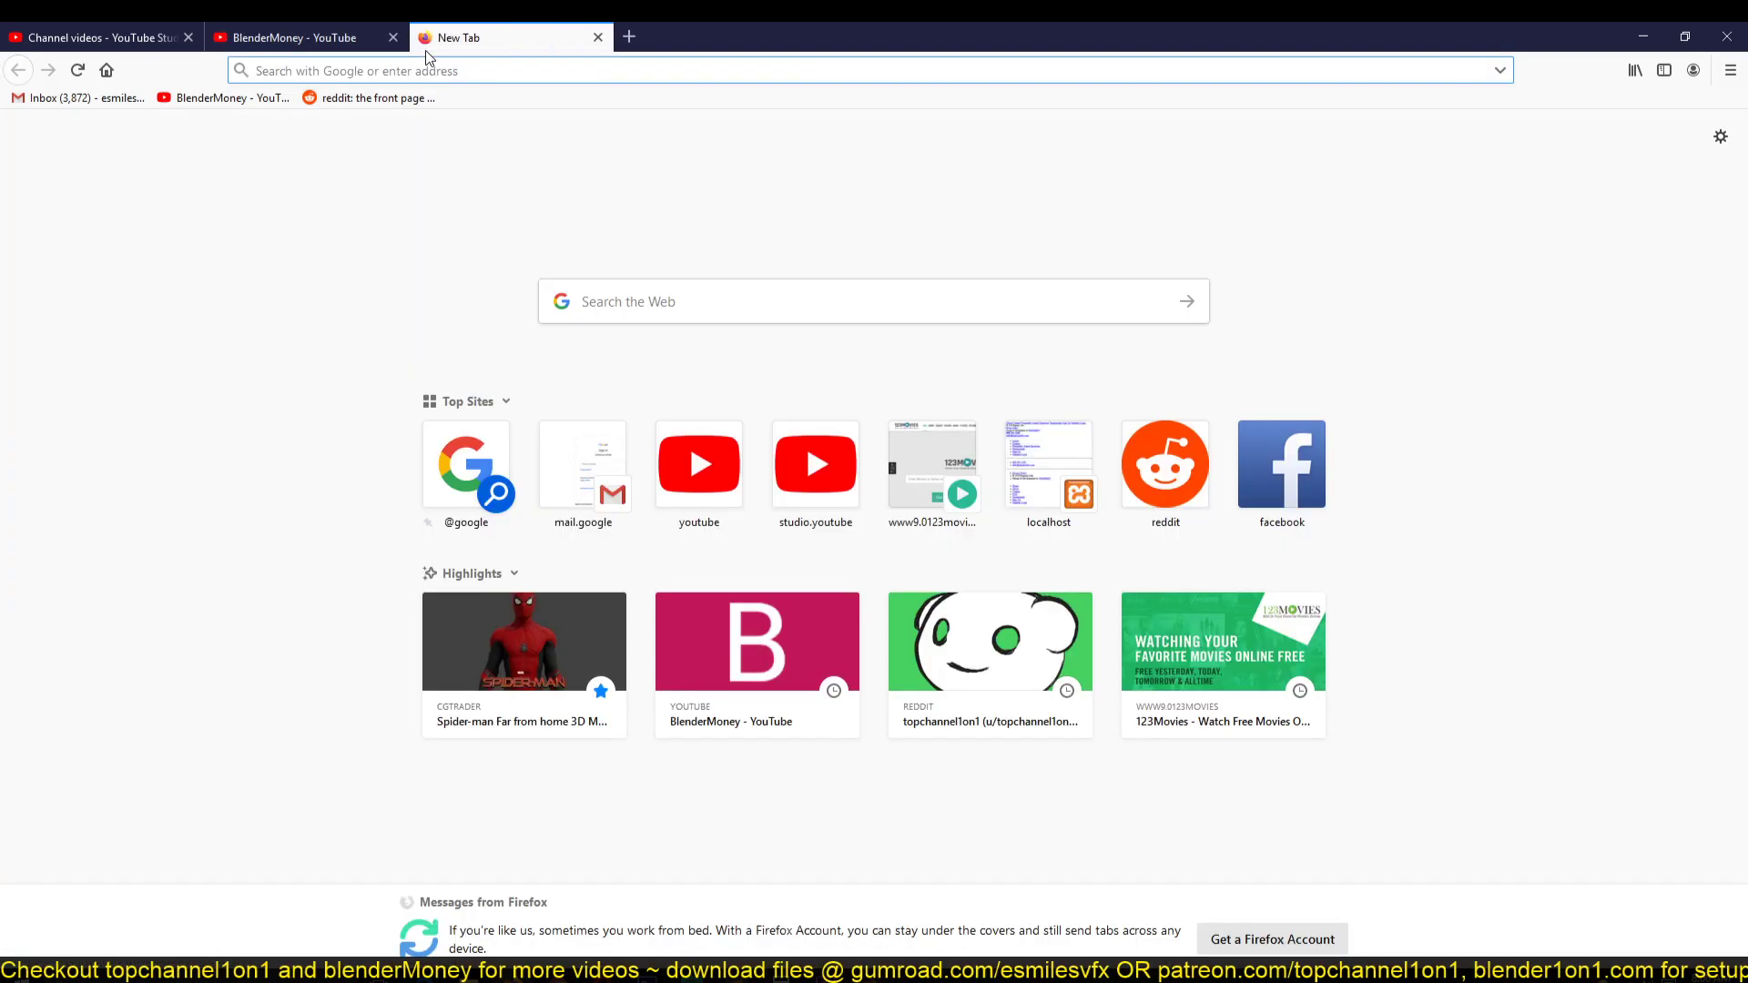
text(gum)
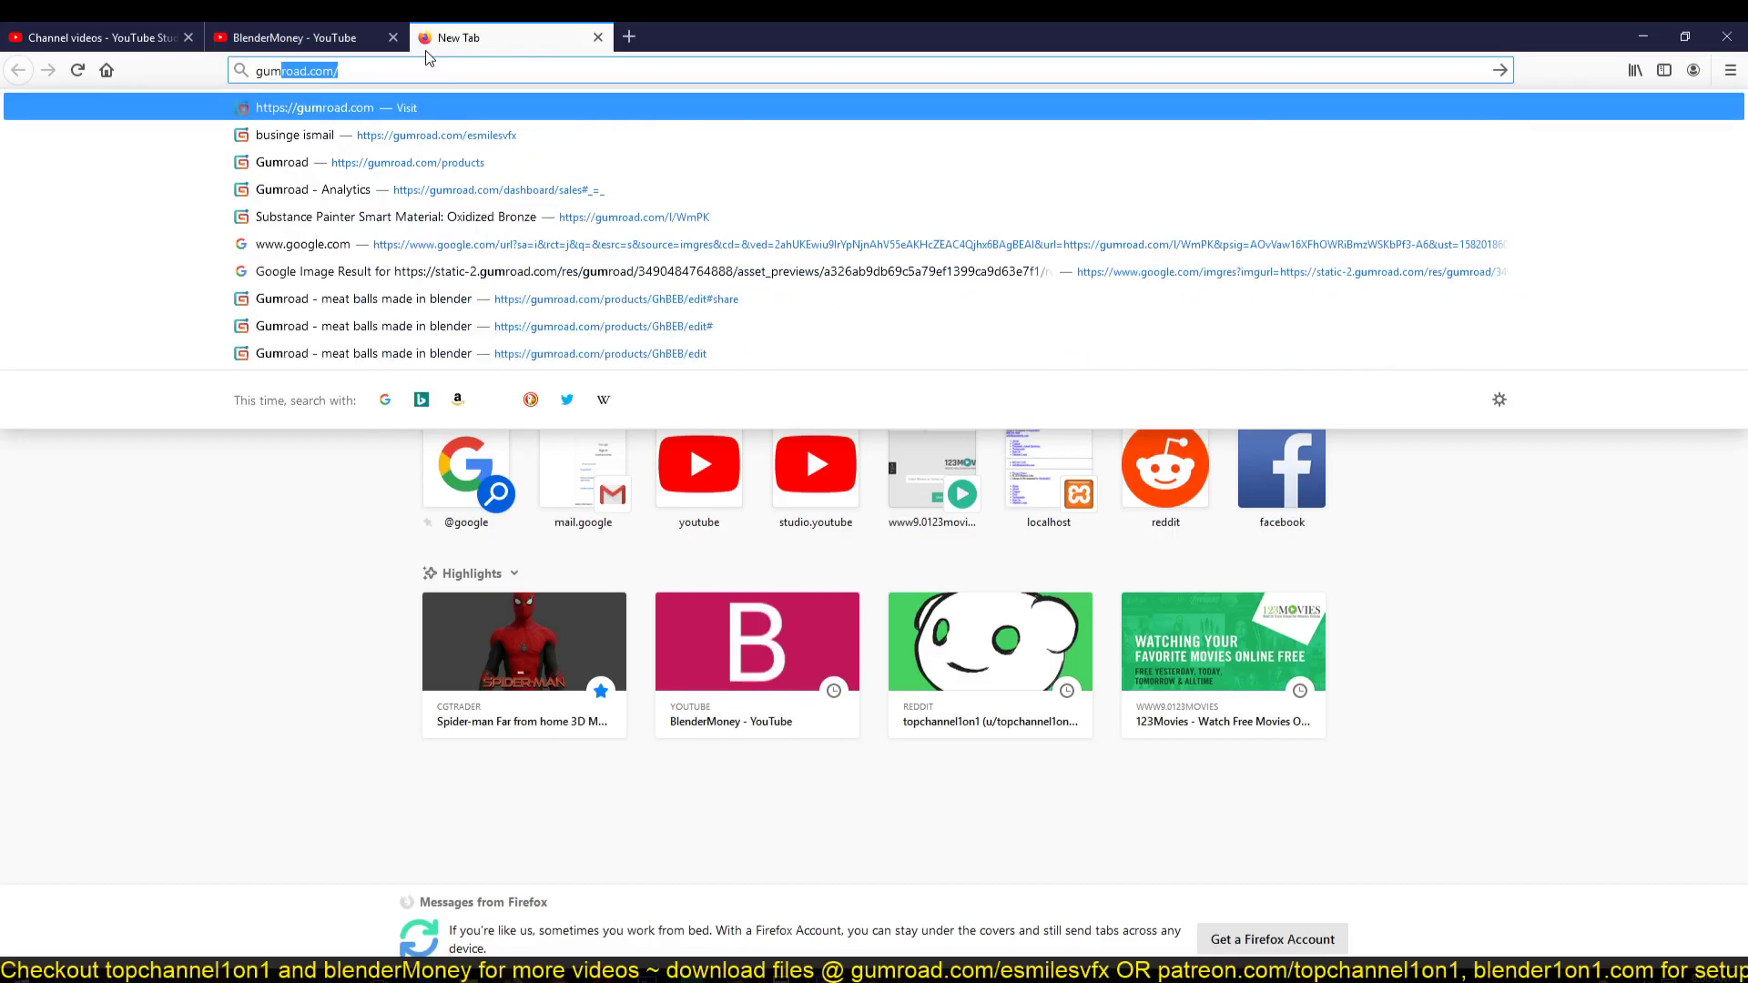
click(462, 133)
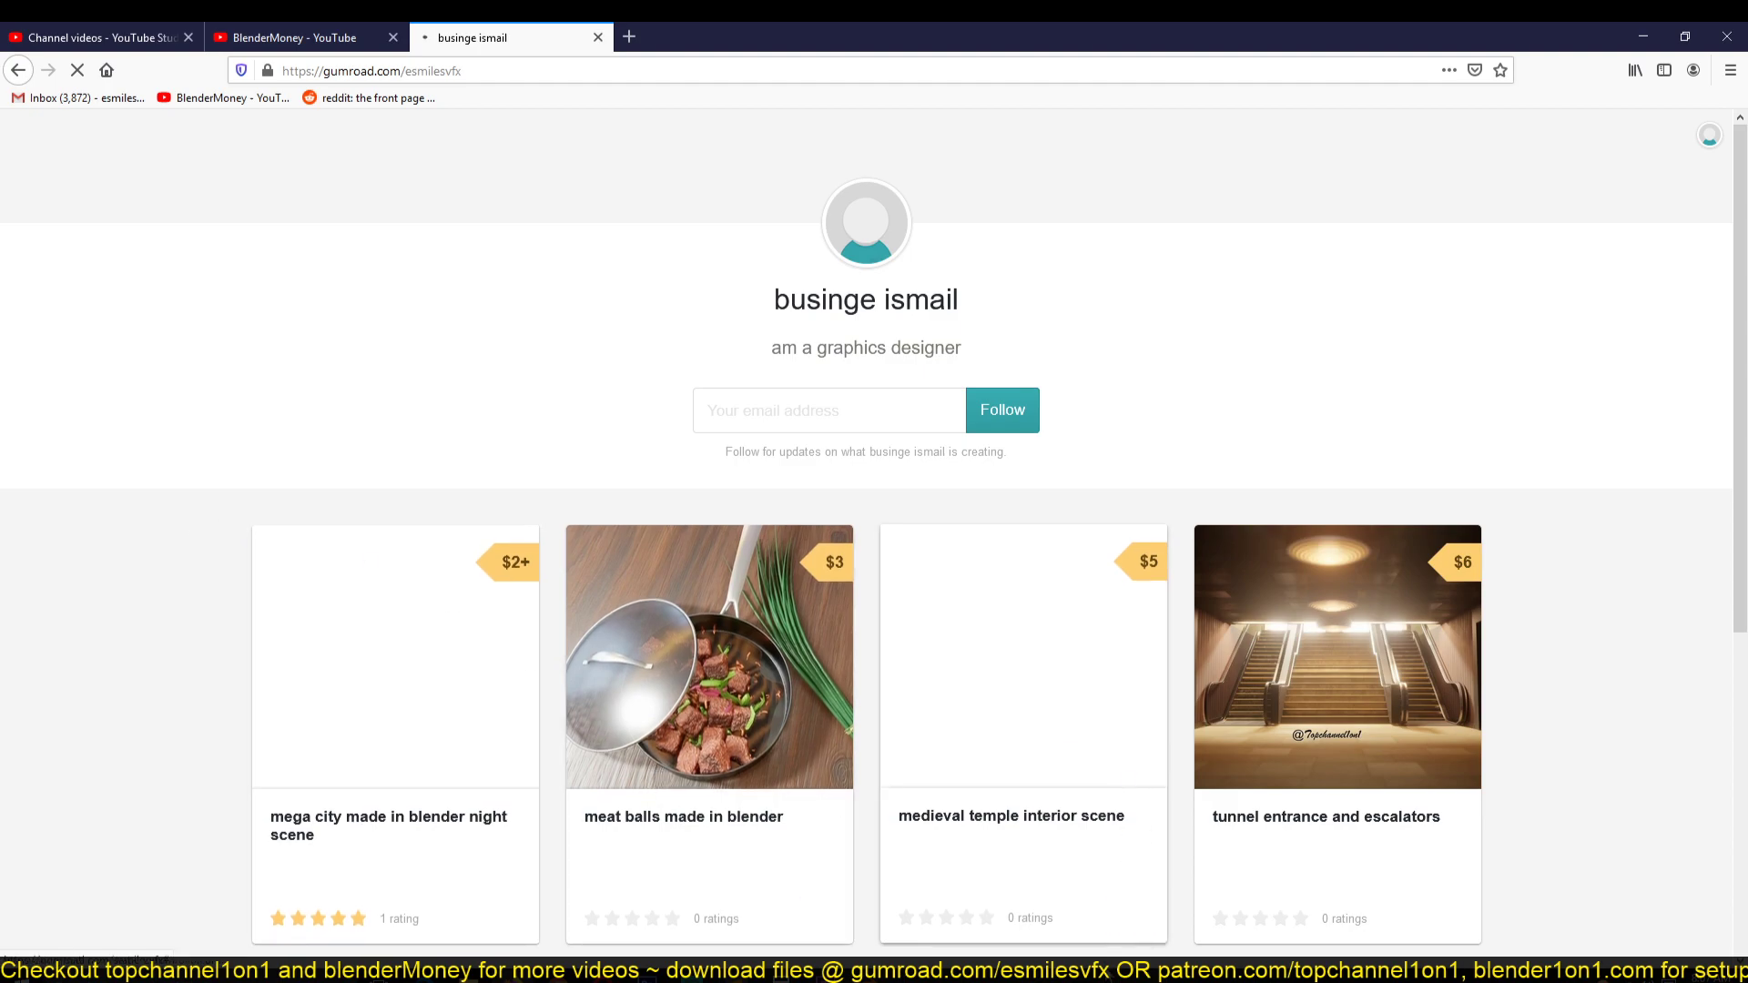
Step: Switch back to Blender and view the worn chair and table from several angles
click(904, 833)
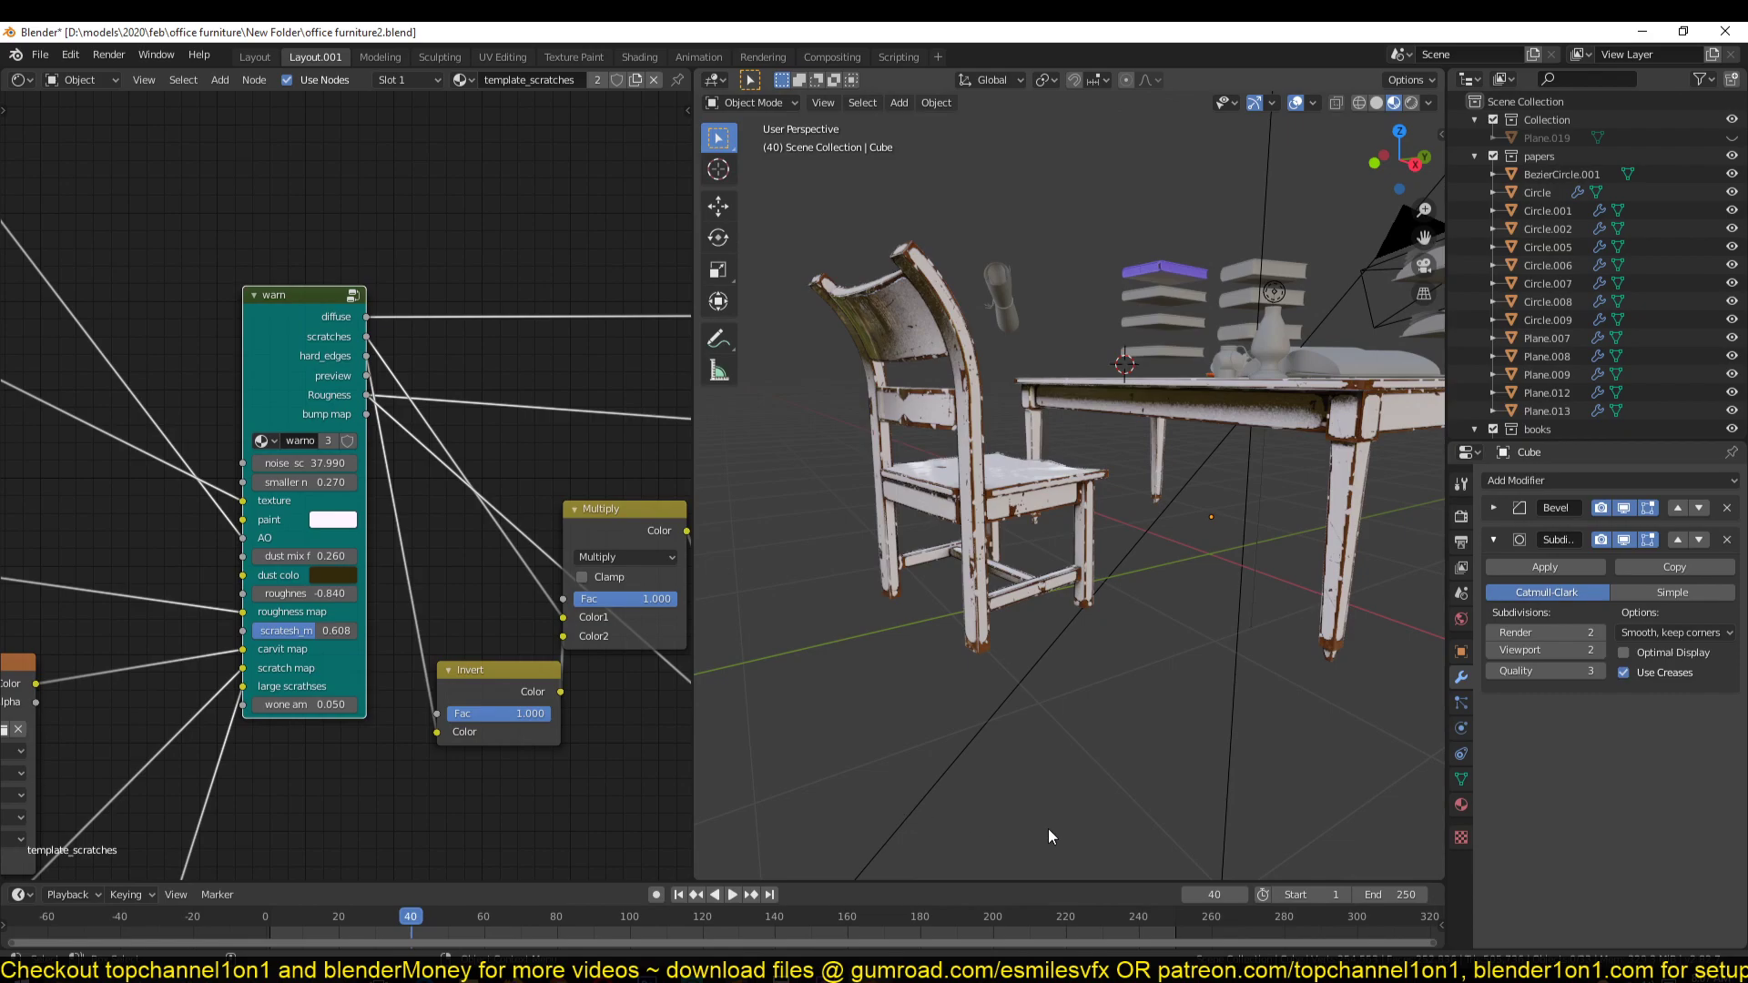
middle_drag(1047, 828, 1002, 661)
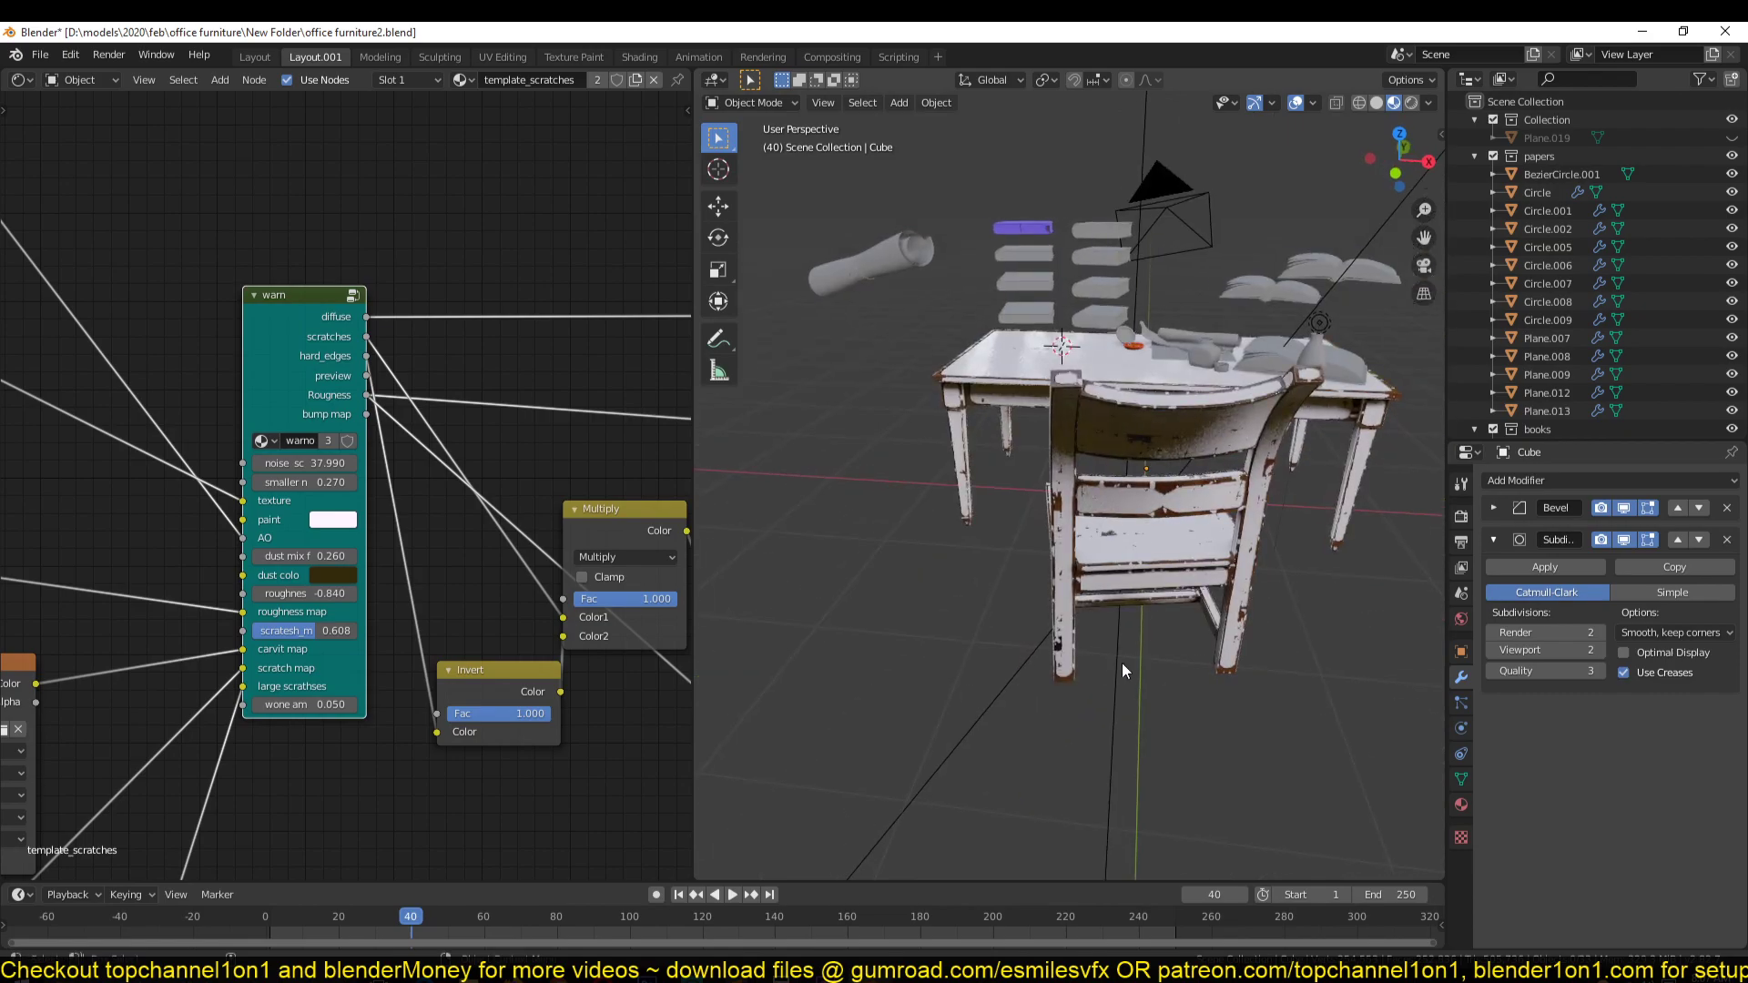
middle_drag(1125, 671, 971, 654)
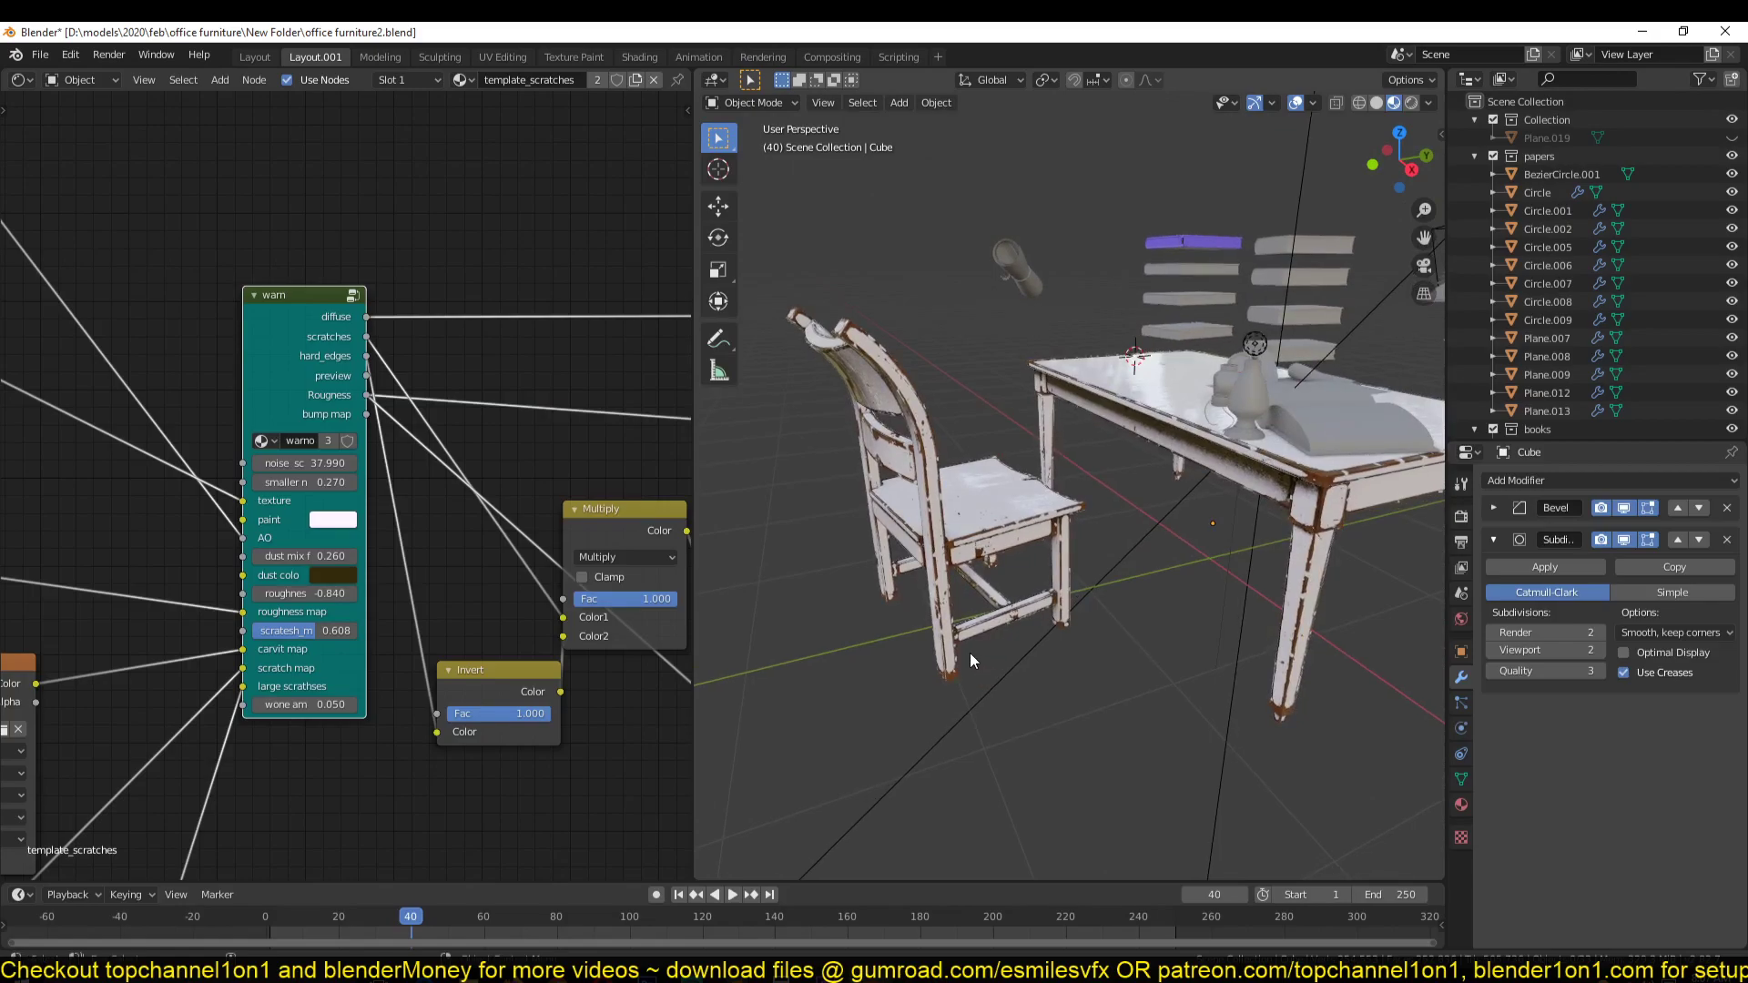